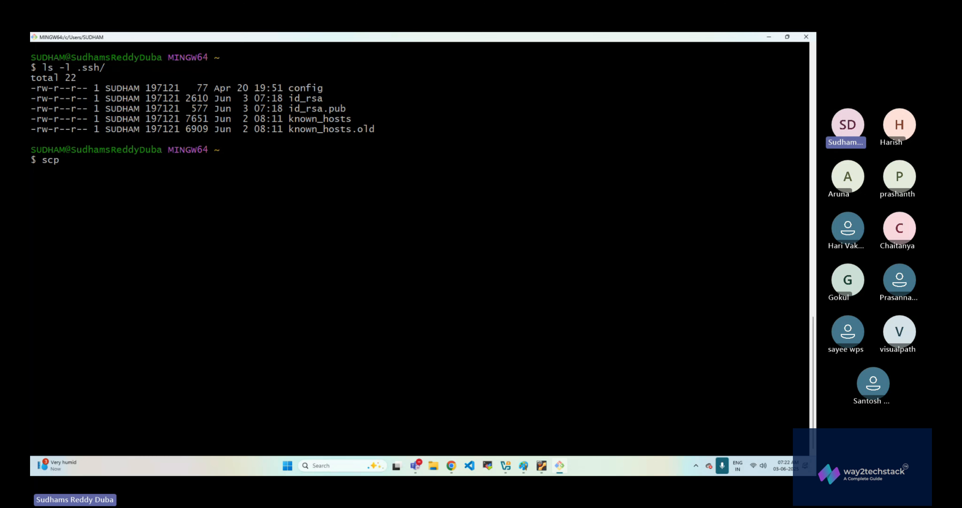
- Replace the unfinished scp command with ssh-copy-id -p2424 testuser@localhost
key(BackSpace)
key(BackSpace)
key(BackSpace)
key(BackSpace)
text(ssh-copy-id)
text(-p2424 testuser@)
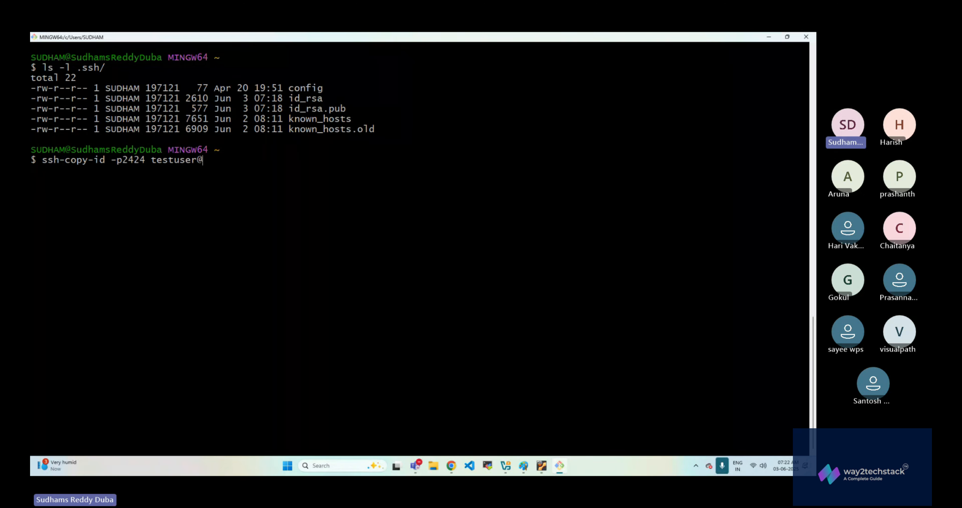
text(localhost)
- Highlight the ssh-copy-id command name, the local username in the prompt and id_rsa.pub in the .ssh listing
double_click(90, 164)
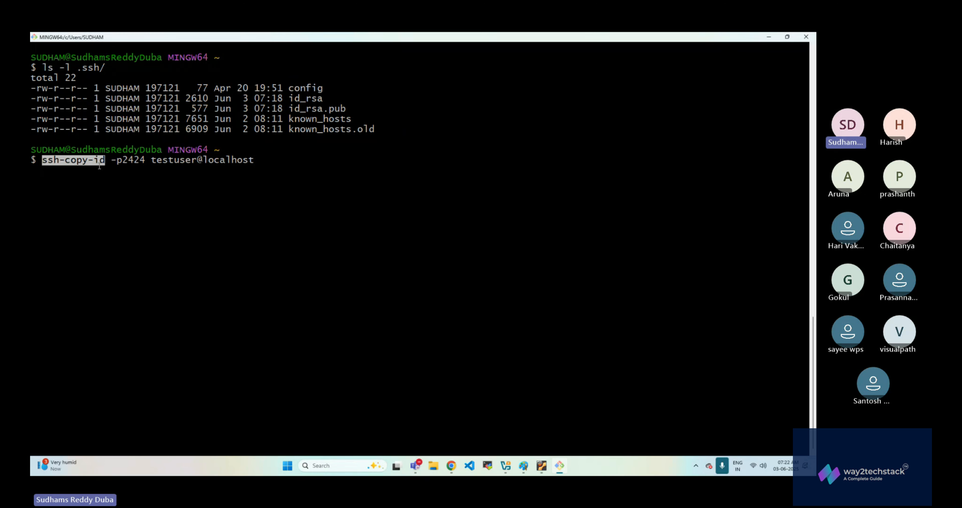
click(199, 182)
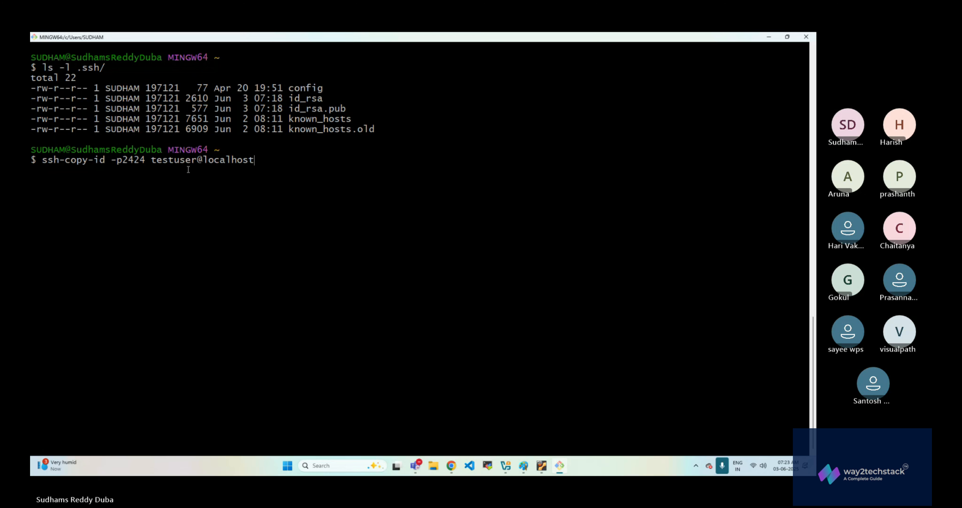
drag(42, 161, 103, 161)
drag(40, 151, 64, 149)
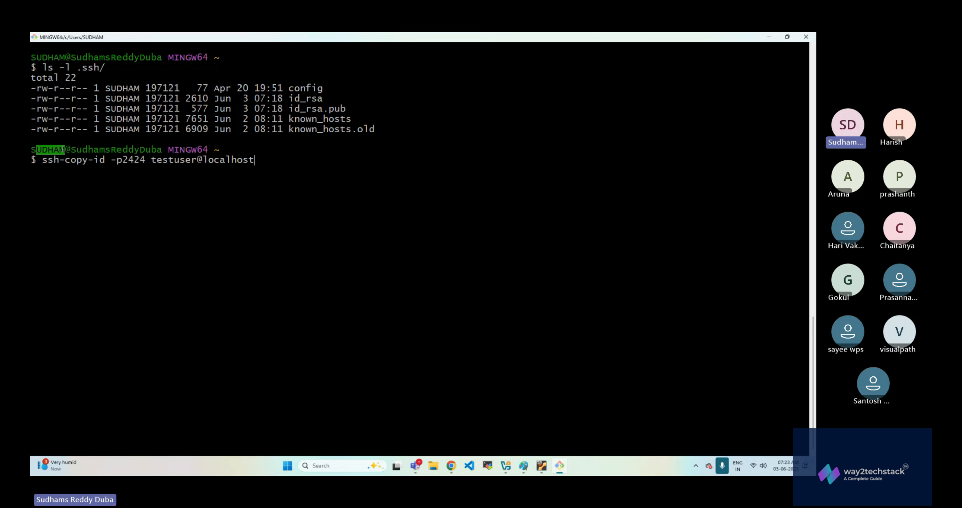
click(105, 225)
drag(289, 109, 346, 109)
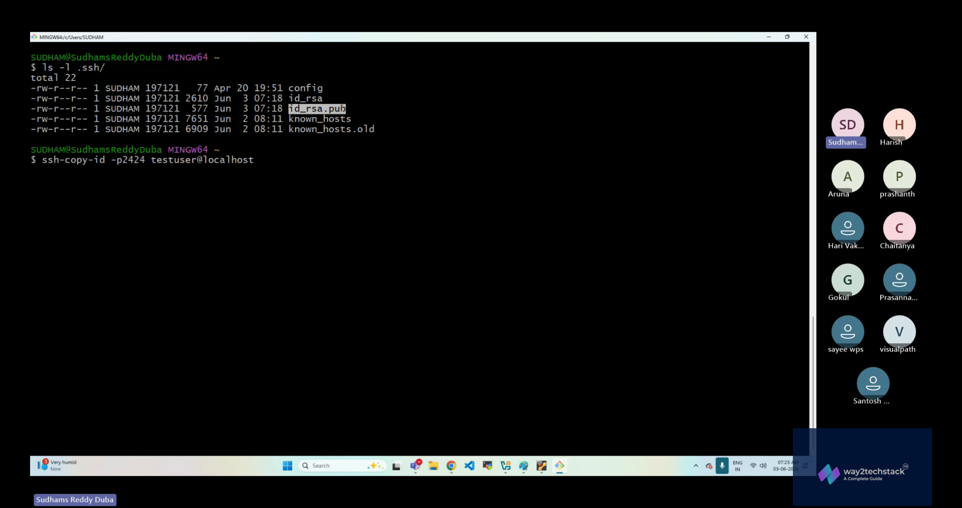
click(270, 168)
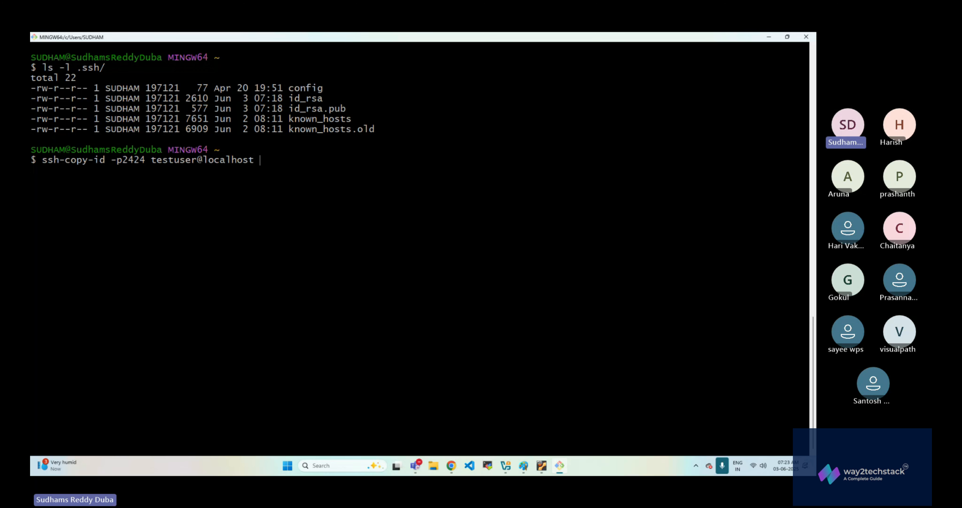
- Run the ssh-copy-id command and enter testuser's account password to install the public key on the server
text(i)
key(BackSpace)
key(BackSpace)
key(BackSpace)
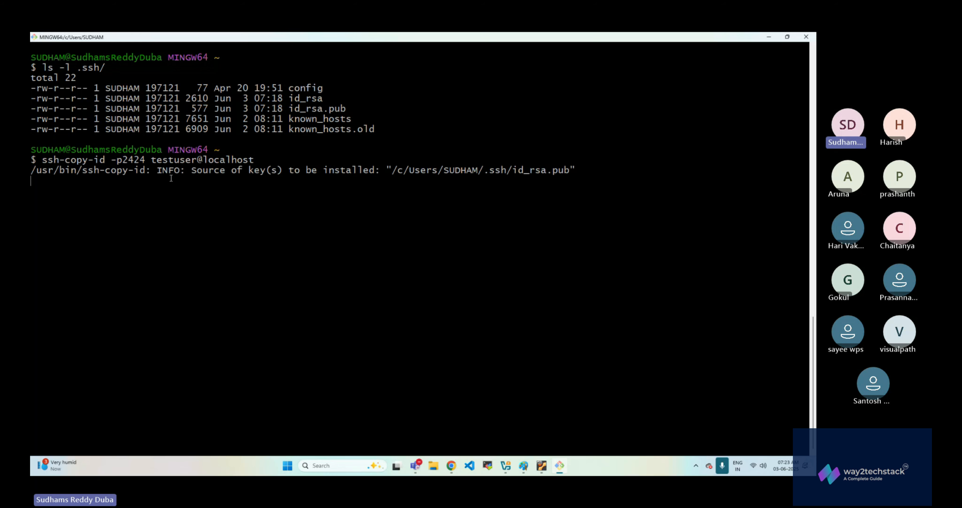
drag(396, 169, 571, 170)
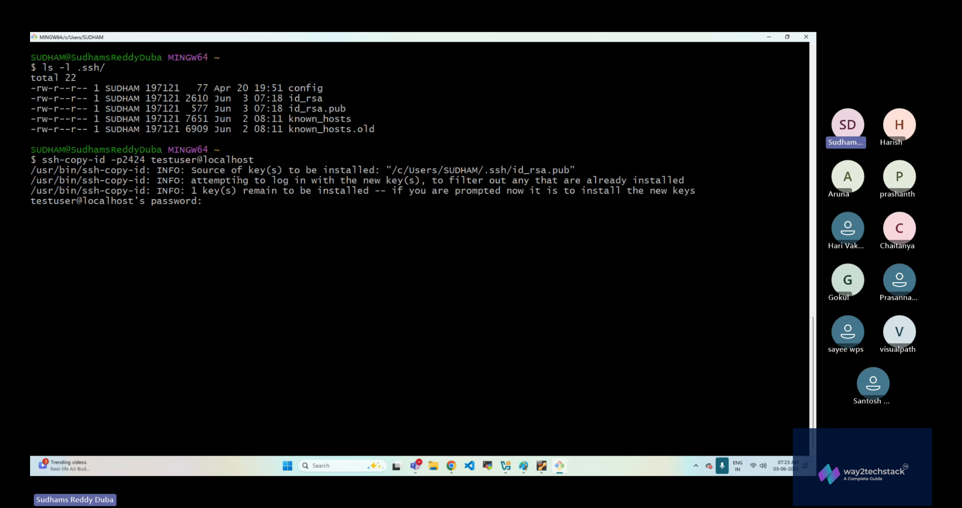
triple_click(251, 221)
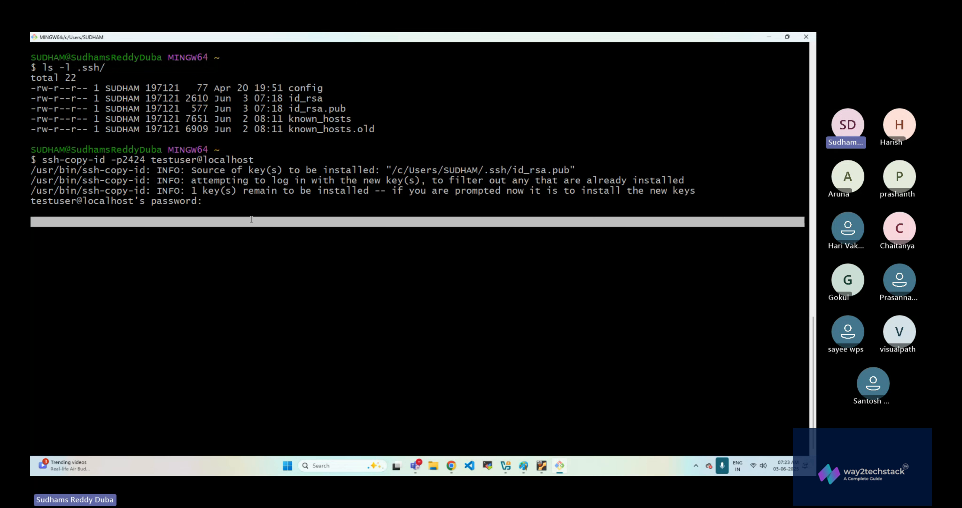
text(t)
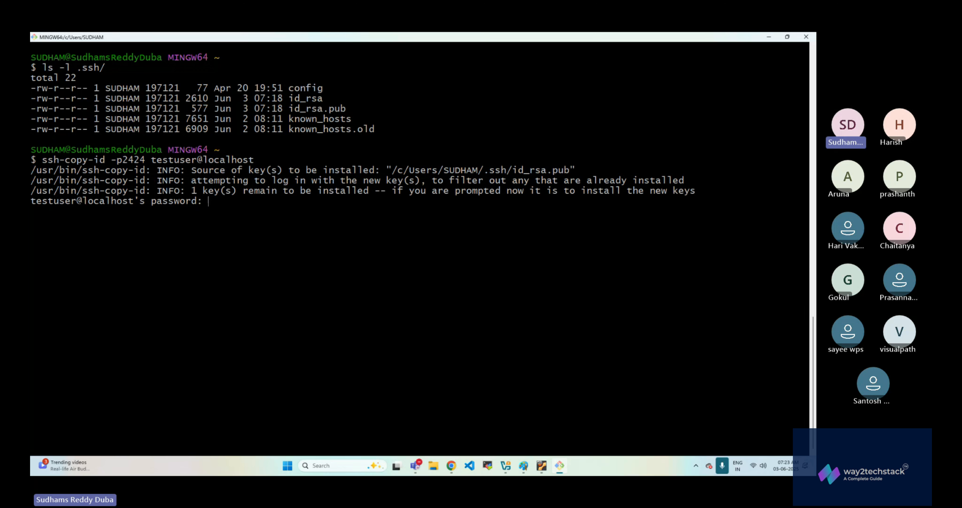
key(Return)
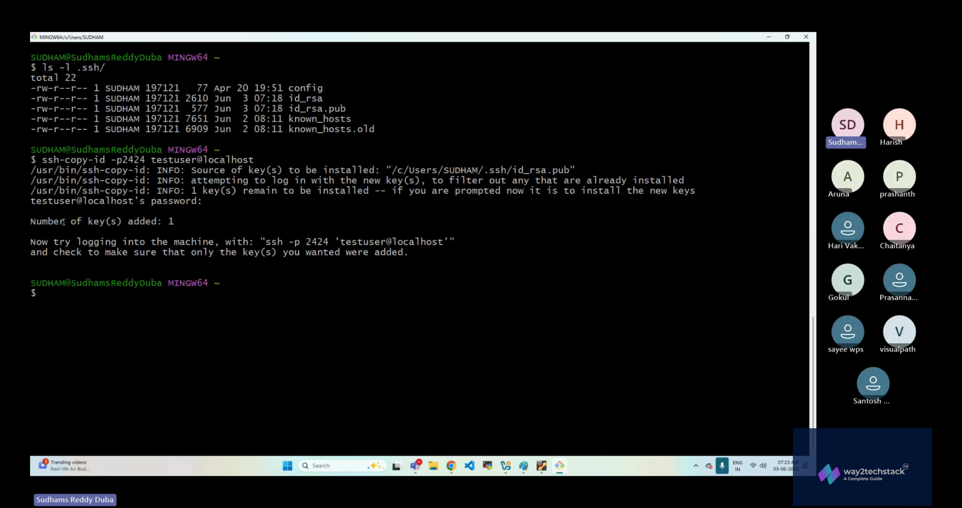
- Examine the key installation output, including the number of keys added and the suggested login command for testuser
drag(31, 222, 366, 224)
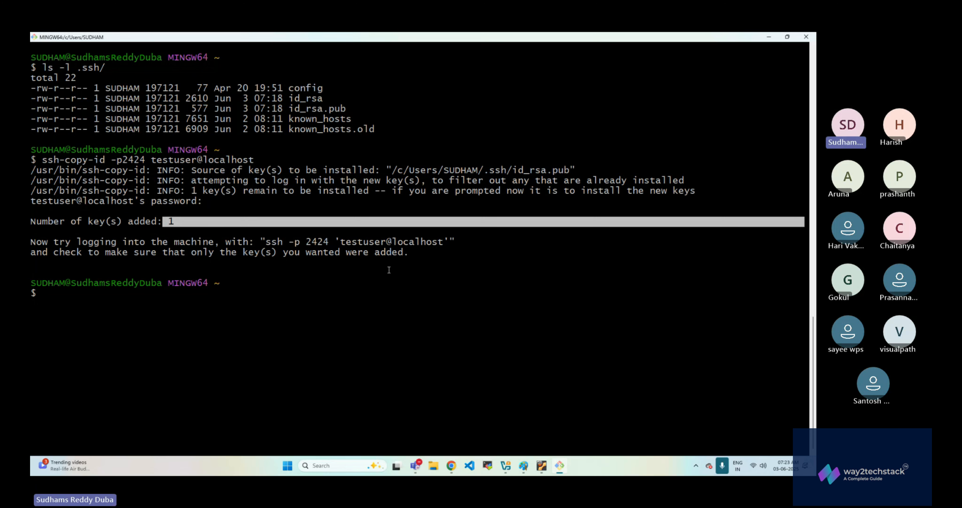
click(466, 269)
drag(265, 242, 451, 242)
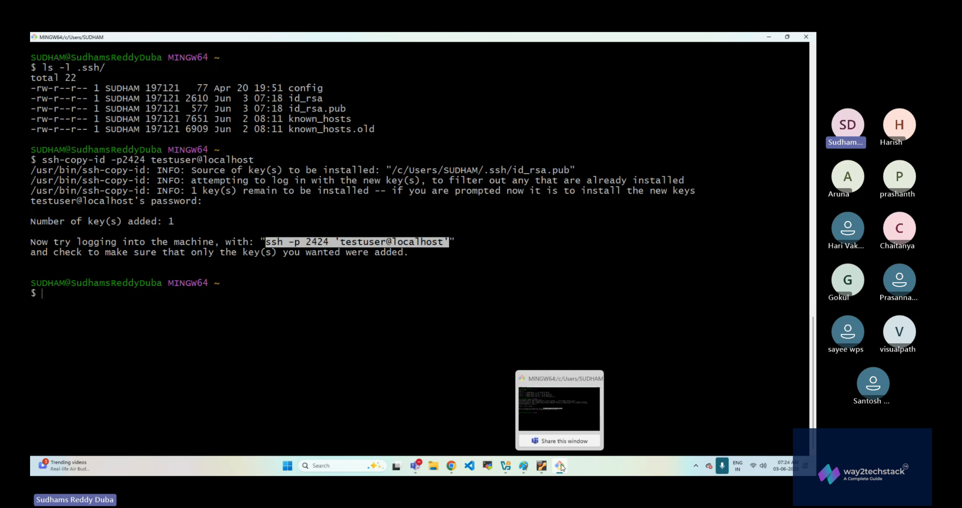
click(542, 465)
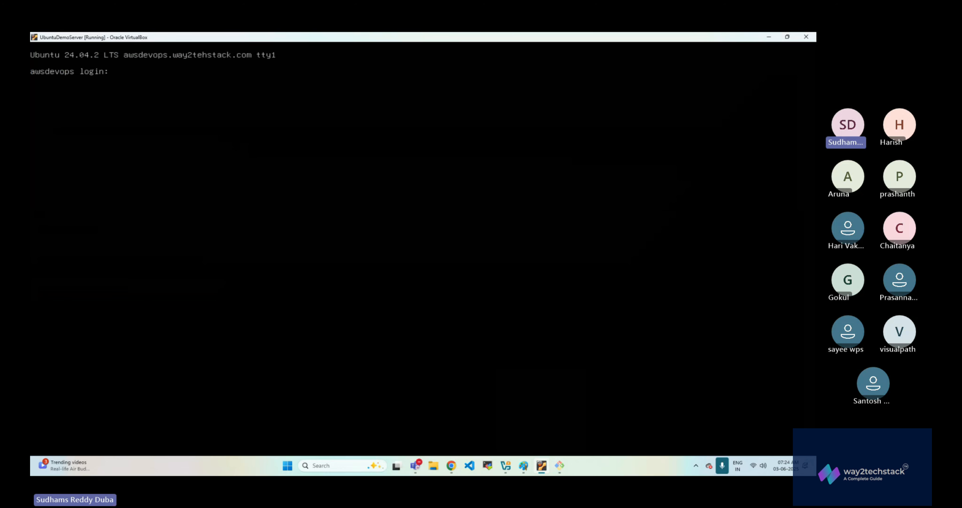
click(769, 37)
click(99, 214)
drag(340, 242, 385, 241)
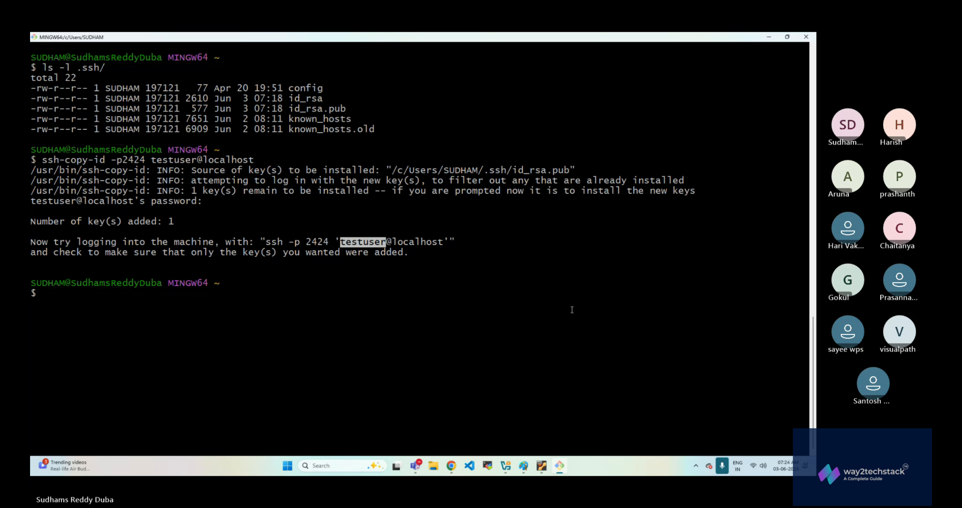
- Switch to the UbuntuDemoServer virtual machine and log in as testuser with the account password
click(548, 467)
text(testuser)
key(Return)
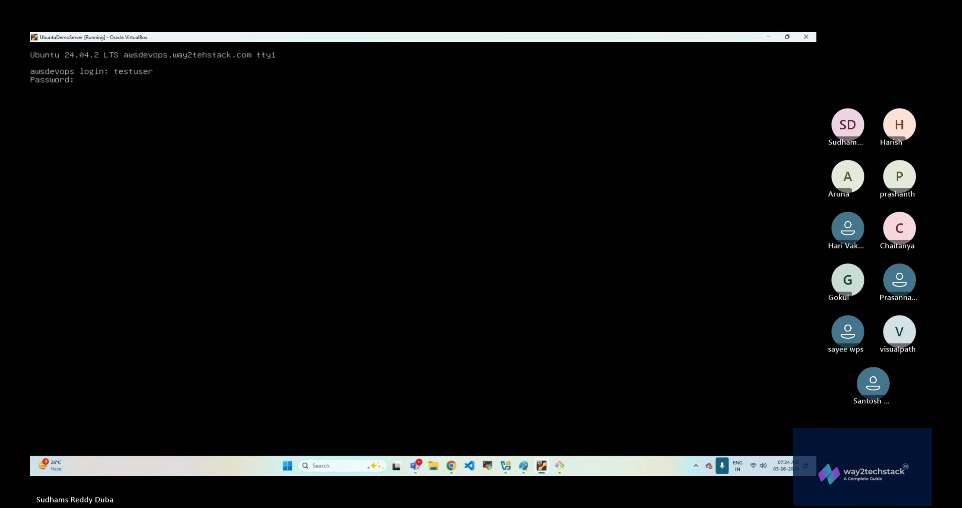
text(testuser)
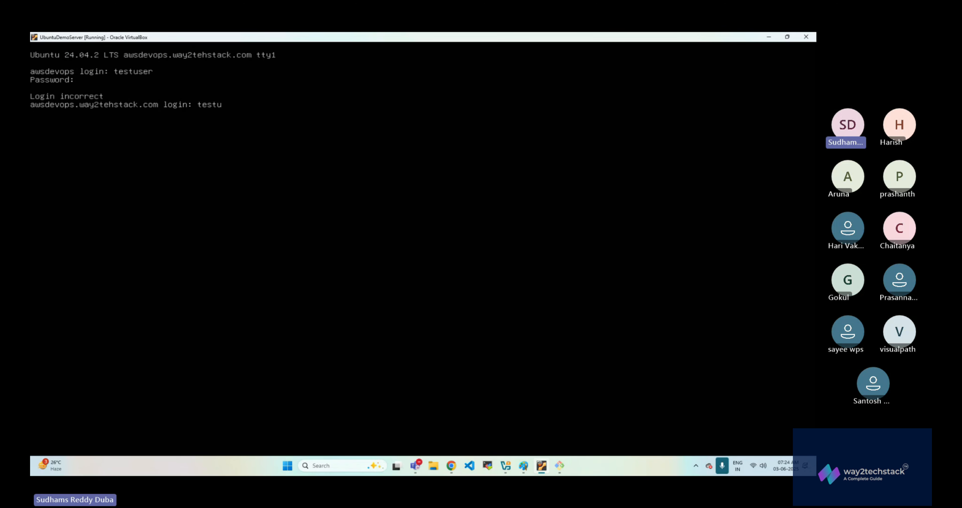
key(Return)
- Clear the console and list all files with details in testuser's home directory and in its .ssh folder
key(Return)
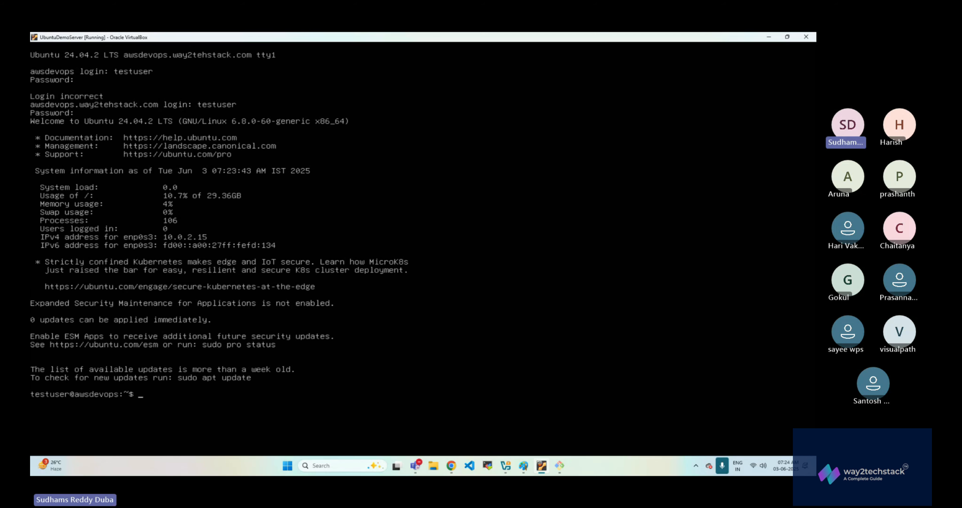
key(ctrl+l)
text(ls -al)
key(Return)
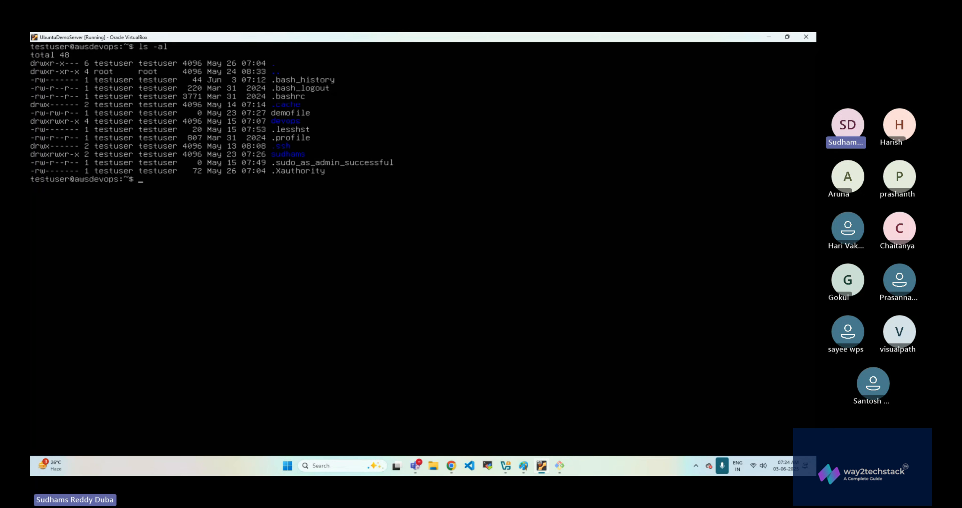
key(Up)
text(.ssh)
key(Return)
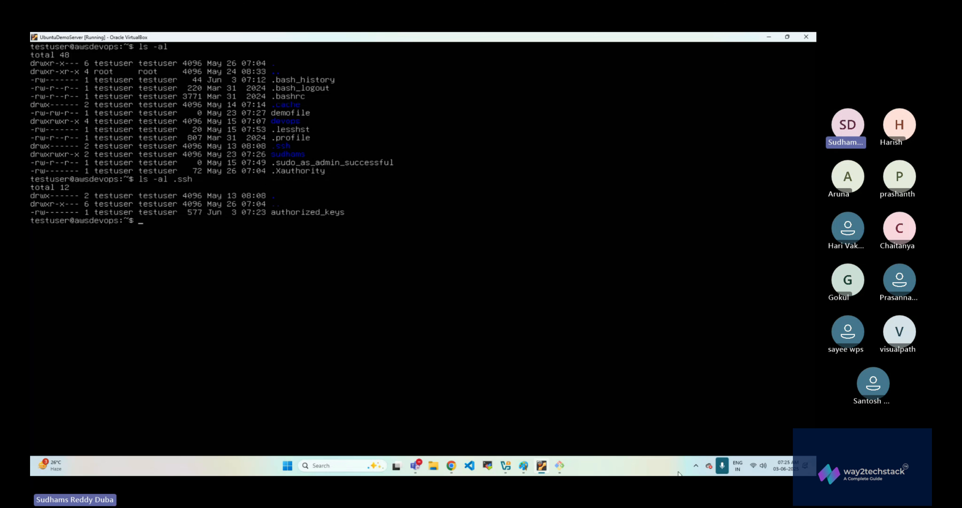
- Switch to Paint, draw an ellipse about 135 × 96 px below the key labels and connect it to the lower Linux OS ellipse with a line
mouse_move(564, 468)
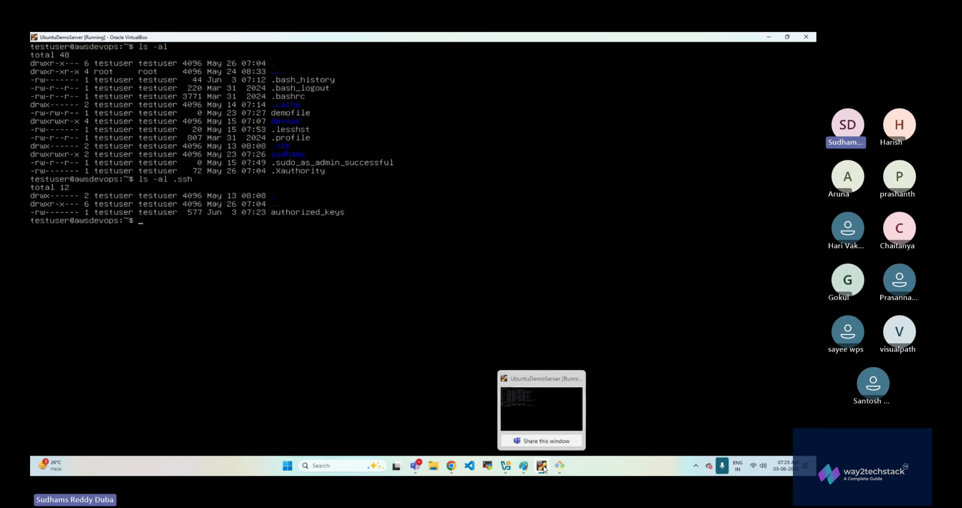
click(523, 465)
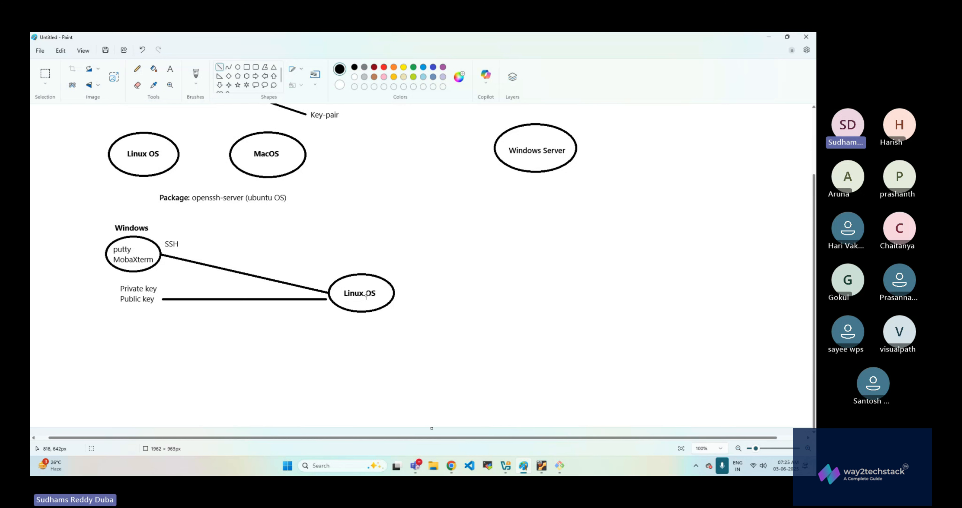
click(237, 67)
drag(106, 351, 146, 369)
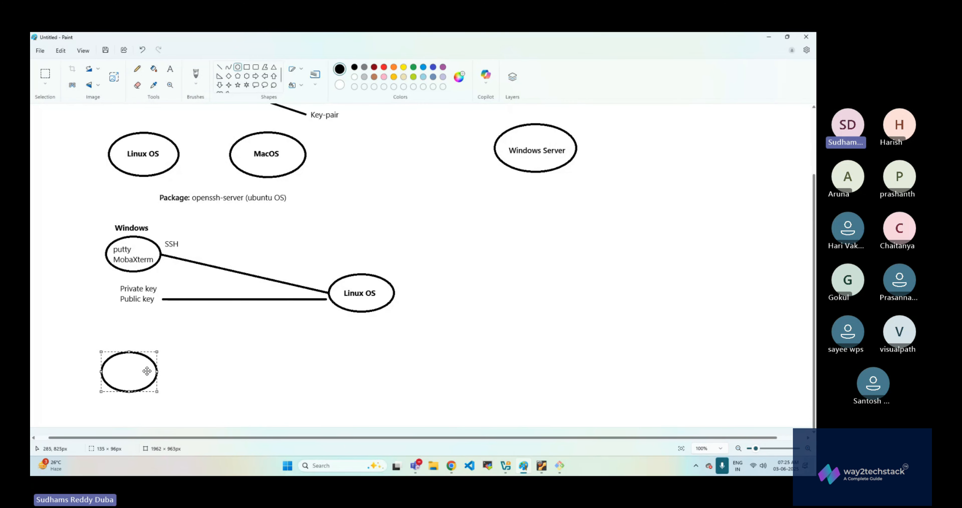
click(219, 68)
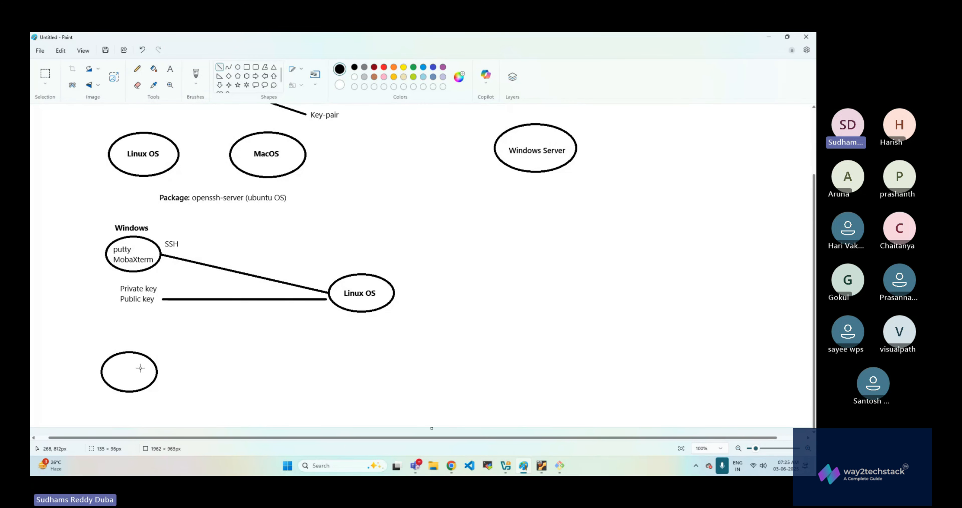
drag(157, 372, 344, 309)
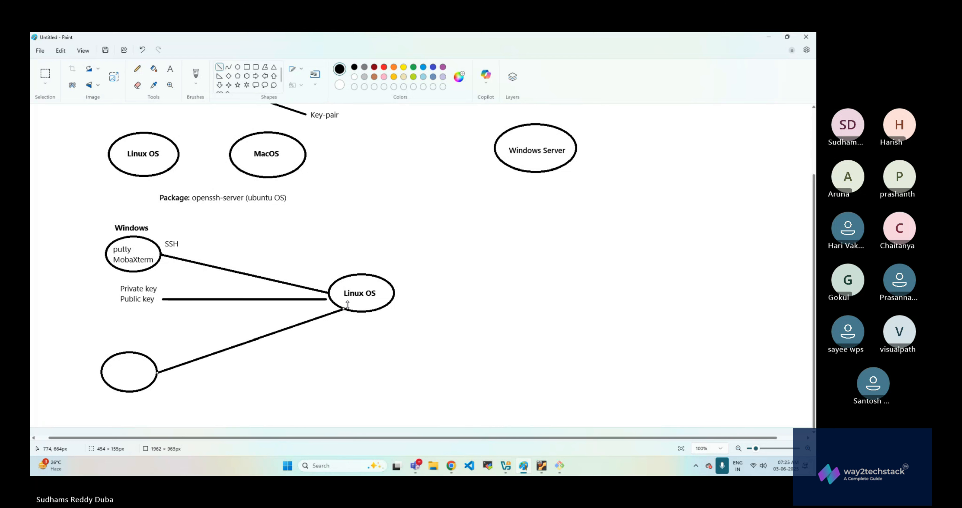
click(263, 340)
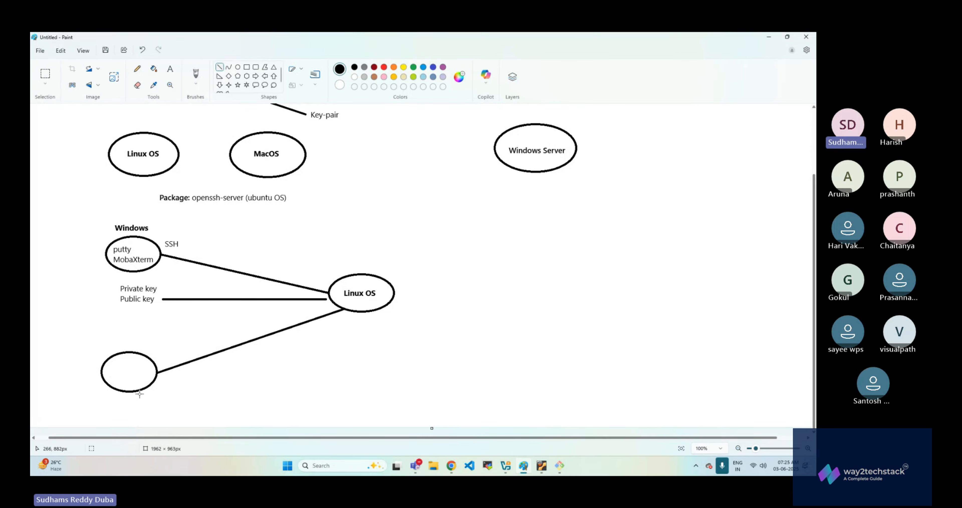
- Add the bold text label "MacOS" beneath the new ellipse
click(170, 69)
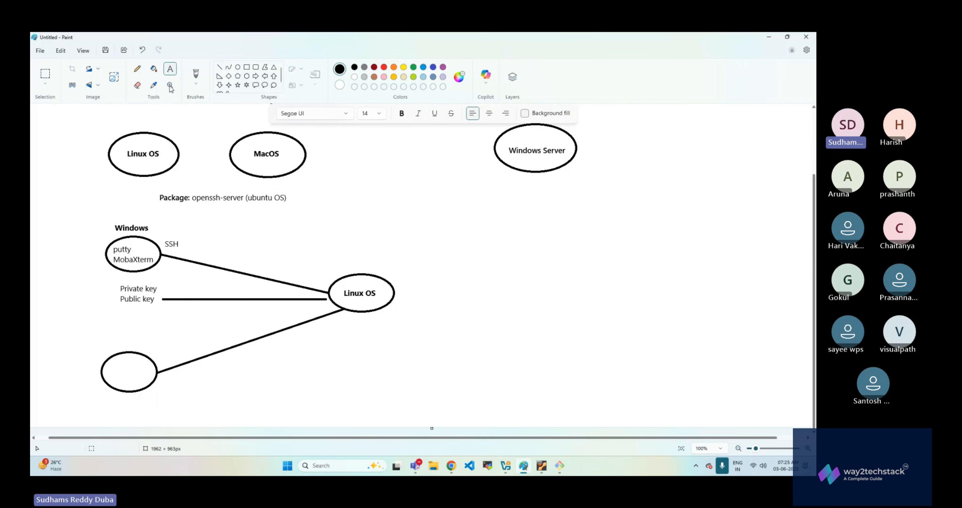
drag(116, 394, 179, 405)
text(MacOS)
key(ctrl+a)
key(ctrl+b)
click(139, 367)
- Switch back to the UbuntuDemoServer console and print the contents of .ssh/authorized_keys
key(alt+Tab)
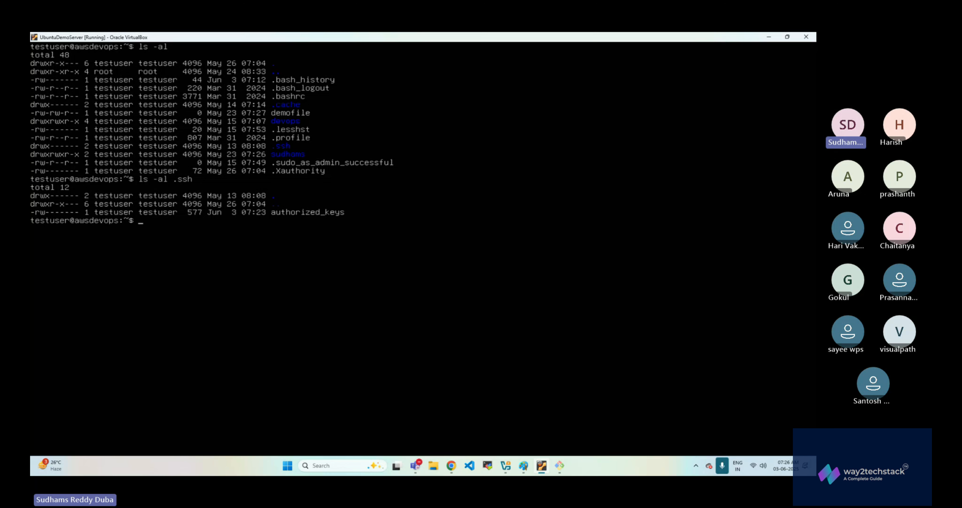
text(cat )
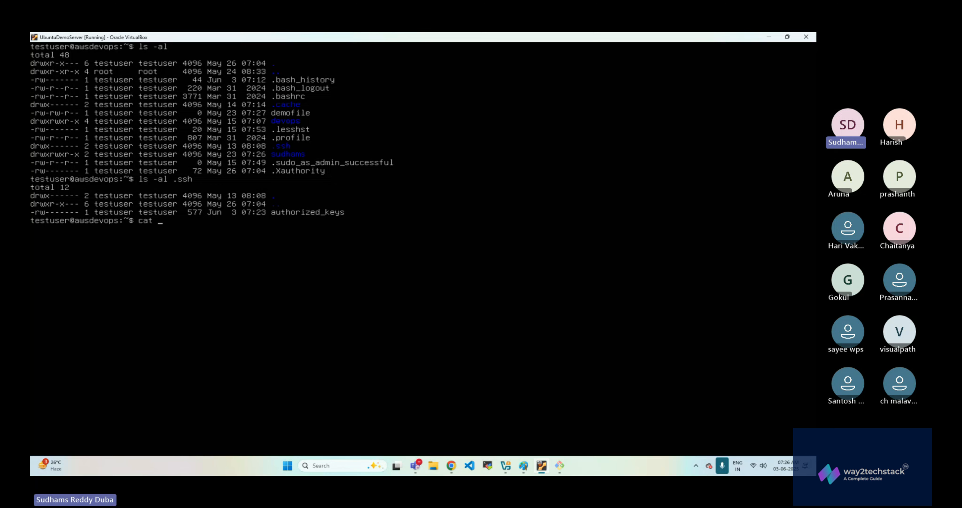
text(.ssh/authorized_keys)
key(Return)
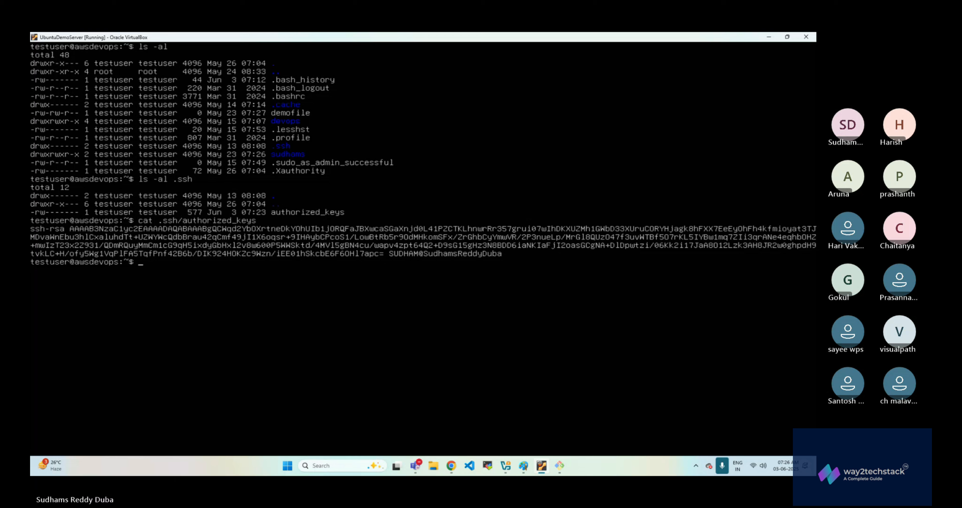
- Switch to the Git Bash terminal, clear it and connect to the server with ssh -p2424 testuser@localhost
click(768, 37)
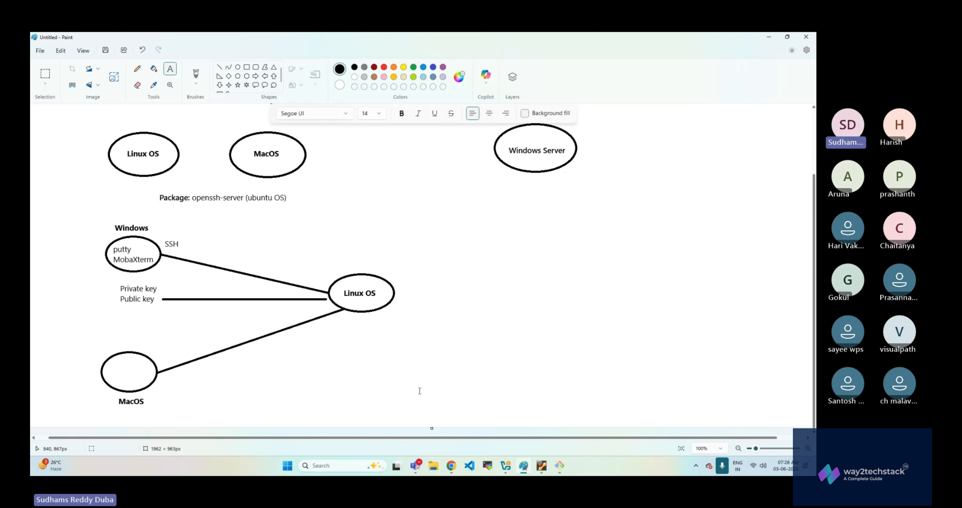
click(560, 466)
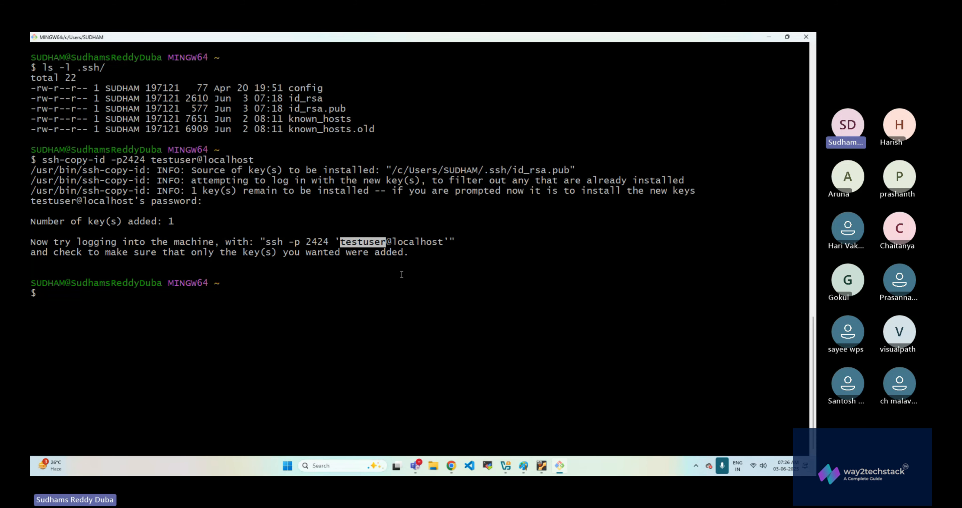
key(ctrl+l)
text(ssh -p2)
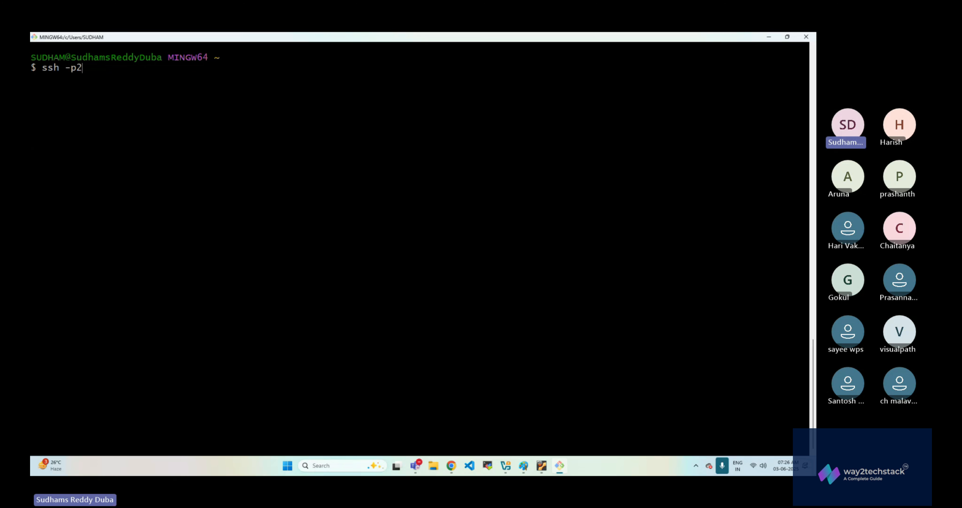
text(424 testuser@localhost)
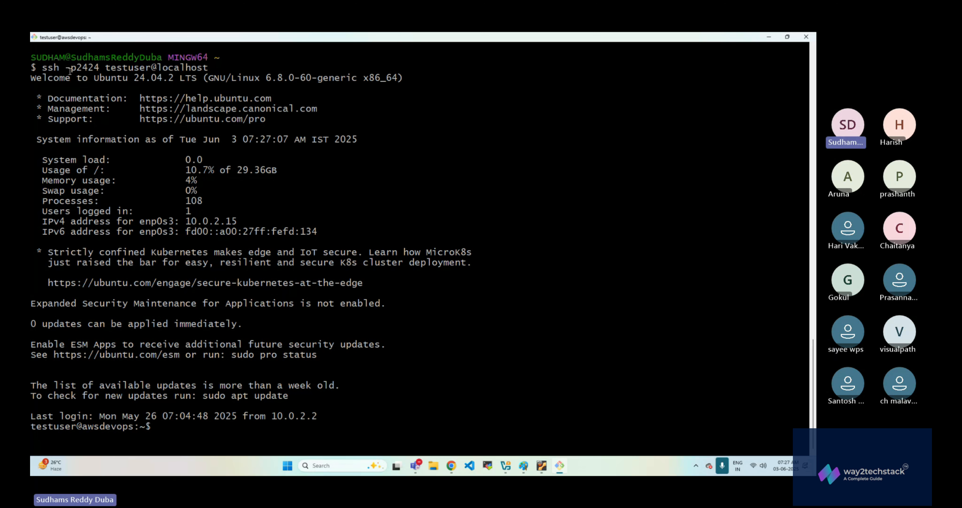
- Highlight the -p option and then the port number 2424 in the ssh command
drag(66, 67, 73, 68)
click(85, 76)
drag(76, 68, 96, 68)
- Switch to VirtualBox Manager, examine UbuntuDemoServer's port forwarding rules in the network settings, and return to the terminal without changes
click(506, 465)
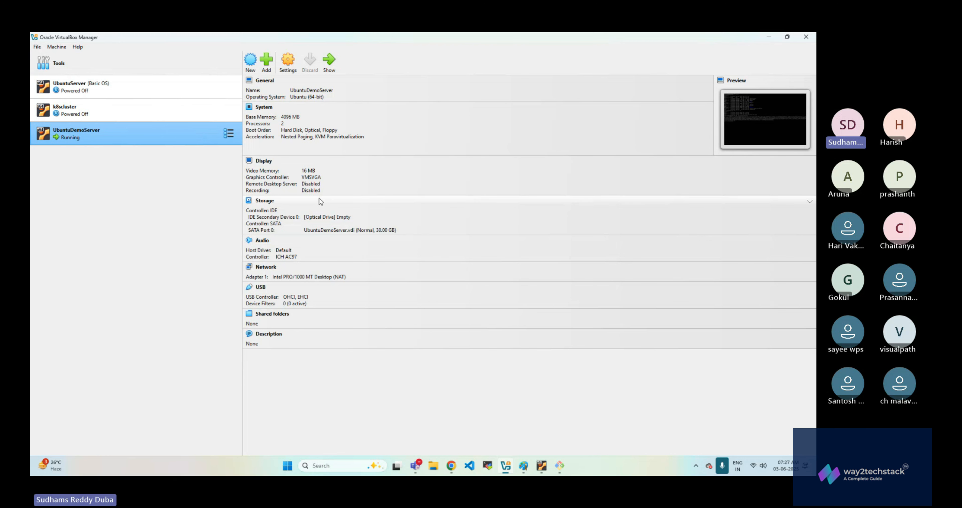
click(288, 70)
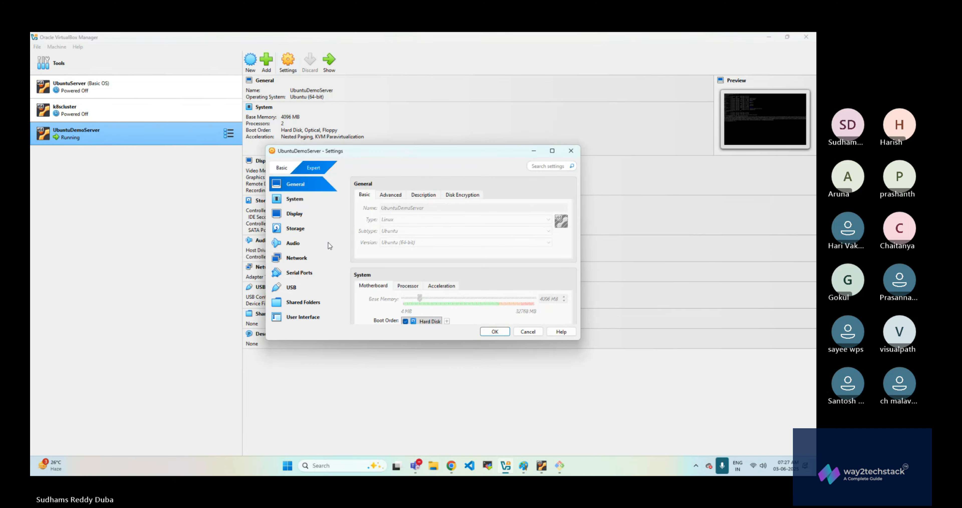
click(303, 261)
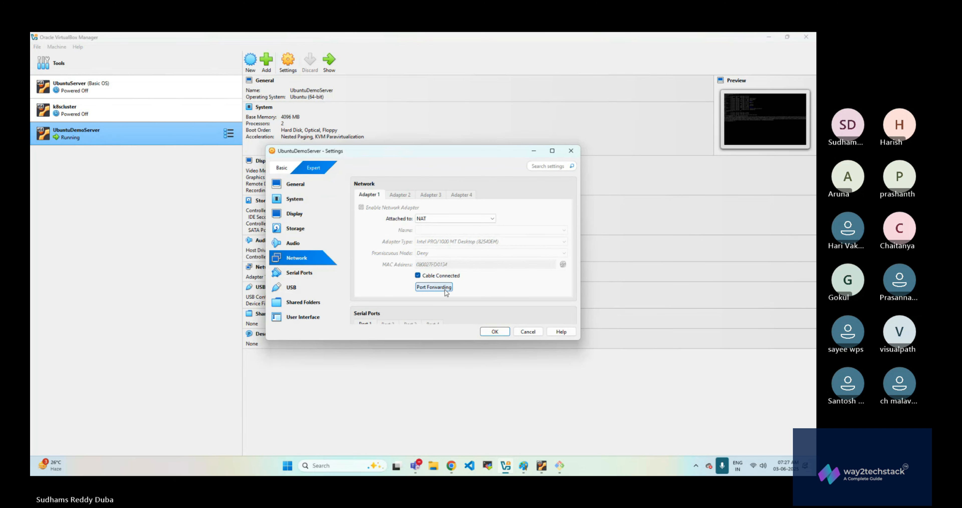
click(434, 287)
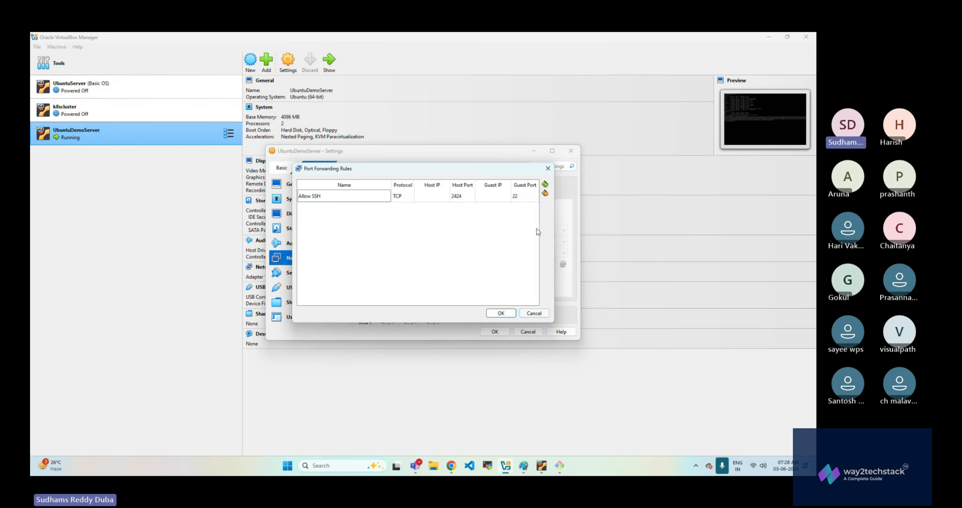
click(534, 313)
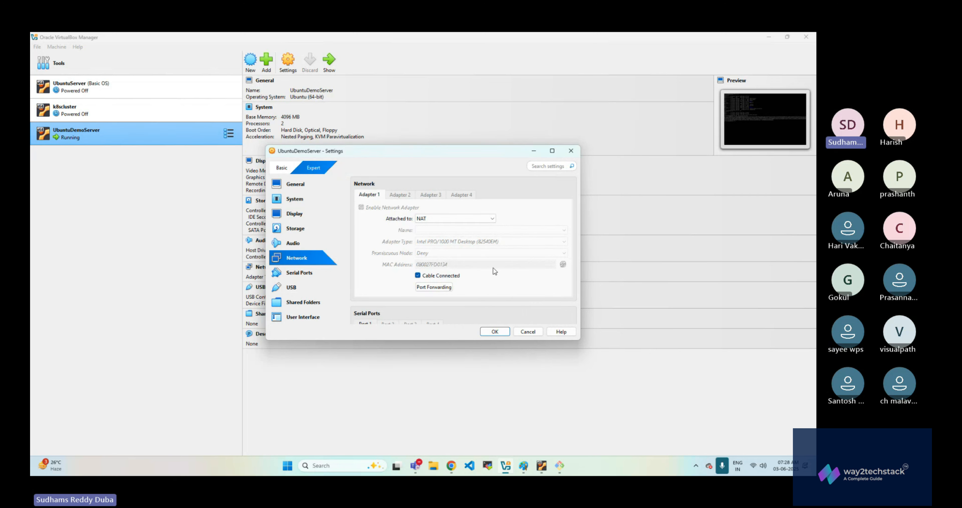
click(571, 151)
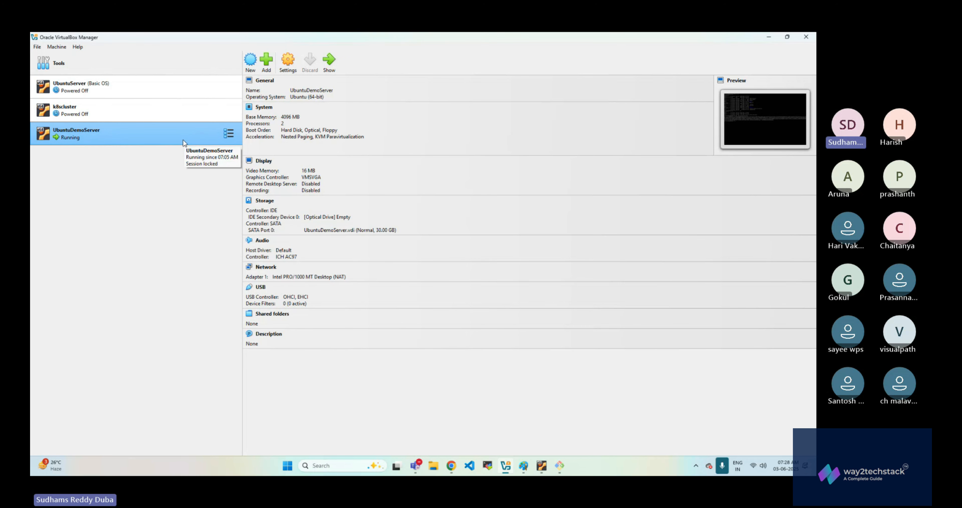
click(769, 37)
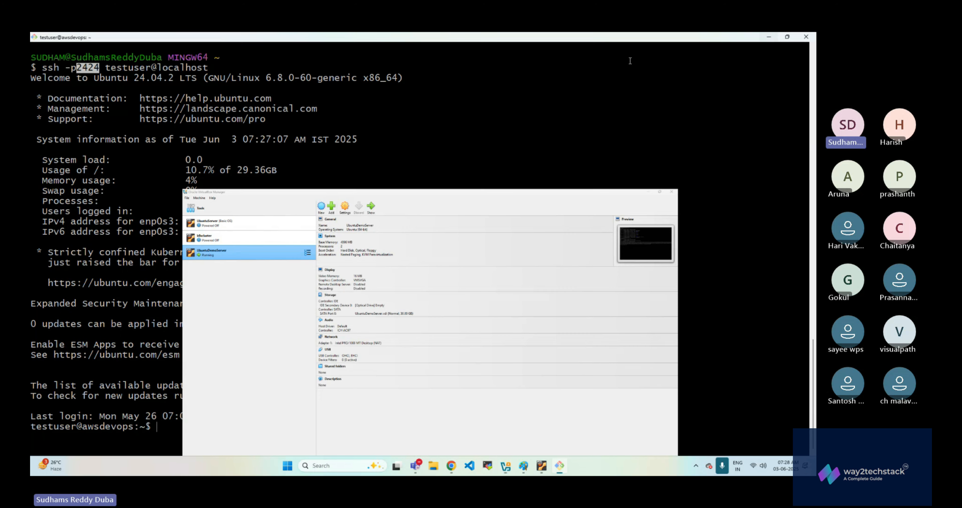
- Highlight the -p option in the ssh command again, then minimise the terminal and Paint to switch to the AWS console in Chrome
drag(66, 68, 77, 68)
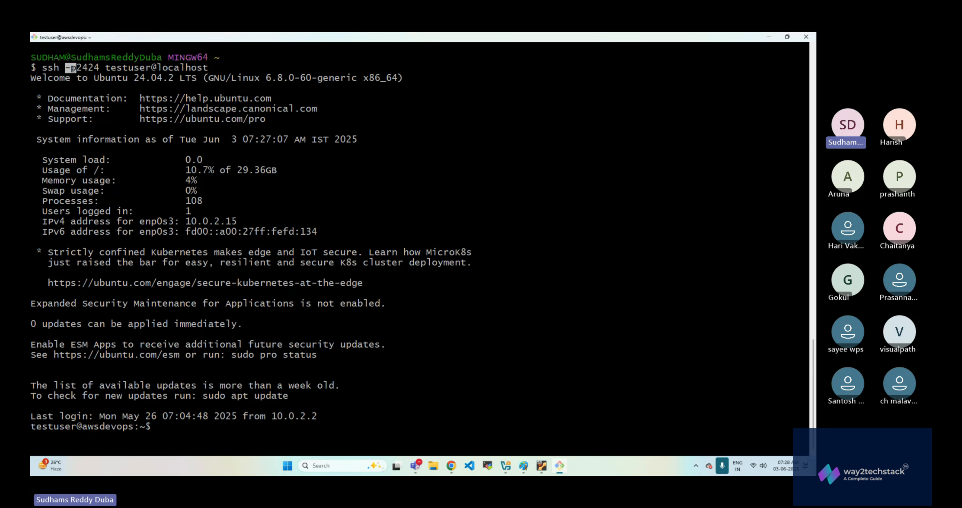
click(329, 94)
click(767, 37)
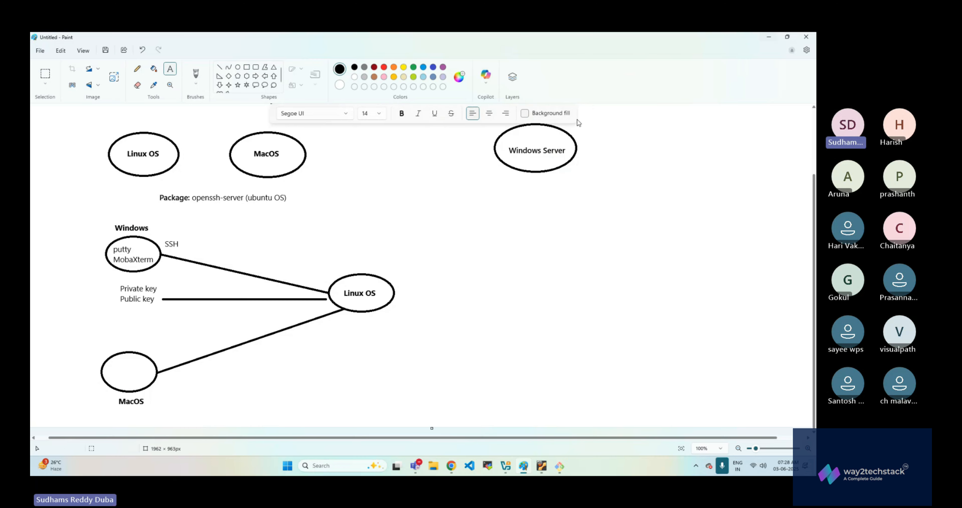
click(769, 38)
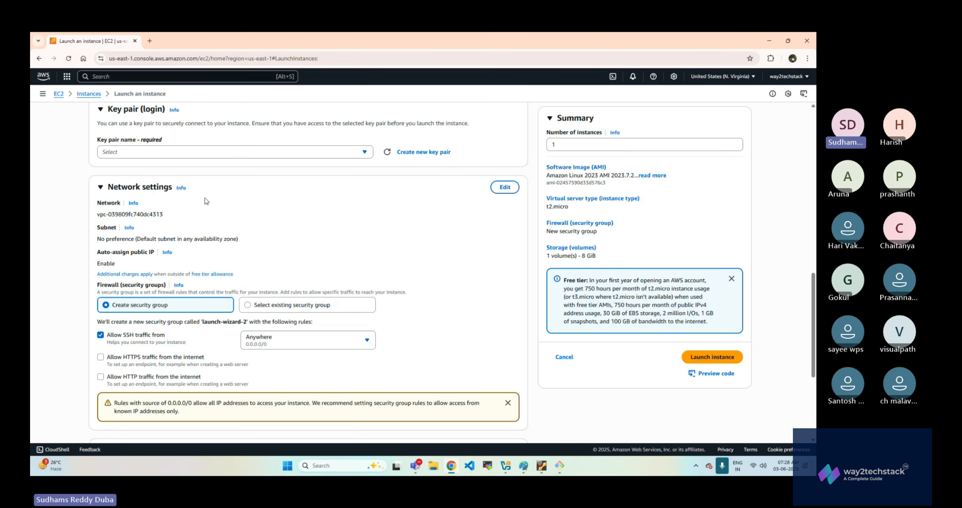
- Review the EC2 launch form's sections, then open the Instances list and check the available instance state actions
scroll(270, 286, up, 3)
scroll(270, 287, up, 10)
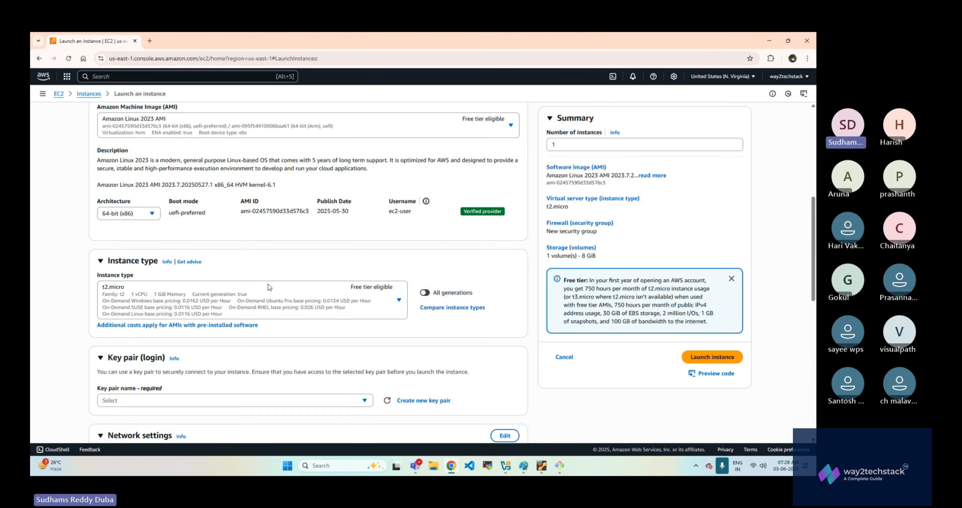
scroll(289, 282, down, 15)
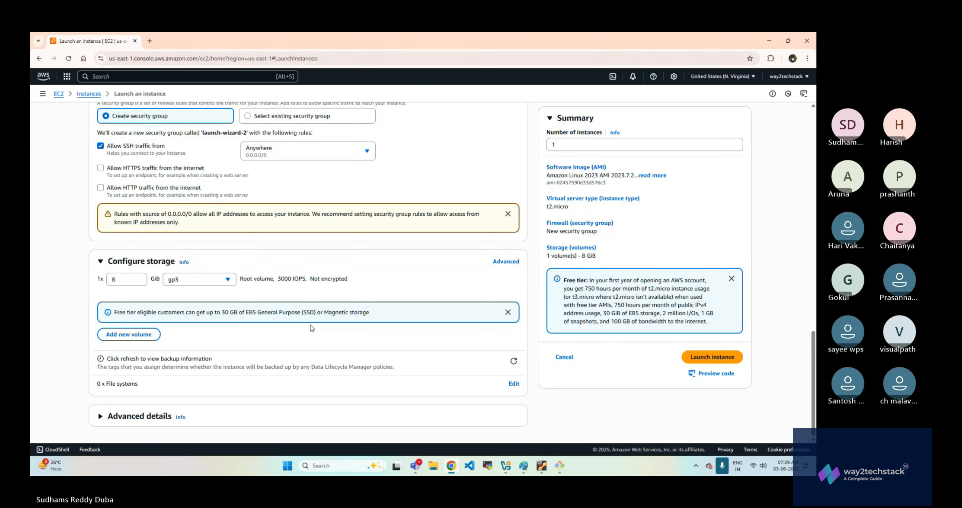
scroll(312, 328, up, 10)
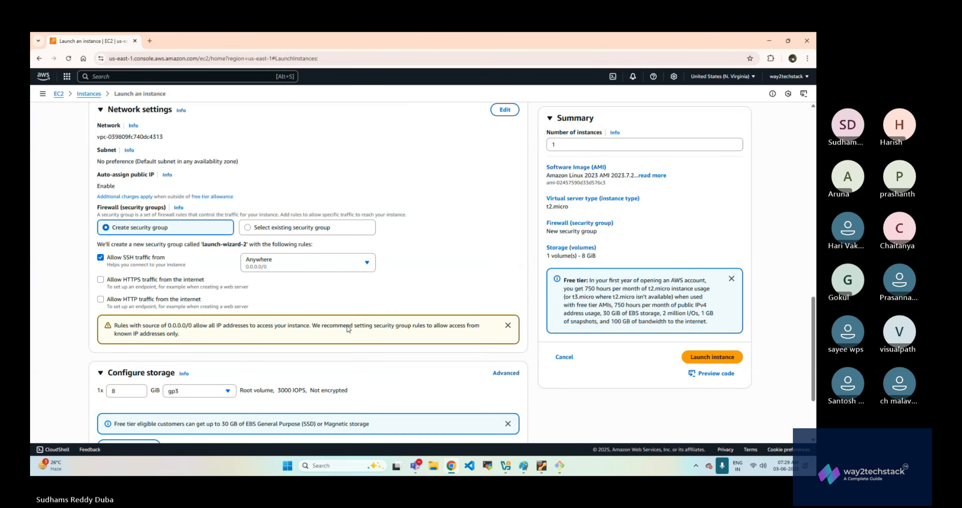
scroll(347, 328, up, 5)
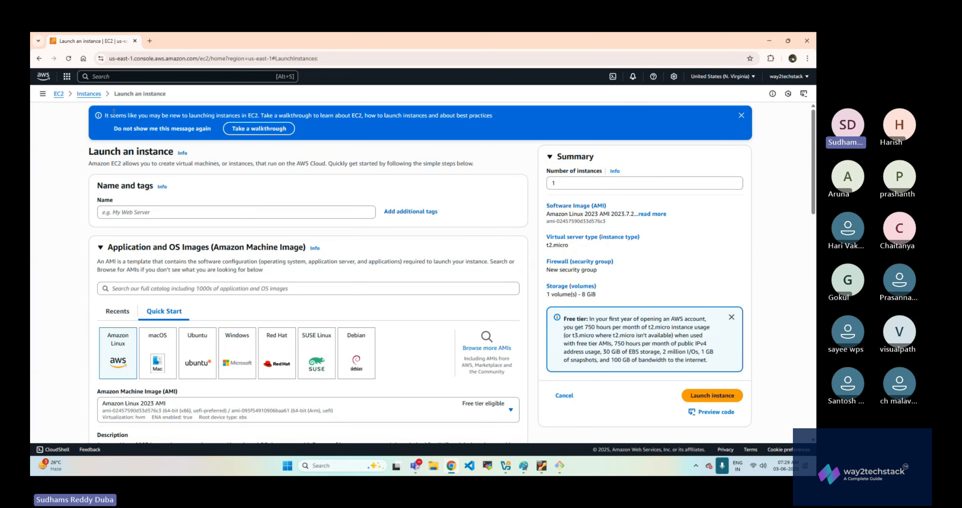
click(89, 94)
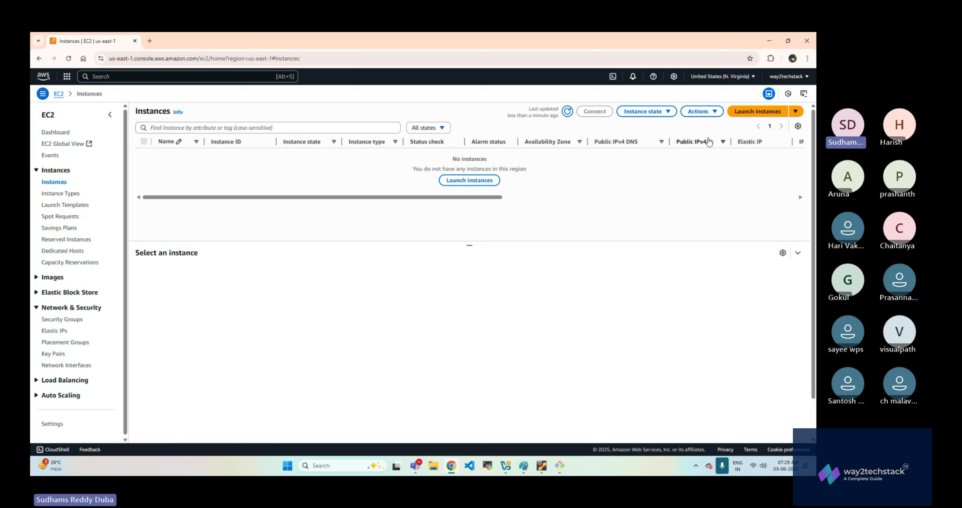
click(646, 112)
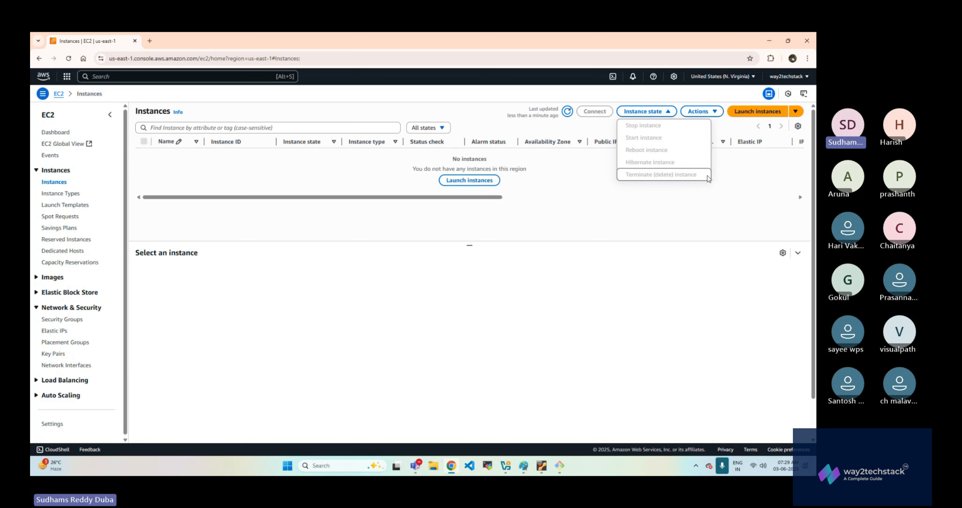
click(725, 180)
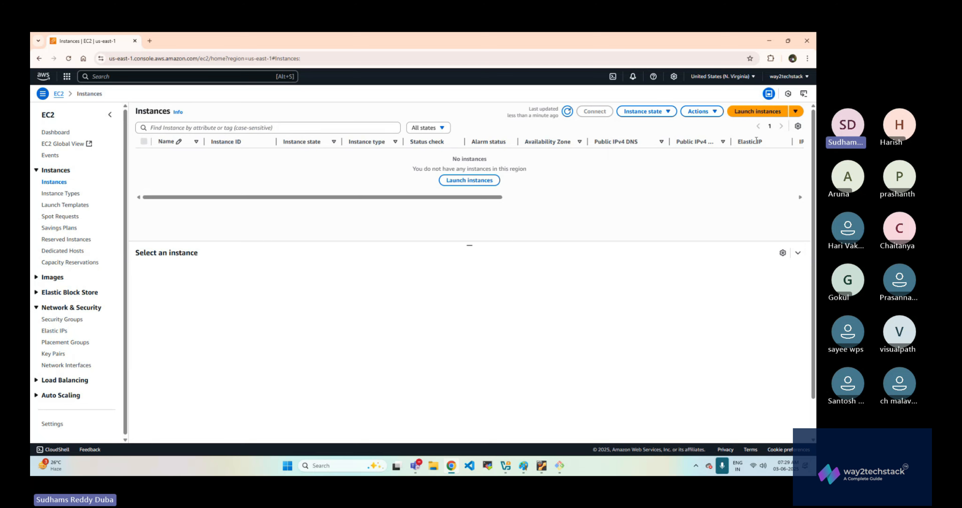
- Start a new instance launch, name it PublicInstance and choose Ubuntu as the operating system image
click(768, 112)
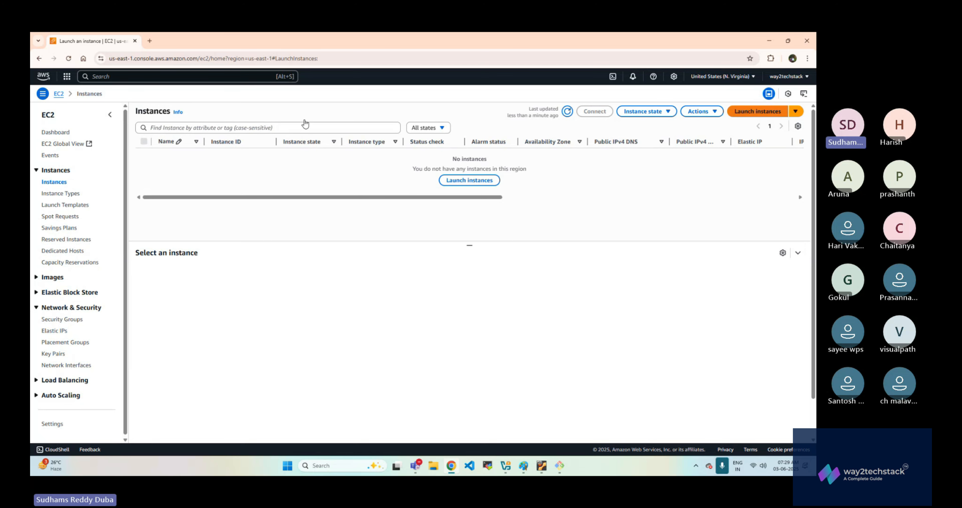
click(194, 209)
text(Publicl)
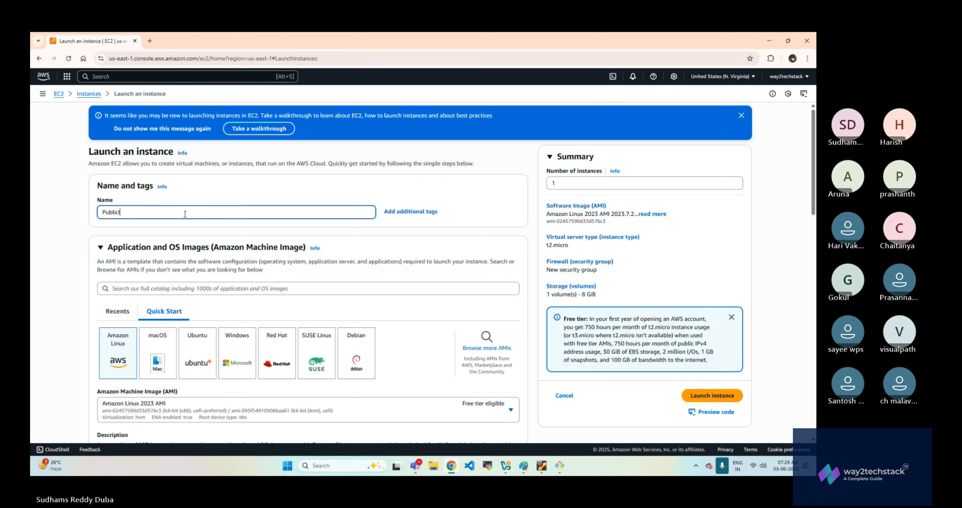
text(nstance)
scroll(189, 246, down, 5)
click(198, 200)
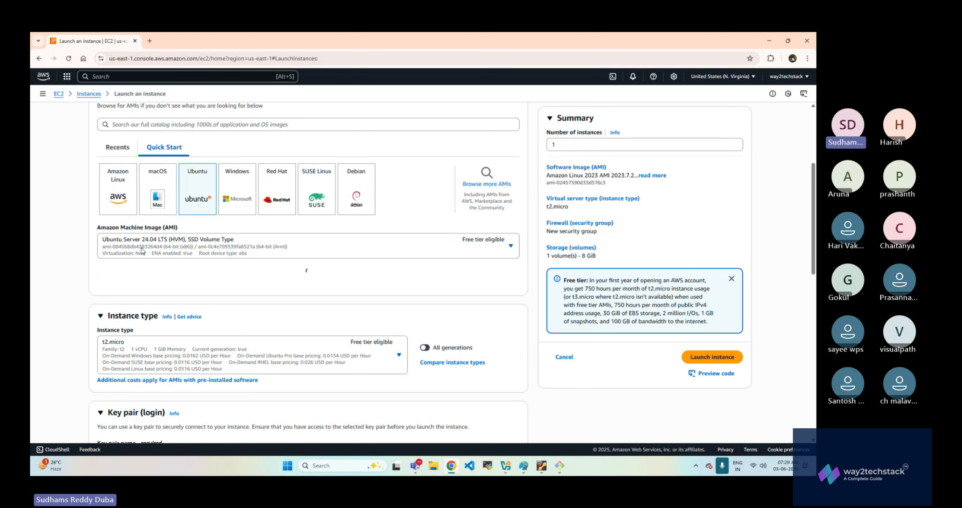
- Select the existing demokey key pair for logging in to the instance
scroll(370, 269, down, 7)
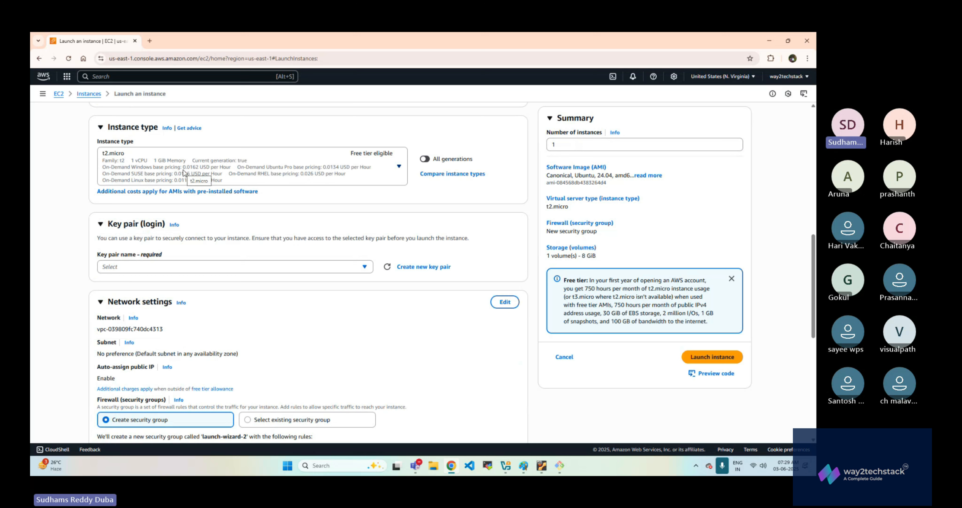
click(284, 267)
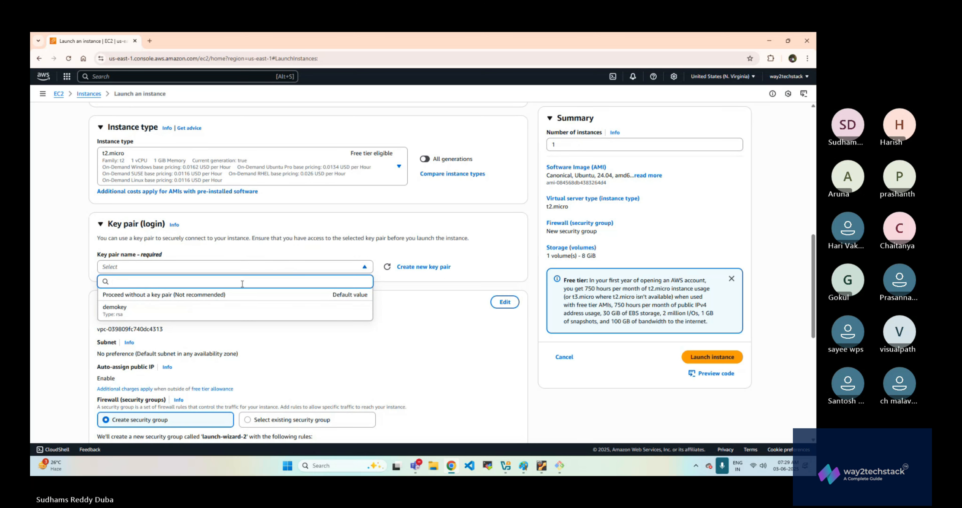
click(212, 313)
click(172, 270)
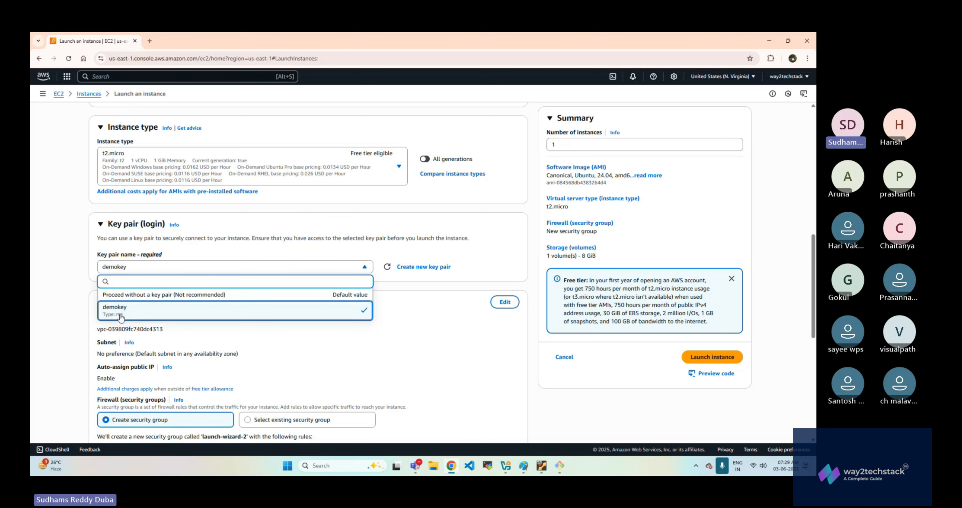
click(531, 279)
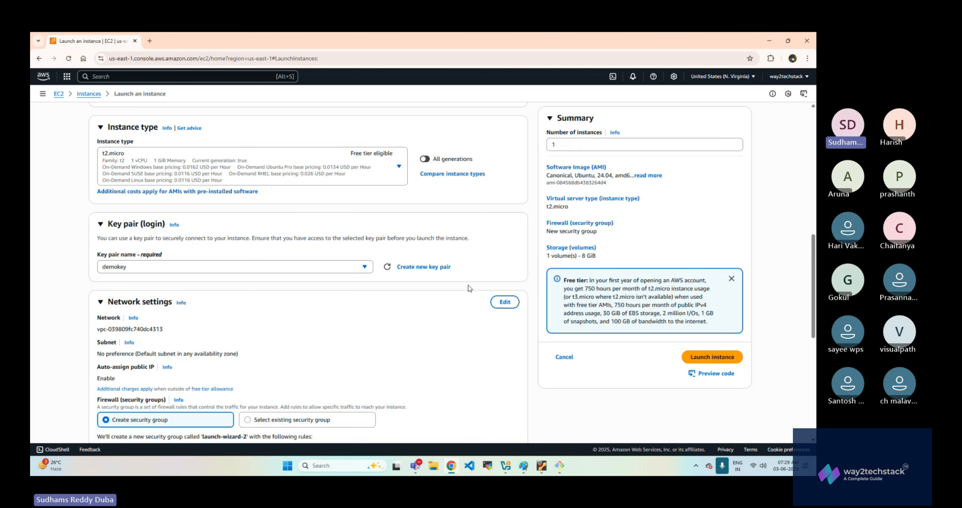
- Review the network settings and set the root volume size to 15 GiB
scroll(214, 299, down, 2)
scroll(165, 255, down, 2)
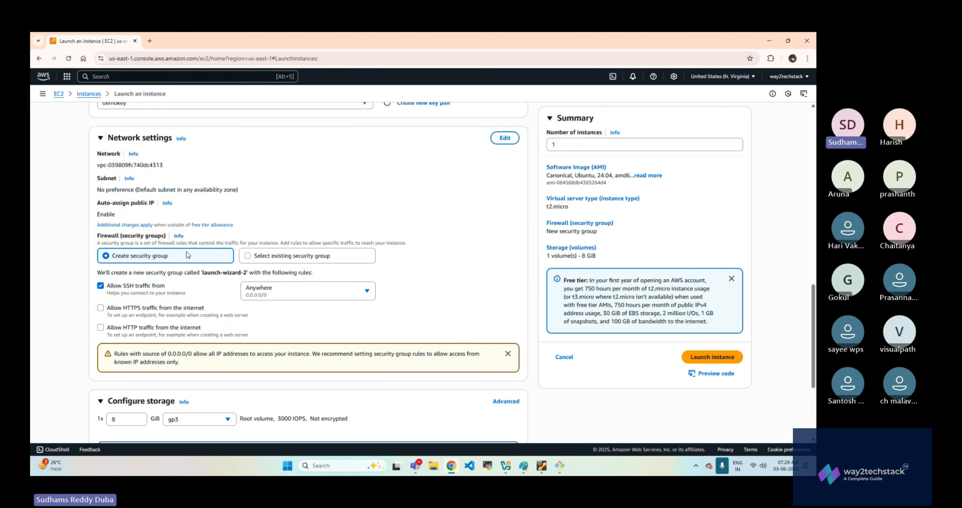
scroll(214, 295, up, 3)
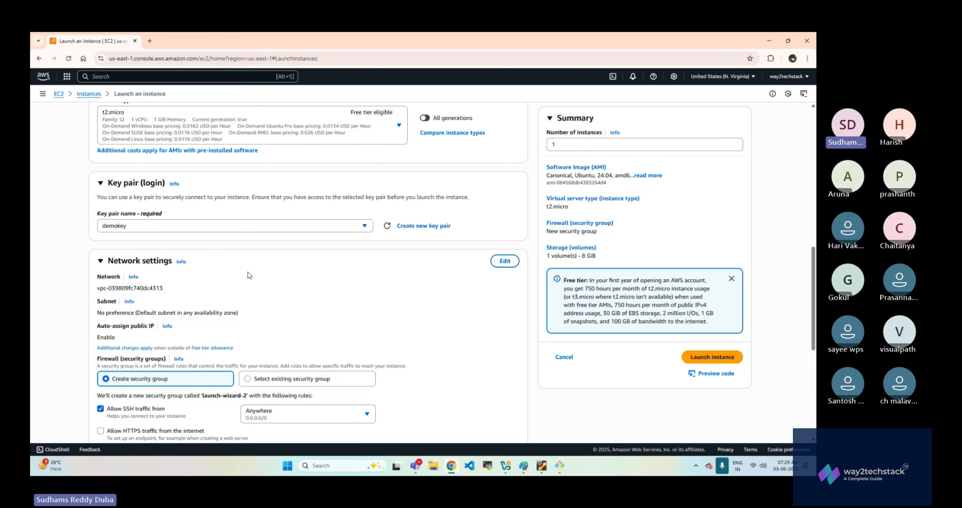
scroll(272, 265, down, 3)
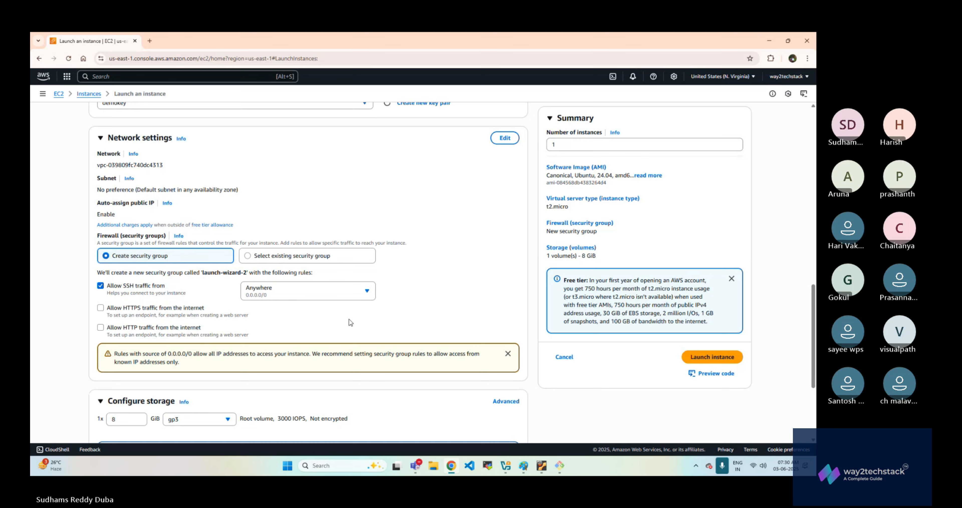
scroll(239, 311, down, 5)
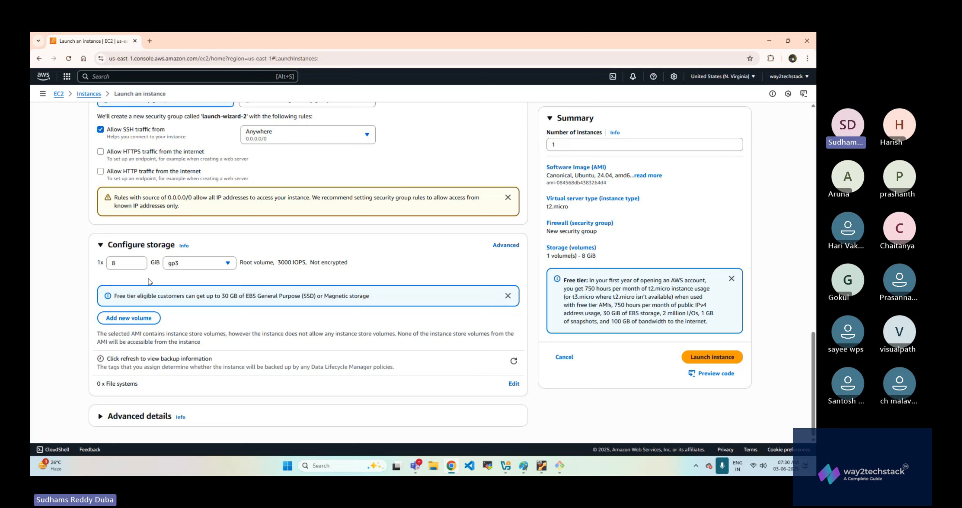
click(125, 263)
text(15)
click(403, 362)
- Expand the advanced details and look through their options and the rest of the launch form
click(99, 416)
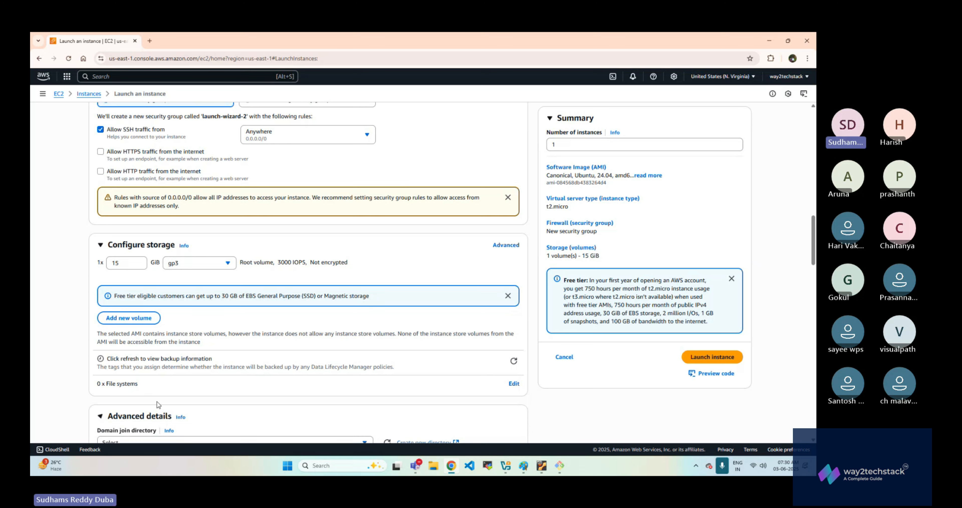
scroll(312, 321, down, 6)
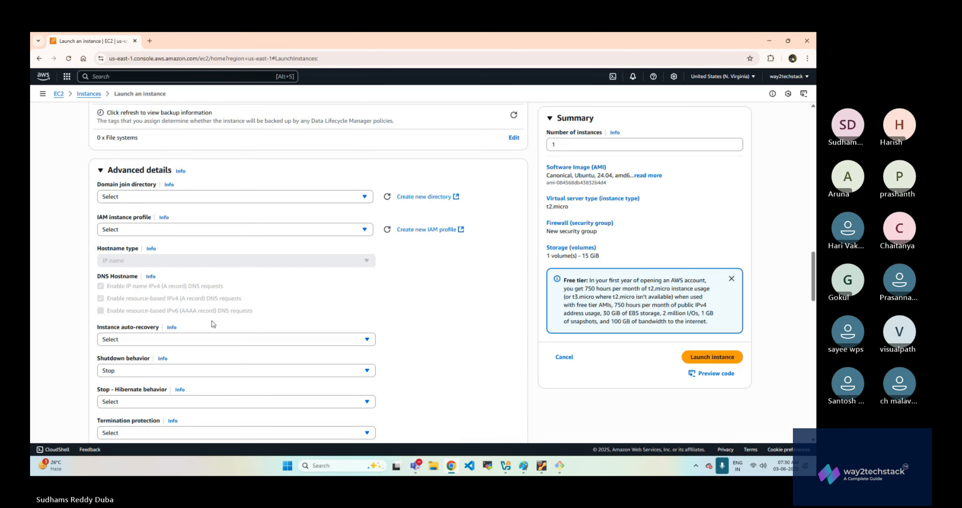
scroll(213, 323, down, 9)
scroll(369, 339, up, 11)
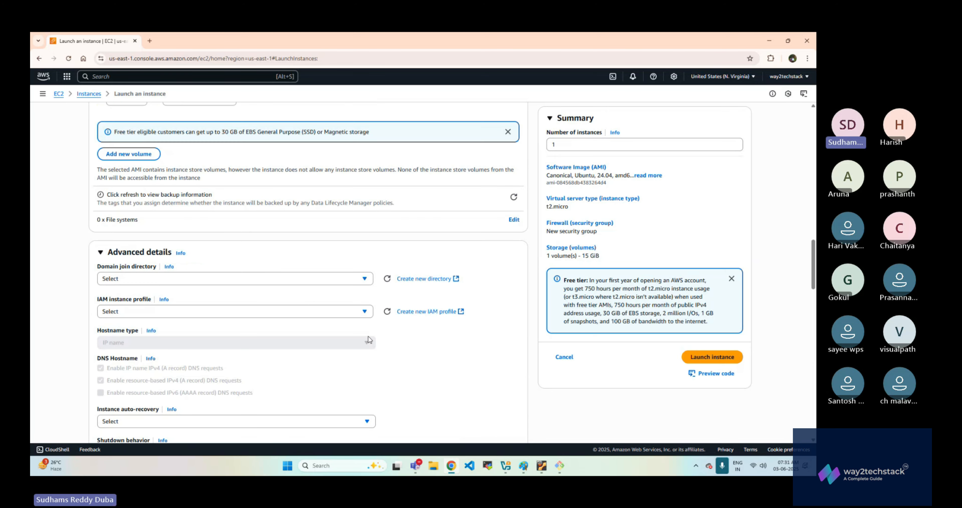
scroll(368, 339, up, 20)
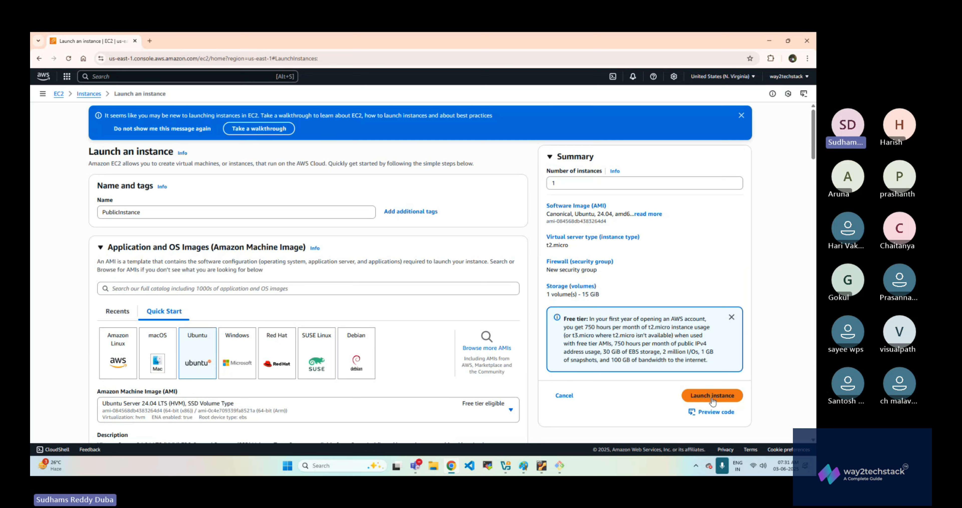
- Launch the instance, then return to the Instances list and refresh it
click(713, 398)
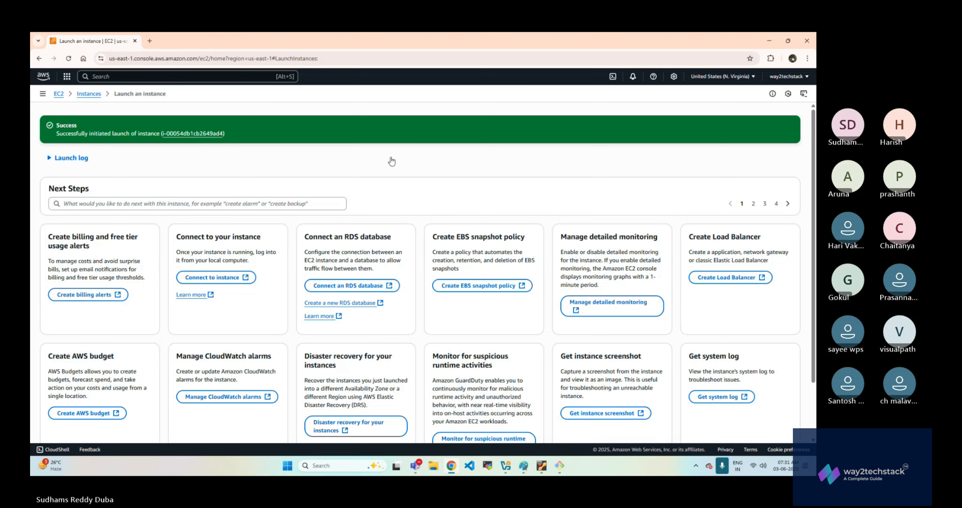
click(89, 94)
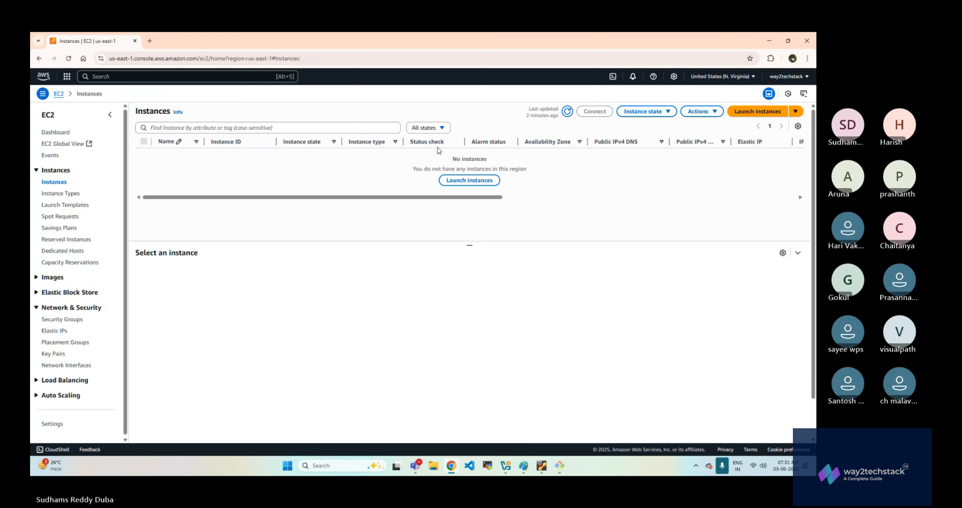
click(565, 113)
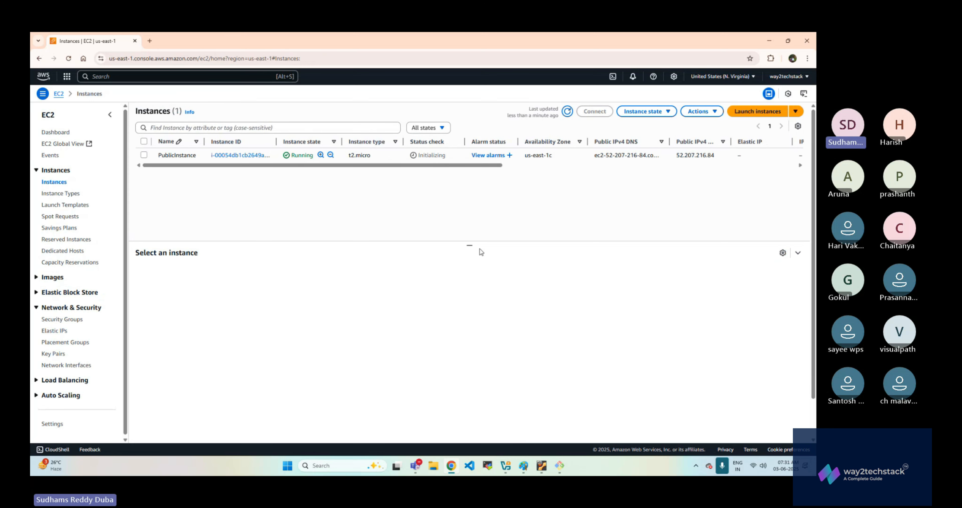
- Enlarge the details pane, select PublicInstance and view its available instance state actions
drag(470, 246, 442, 188)
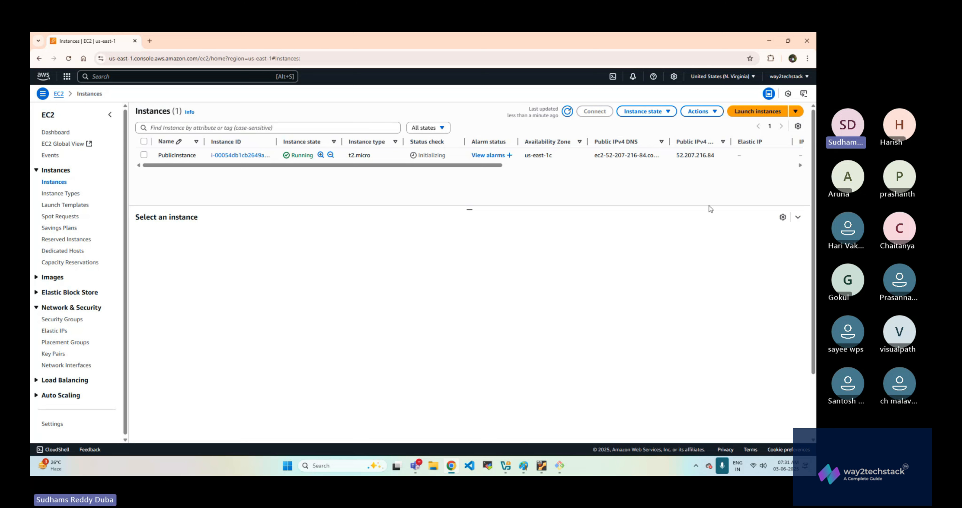
click(573, 161)
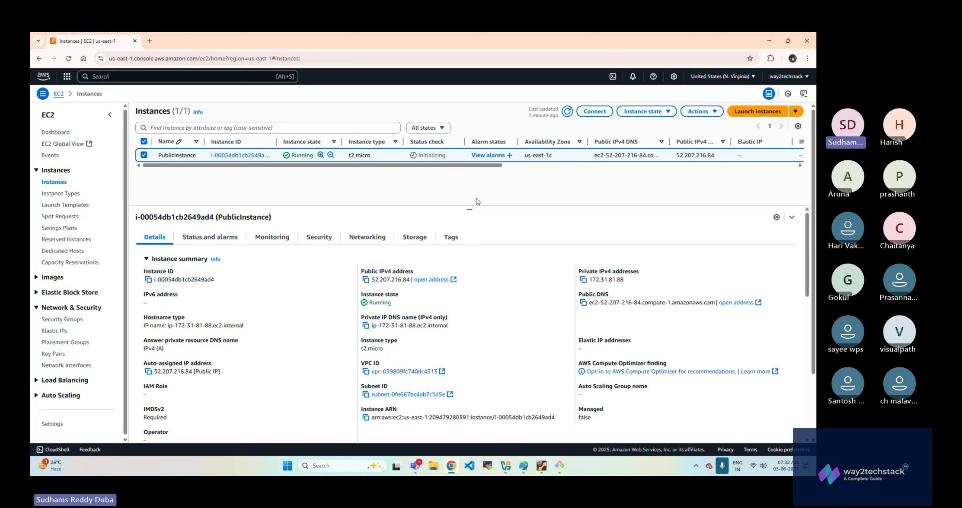
click(657, 112)
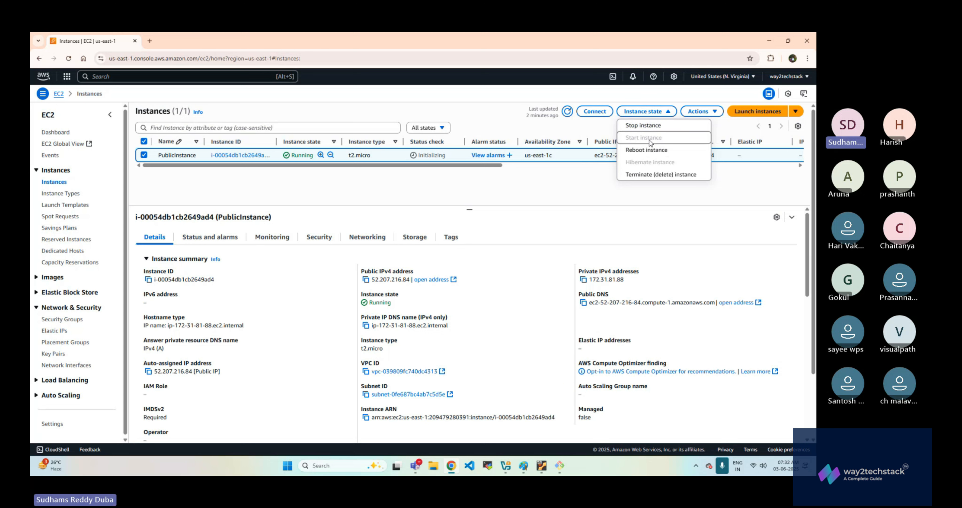
double_click(301, 155)
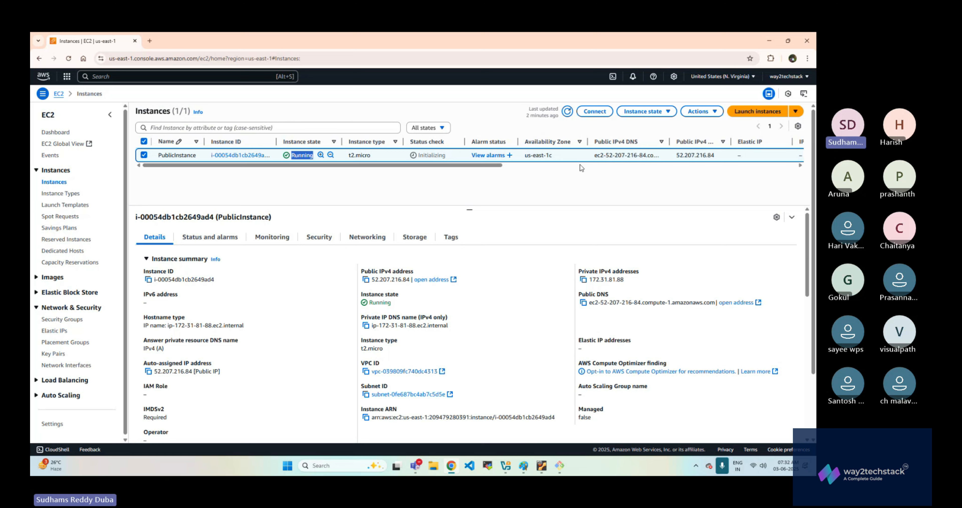
- Stop PublicInstance after expanding its associated resources, and dismiss the notification
click(644, 111)
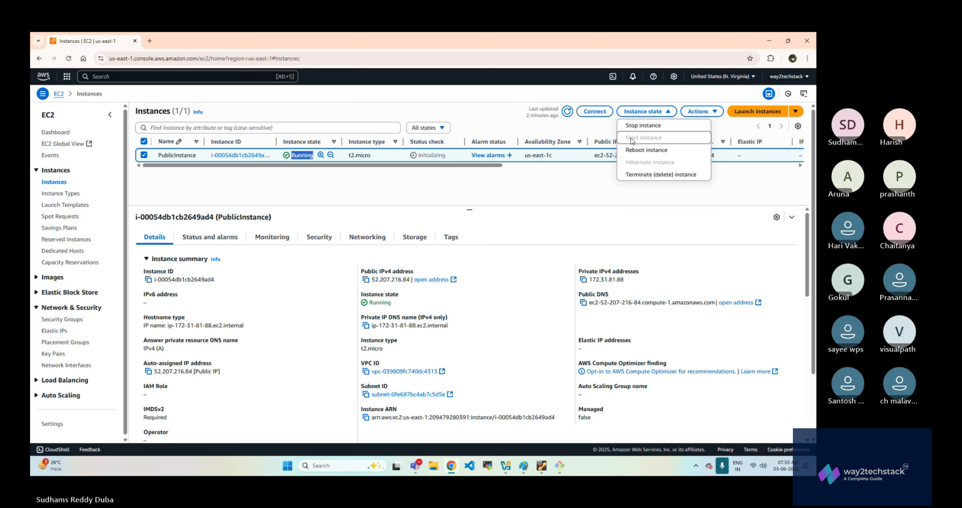
click(640, 127)
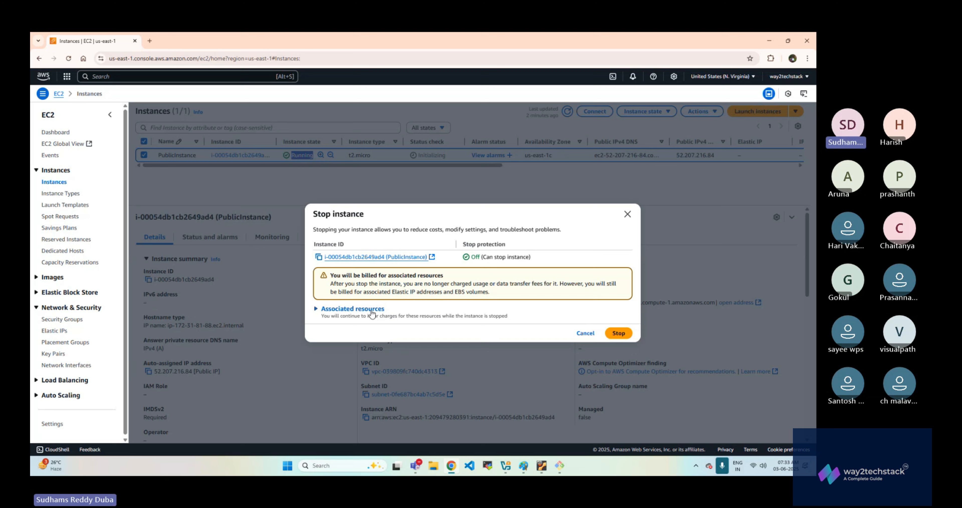
click(354, 309)
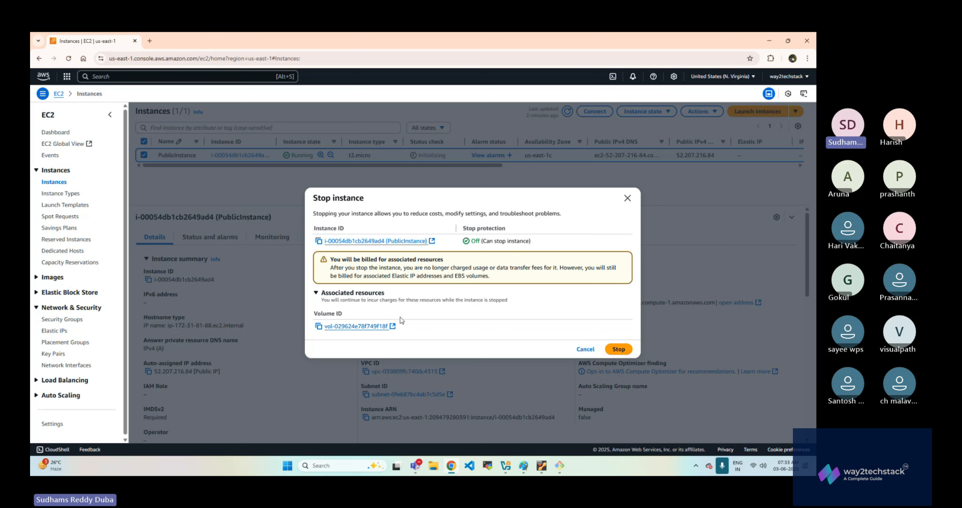
click(618, 349)
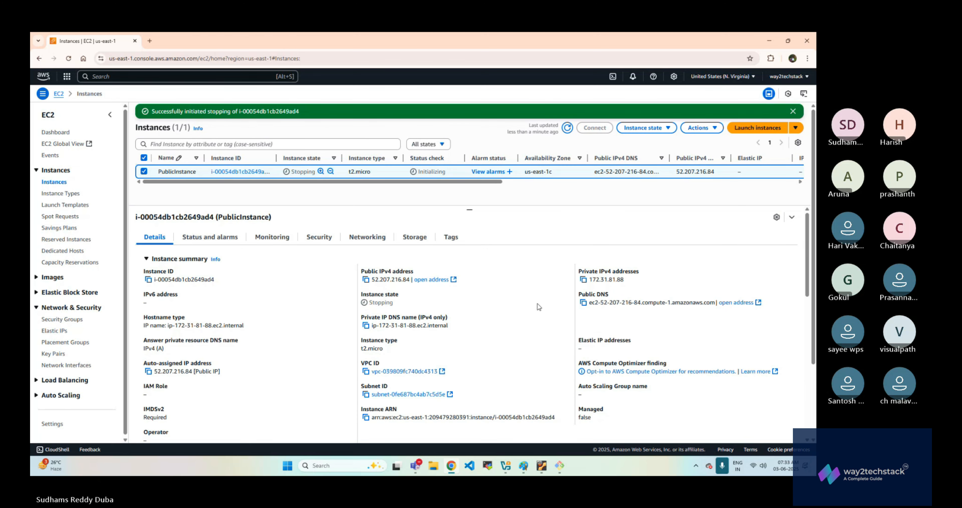
double_click(301, 171)
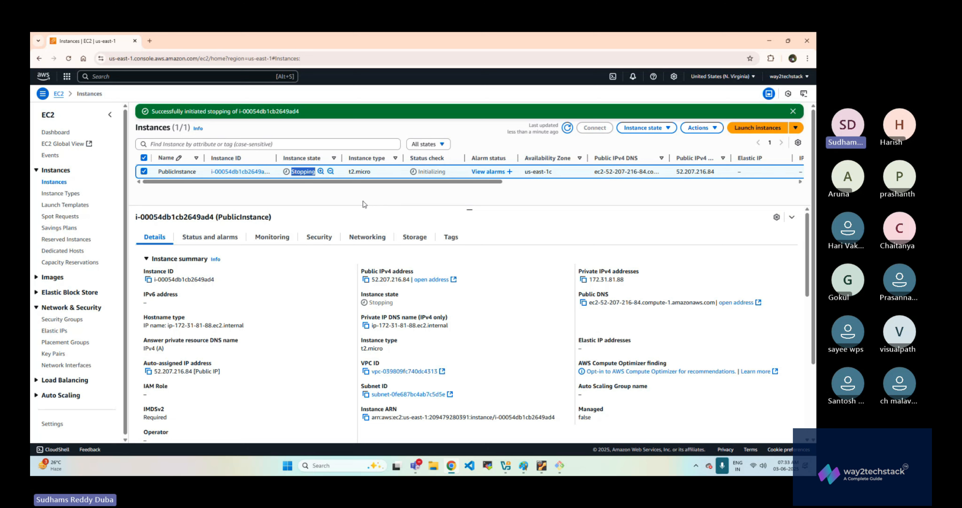
click(793, 112)
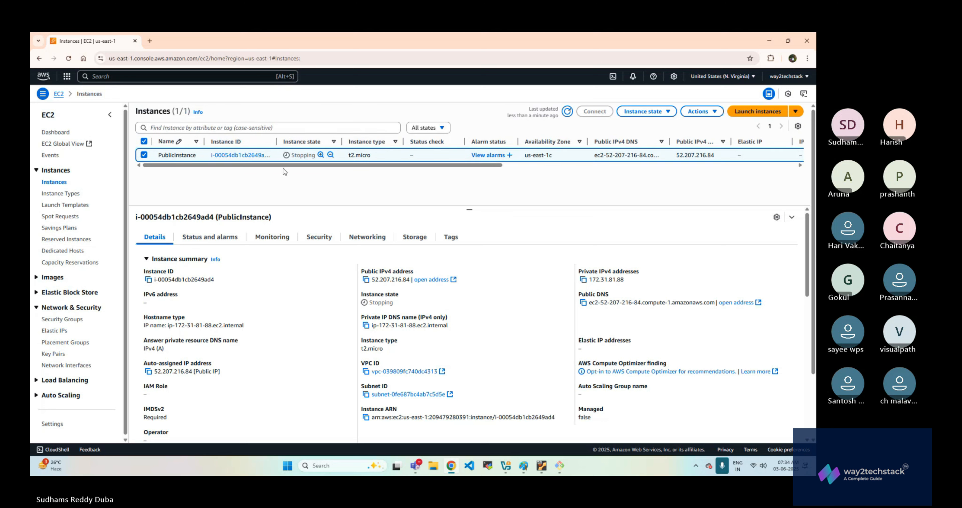
- Check PublicInstance's state while it shuts down and clear its selection
double_click(303, 154)
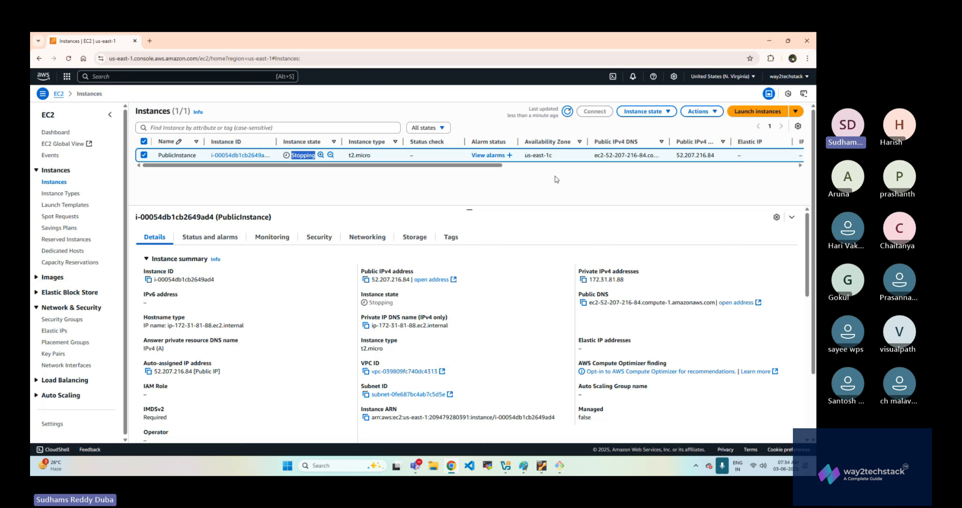
click(525, 182)
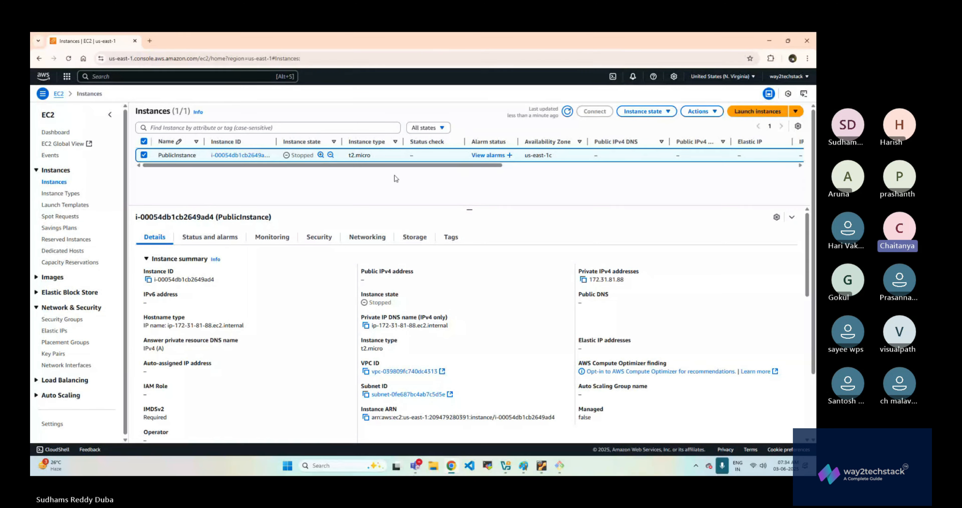
click(146, 156)
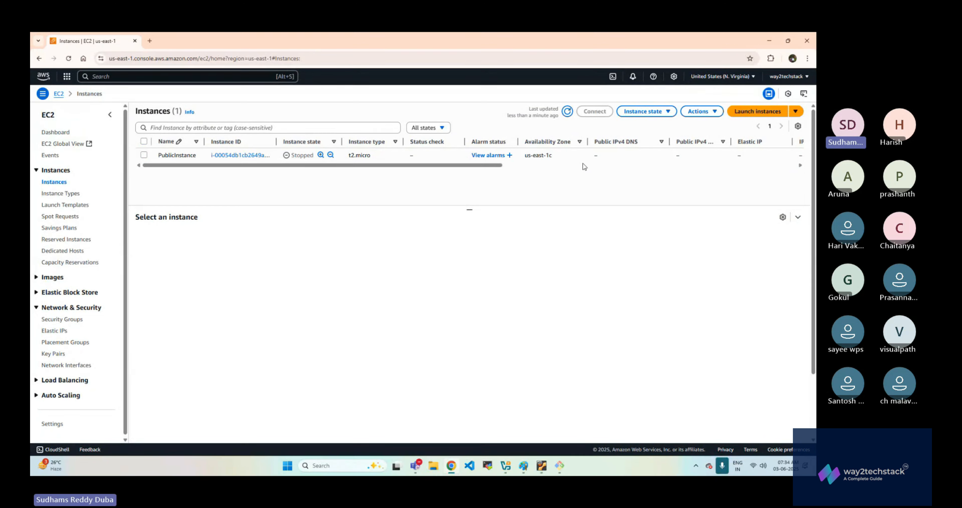
- Open the instance type change for PublicInstance and choose t2.small as the new type
click(564, 159)
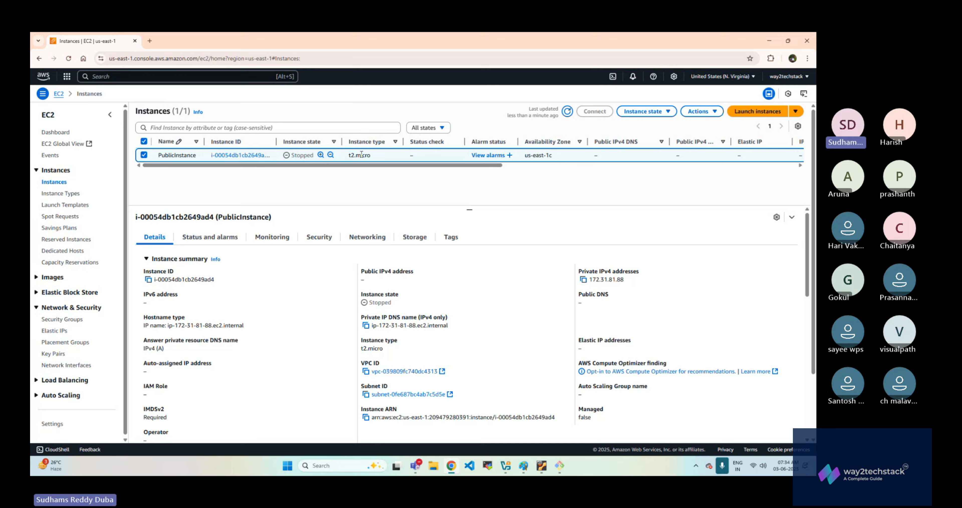
drag(348, 155, 373, 156)
click(702, 111)
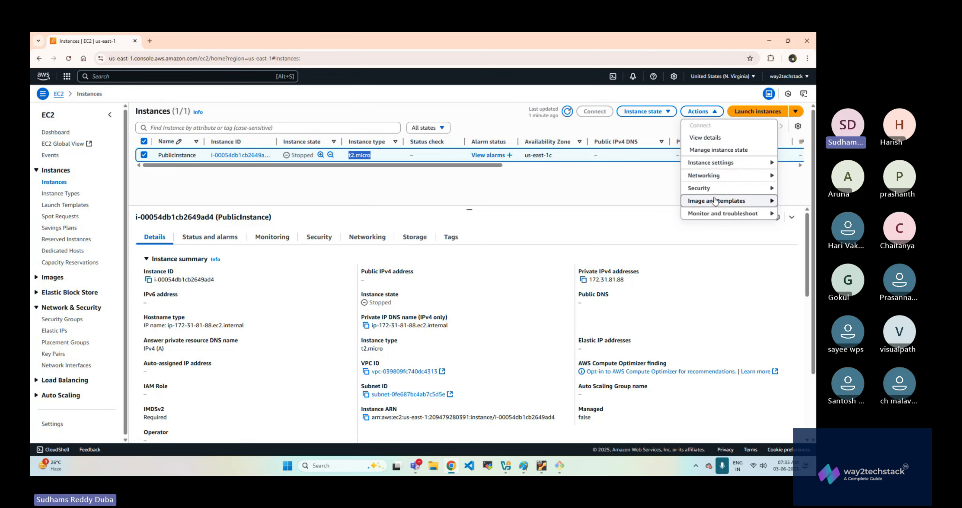
click(722, 166)
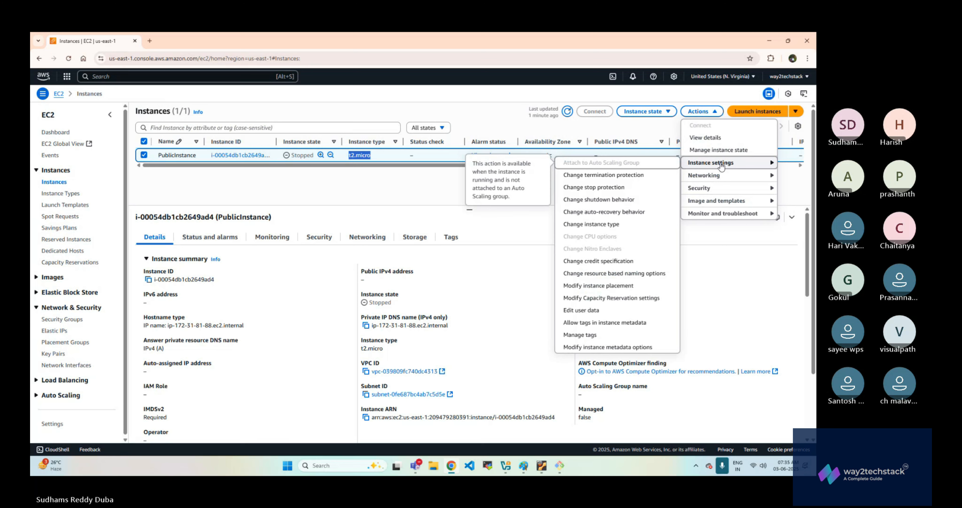
click(605, 225)
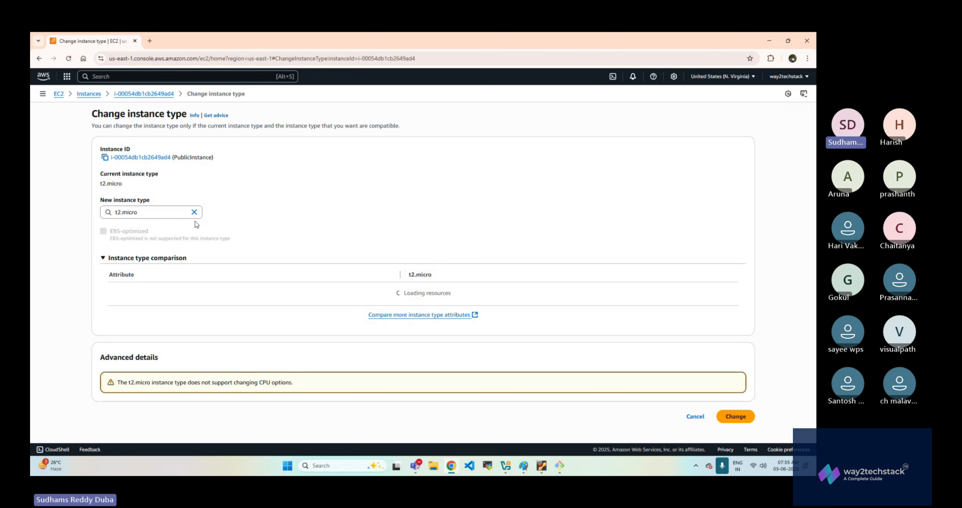
click(194, 212)
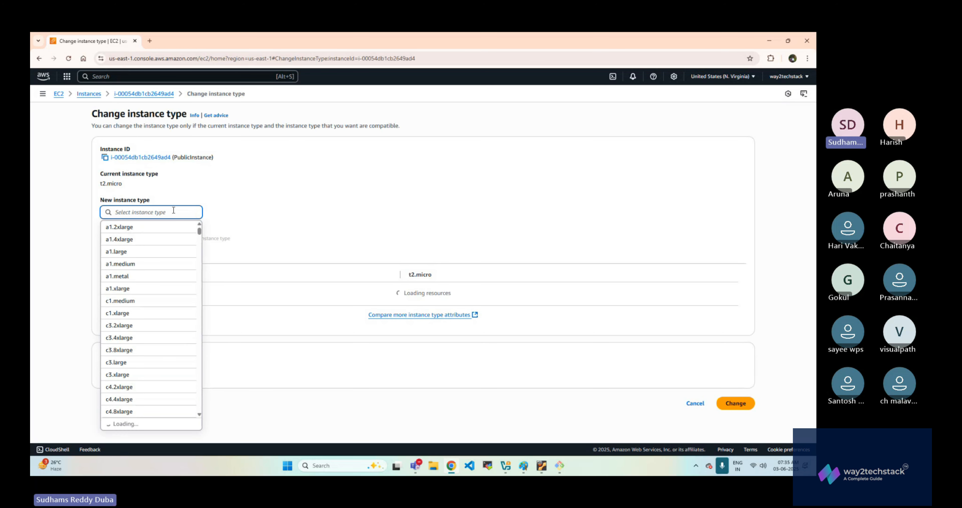
text(t2)
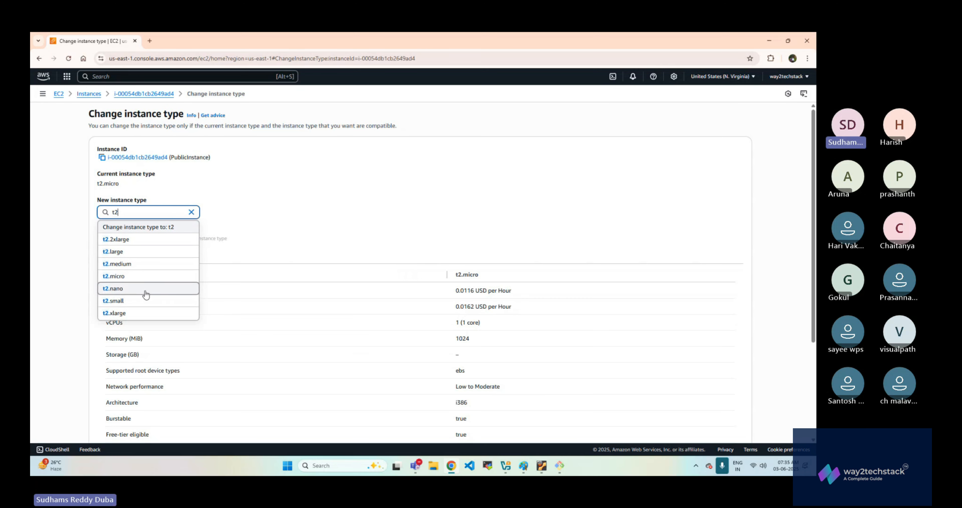
click(141, 301)
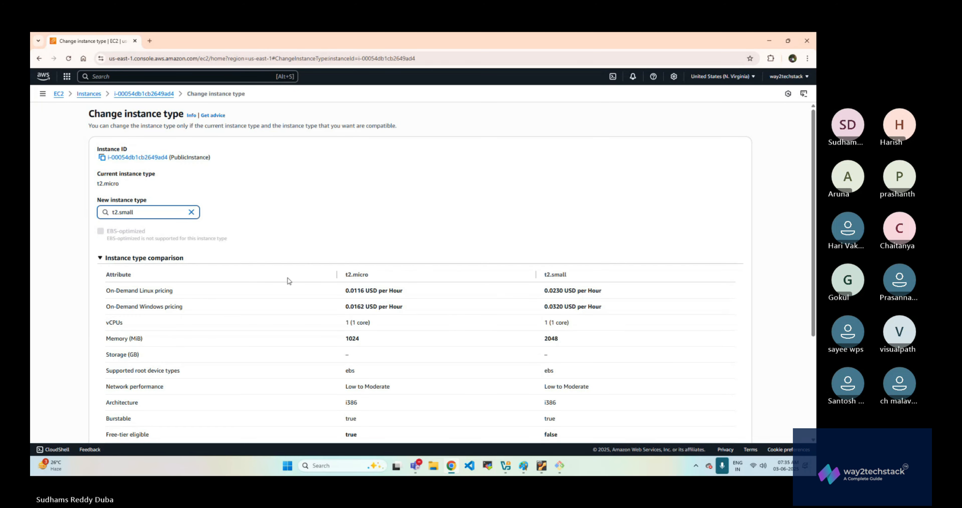
- Compare t2.micro and t2.small in the instance type comparison, examining pricing, memory and free-tier eligibility
scroll(285, 280, down, 1)
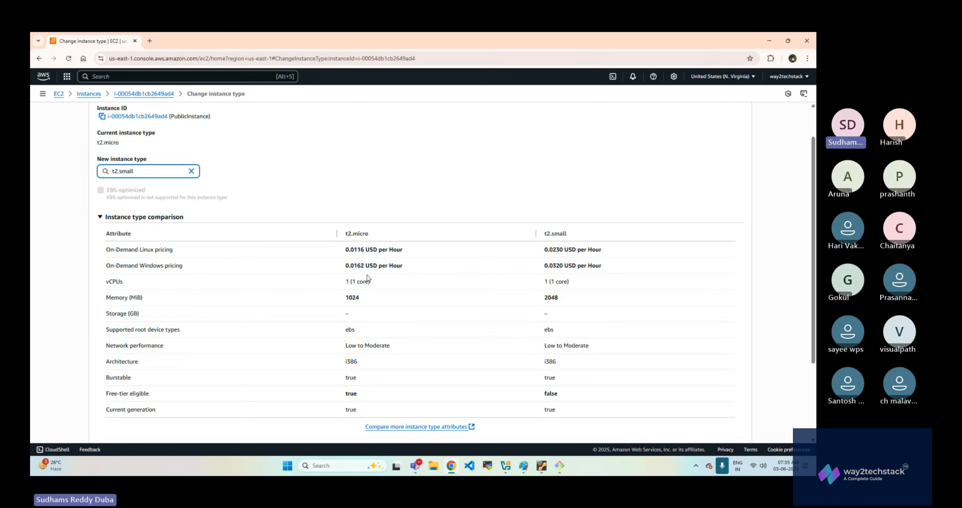
scroll(368, 277, down, 1)
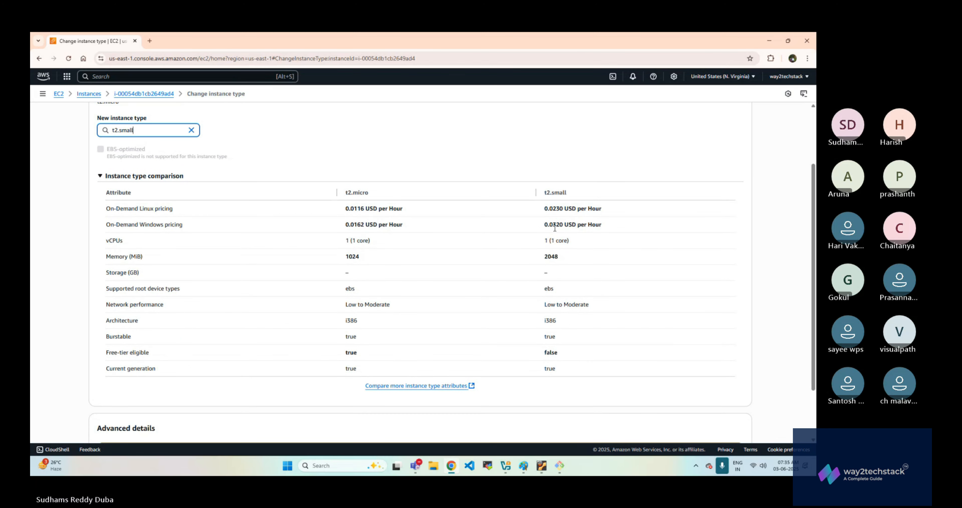
double_click(544, 257)
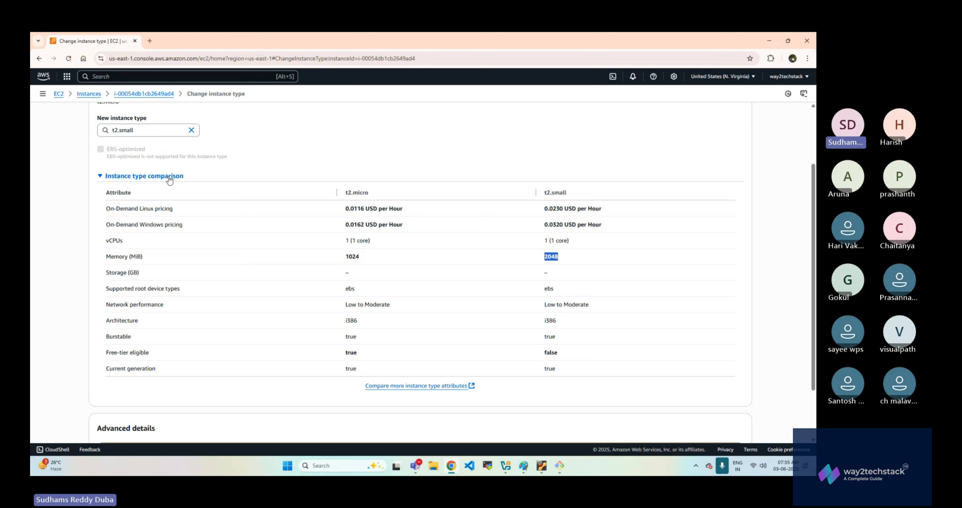
drag(345, 192, 374, 194)
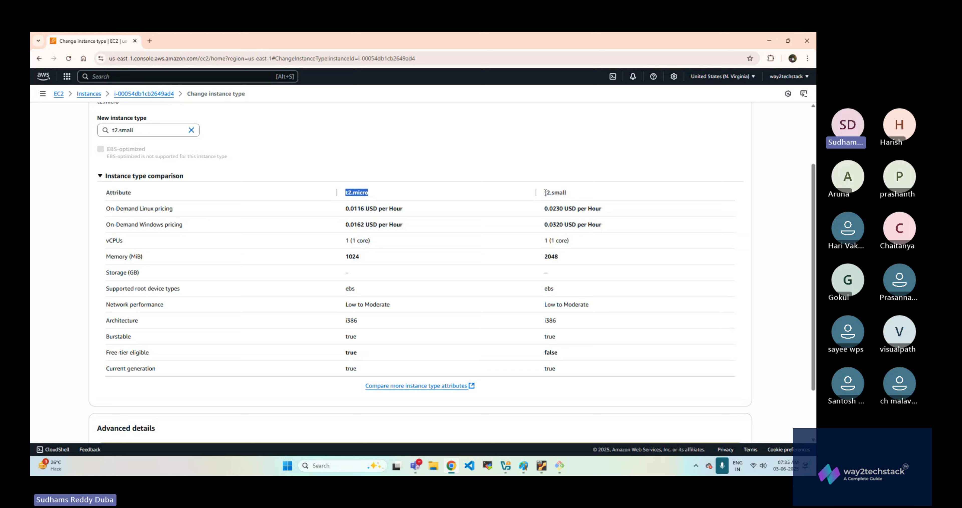
drag(544, 193, 569, 194)
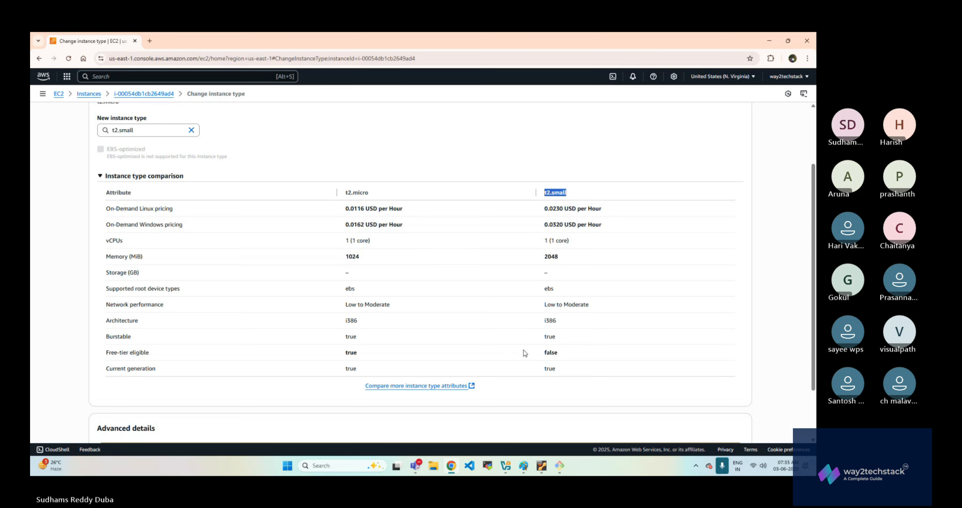
scroll(523, 355, down, 2)
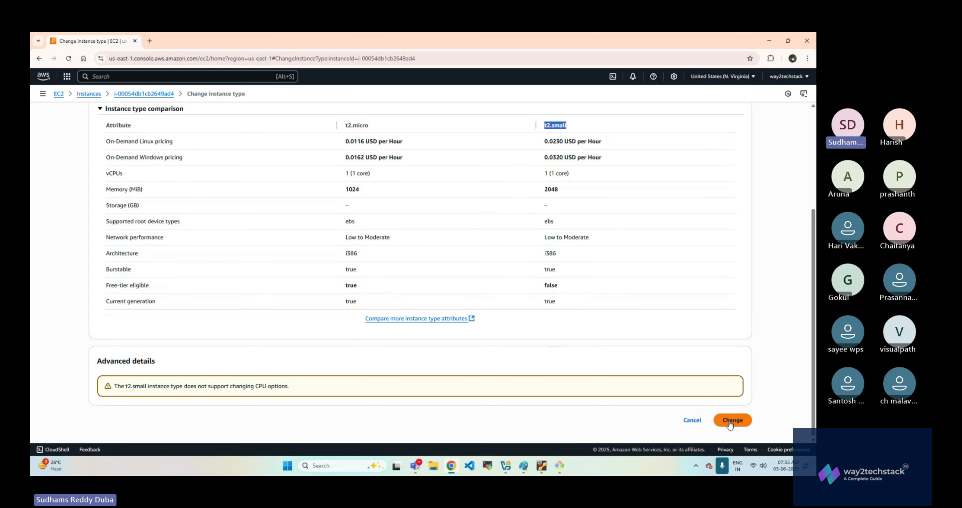
scroll(379, 373, up, 4)
scroll(431, 274, down, 1)
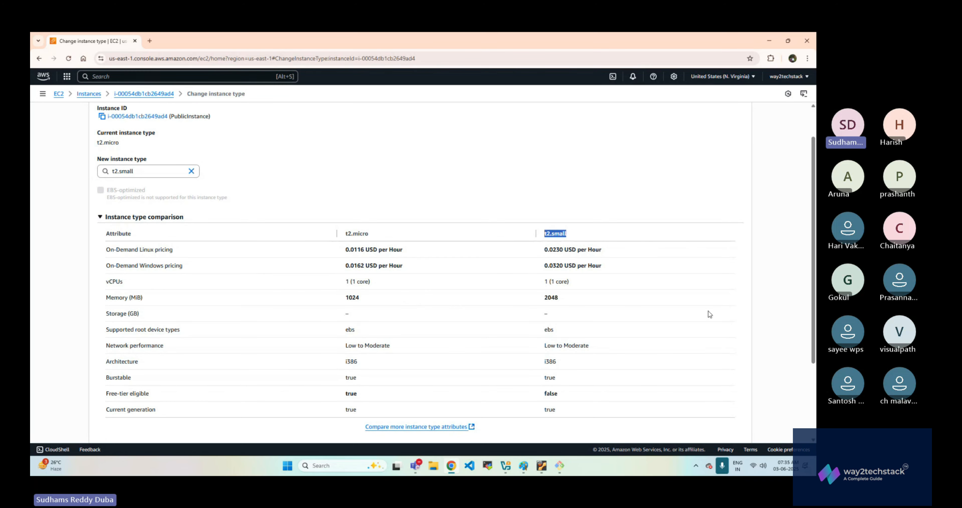
scroll(646, 356, down, 1)
click(641, 293)
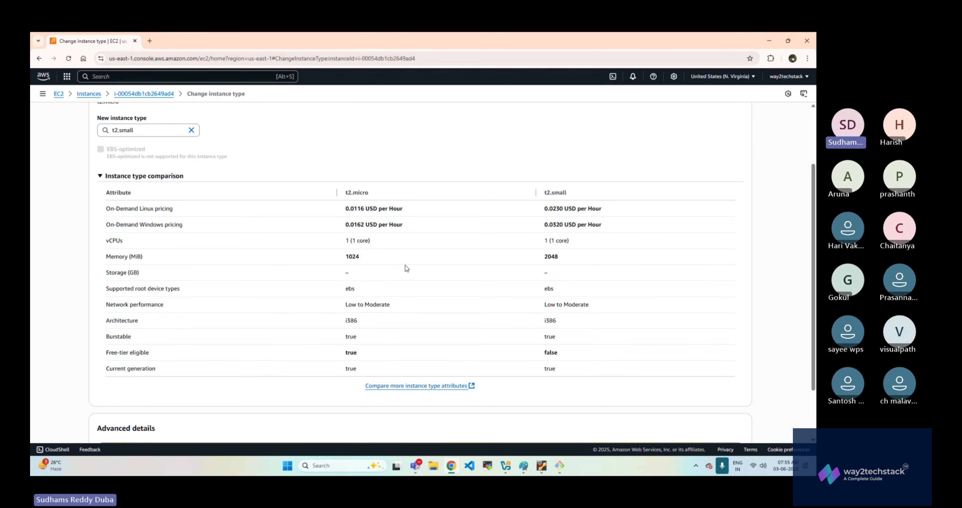
scroll(405, 265, up, 2)
scroll(611, 361, down, 4)
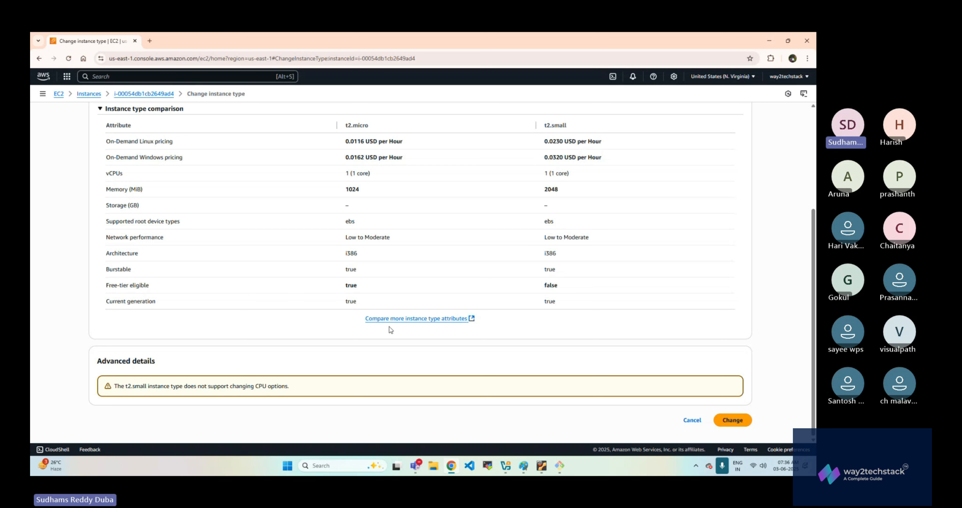
drag(343, 286, 365, 287)
drag(544, 285, 575, 287)
scroll(597, 328, up, 1)
scroll(597, 327, up, 2)
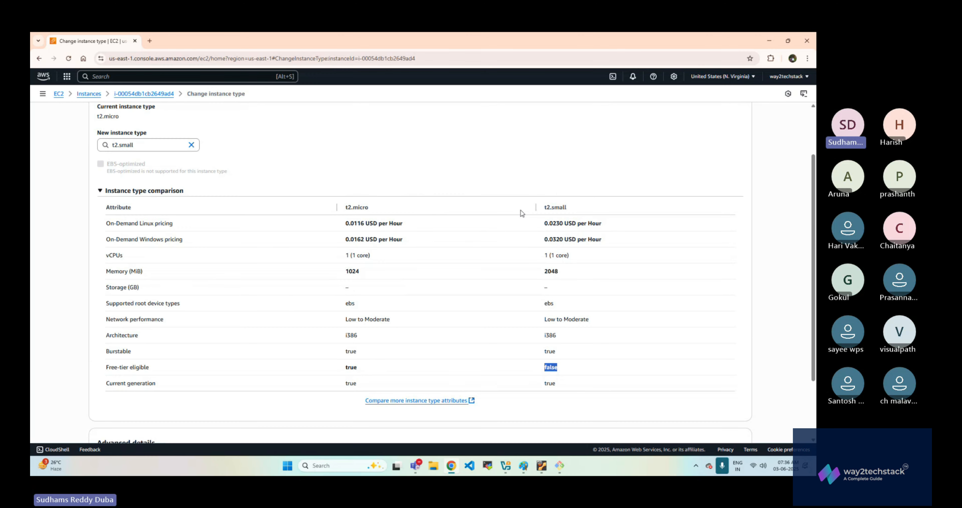
scroll(656, 333, down, 2)
scroll(657, 332, down, 1)
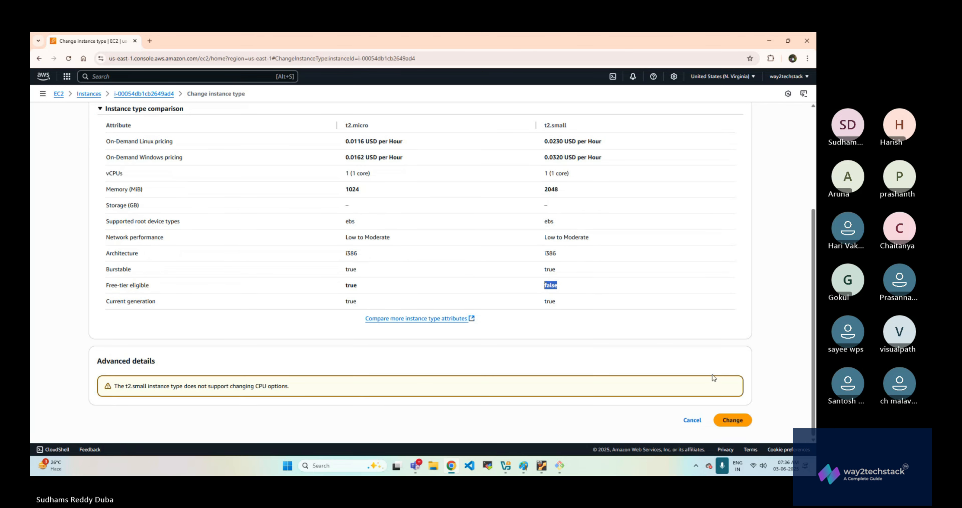
- Apply the instance type change, check the type in the Instances list and dismiss the notification
click(734, 420)
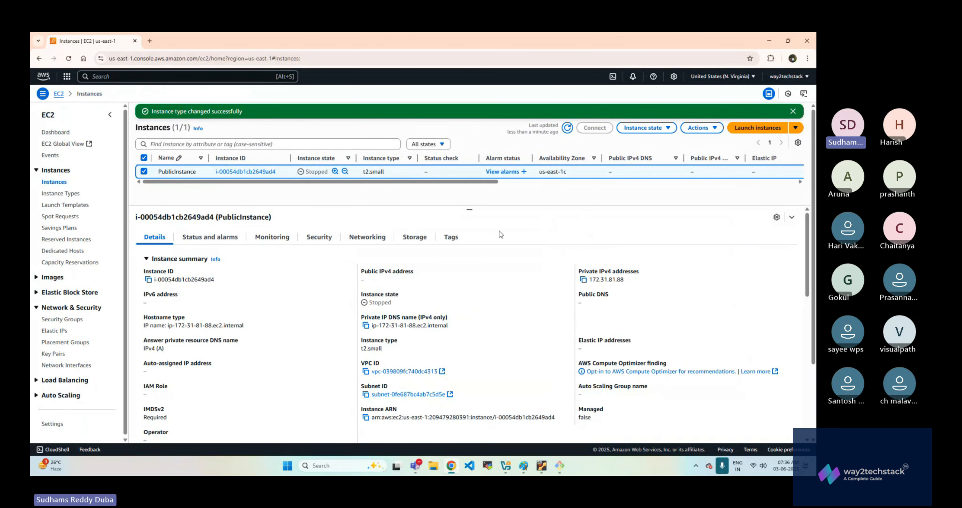
drag(364, 349, 389, 351)
drag(363, 172, 376, 170)
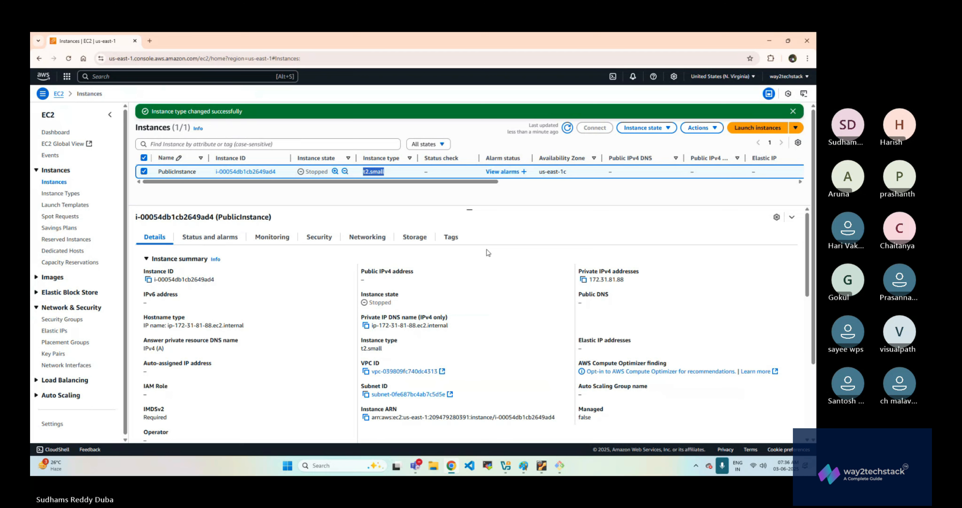
click(804, 114)
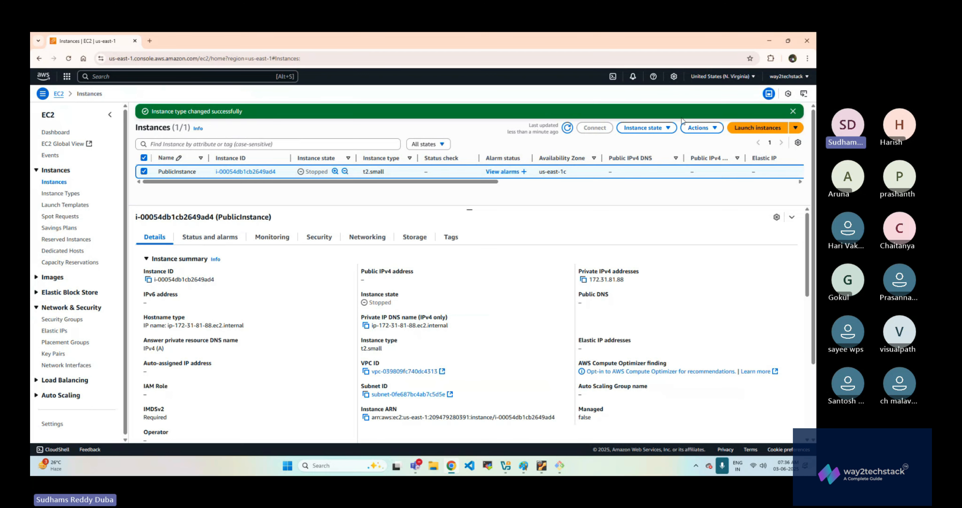
click(793, 111)
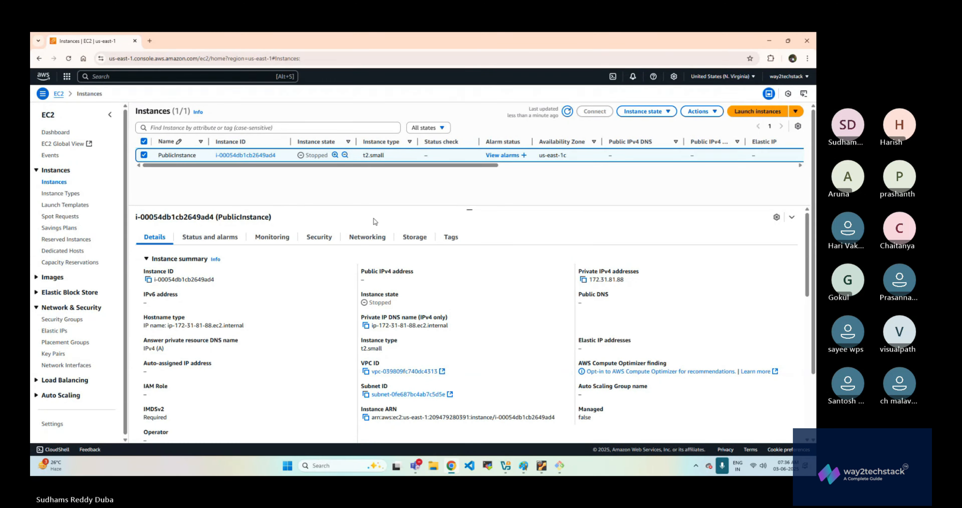
- Check the Public IPv4 address field of the stopped PublicInstance and glance at the open SSH session in Git Bash
double_click(362, 282)
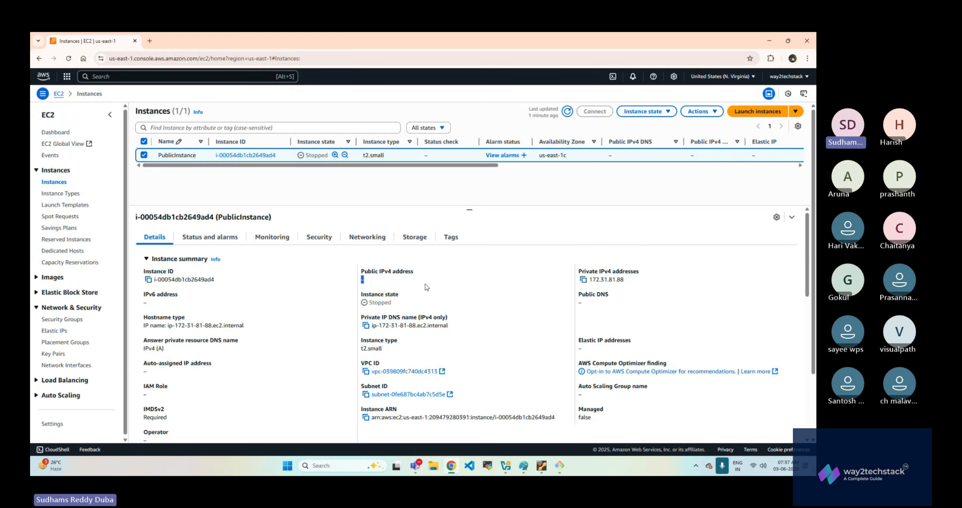
click(559, 465)
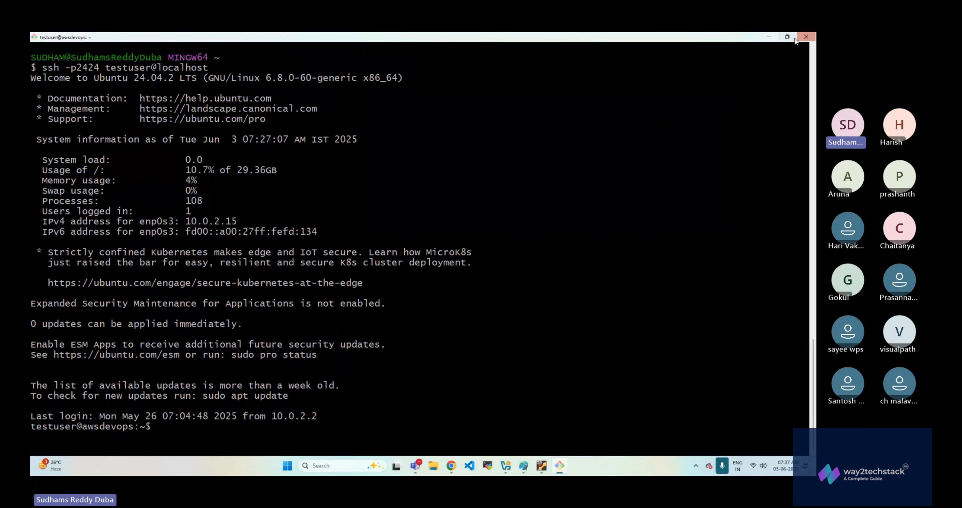
click(769, 36)
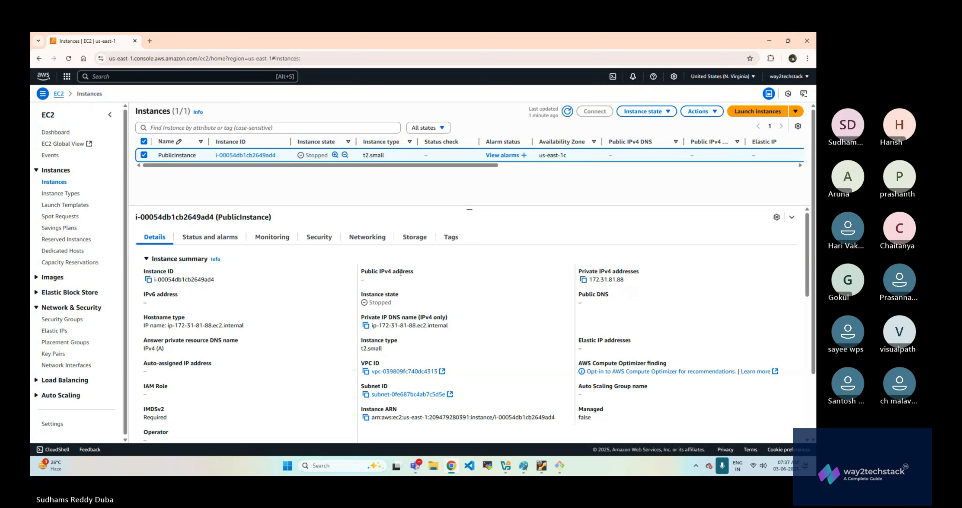
- Start PublicInstance, check its instance state and dismiss the start notification
click(642, 110)
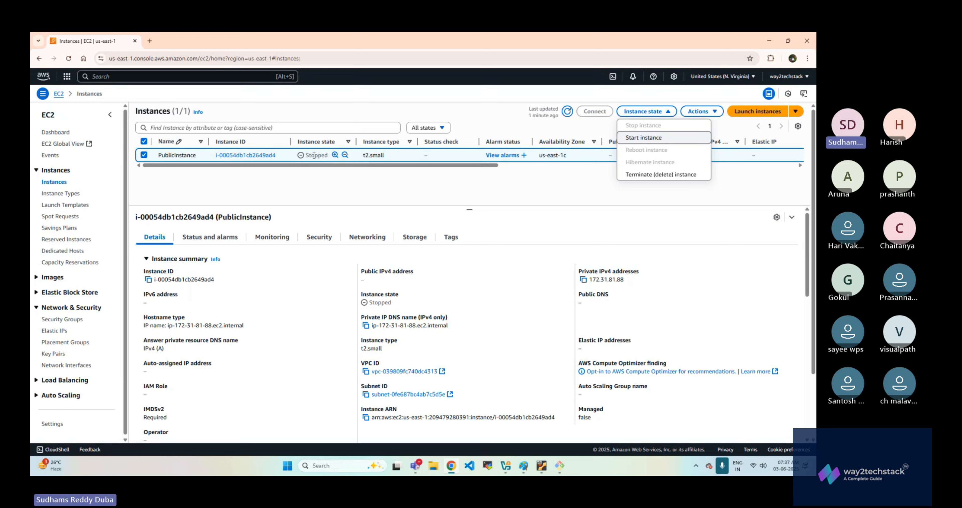
click(633, 139)
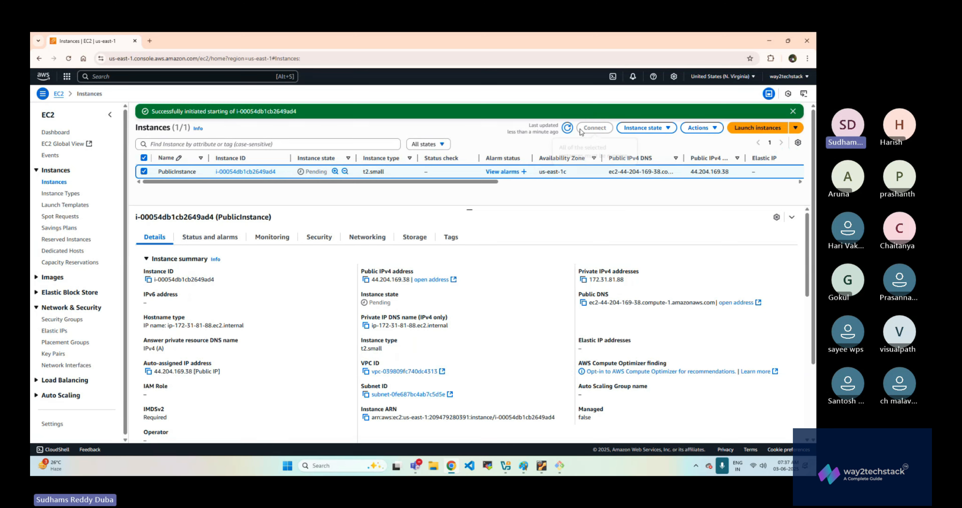
double_click(315, 172)
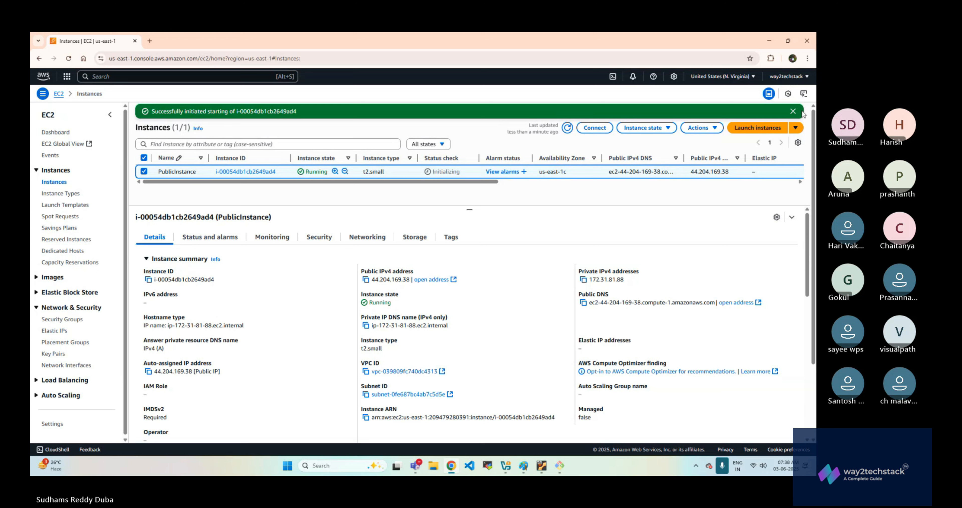
click(793, 111)
- Reboot PublicInstance, then check its instance state and refresh the Instances list
click(648, 111)
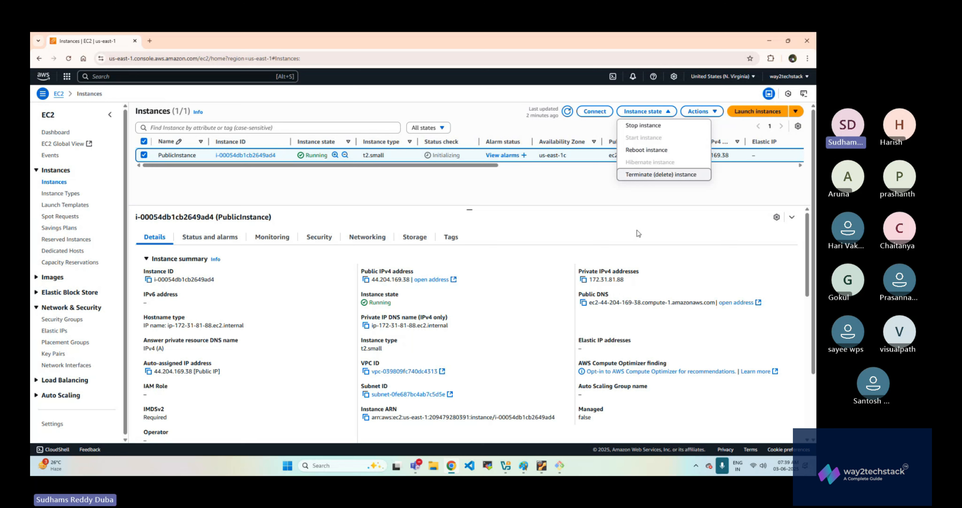
click(650, 153)
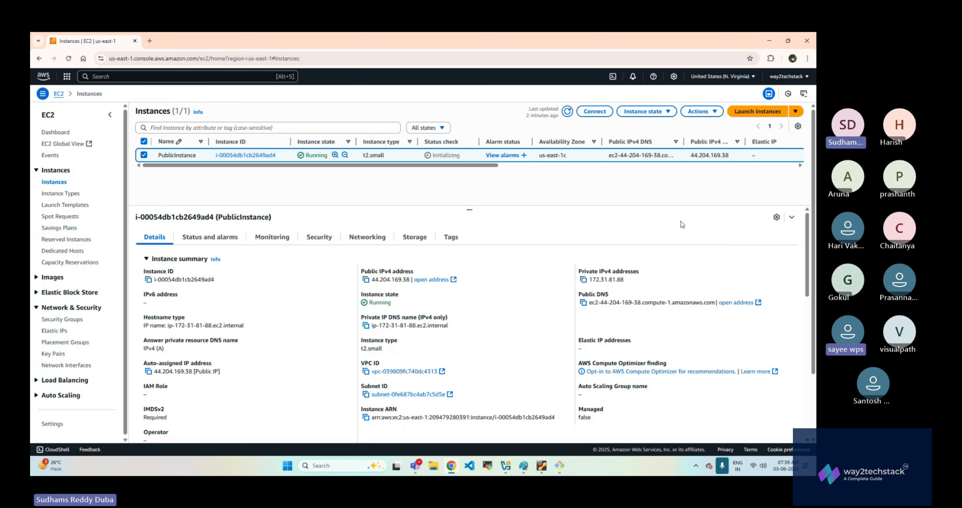
click(615, 299)
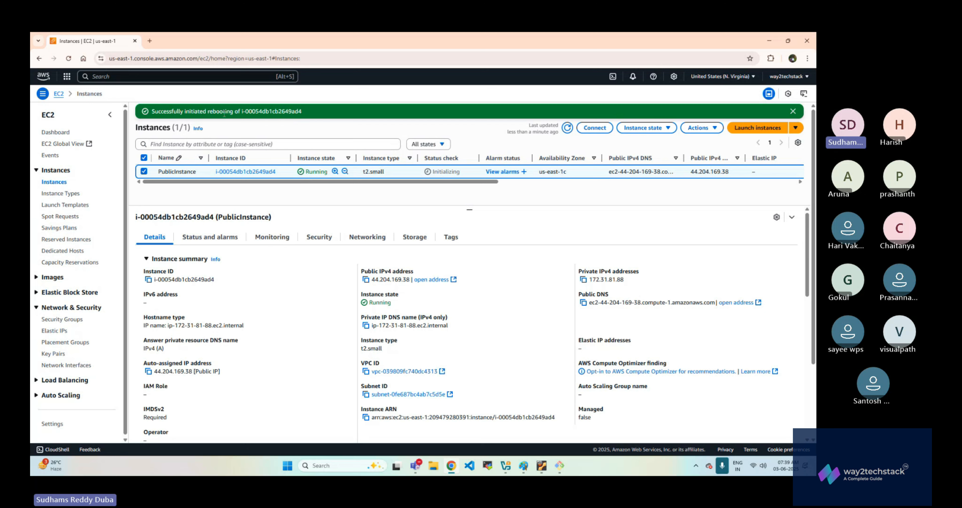
drag(308, 169, 335, 173)
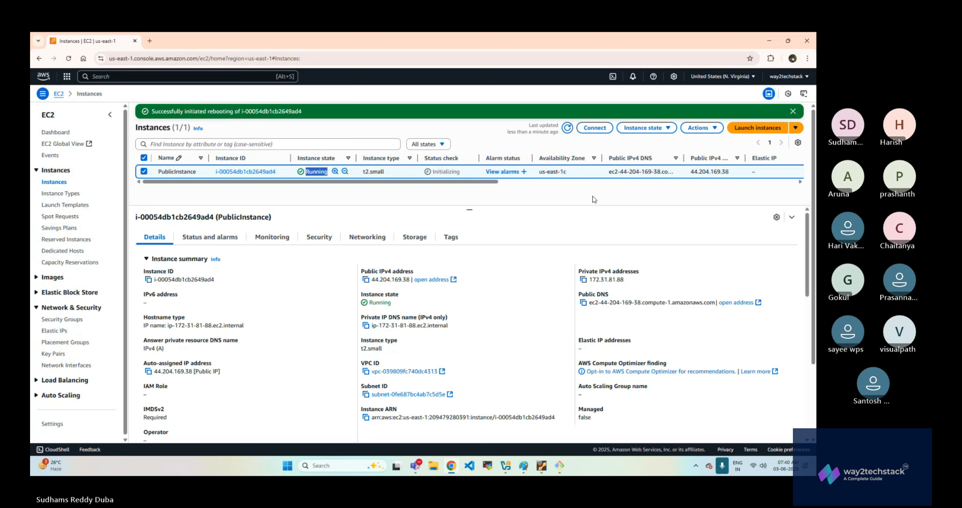
click(567, 128)
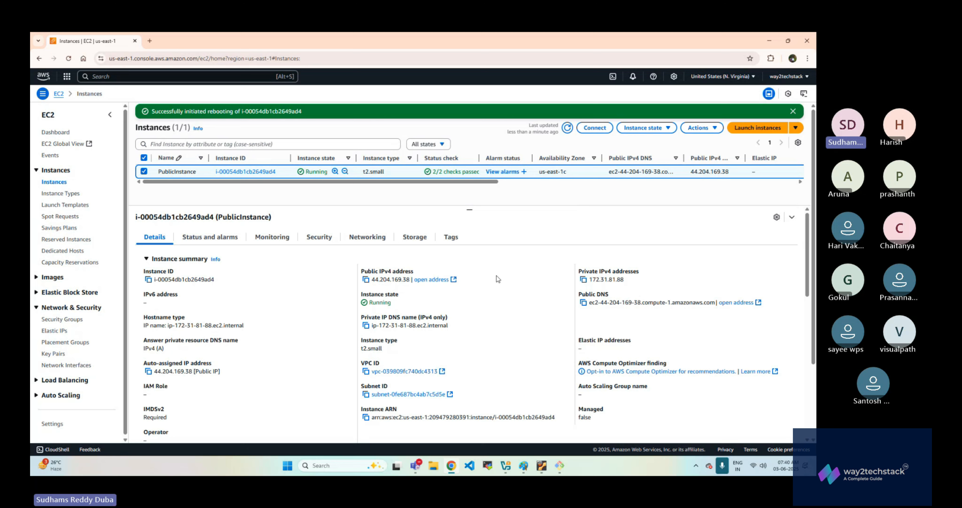
click(567, 128)
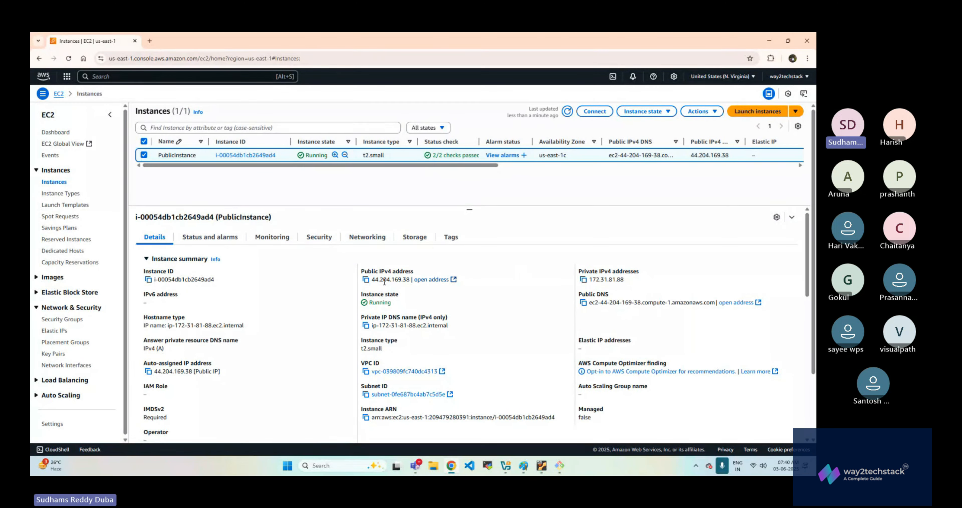
- Copy PublicInstance's public IPv4 address, switch to Git Bash, log out of the testuser SSH session and clear the terminal
click(366, 279)
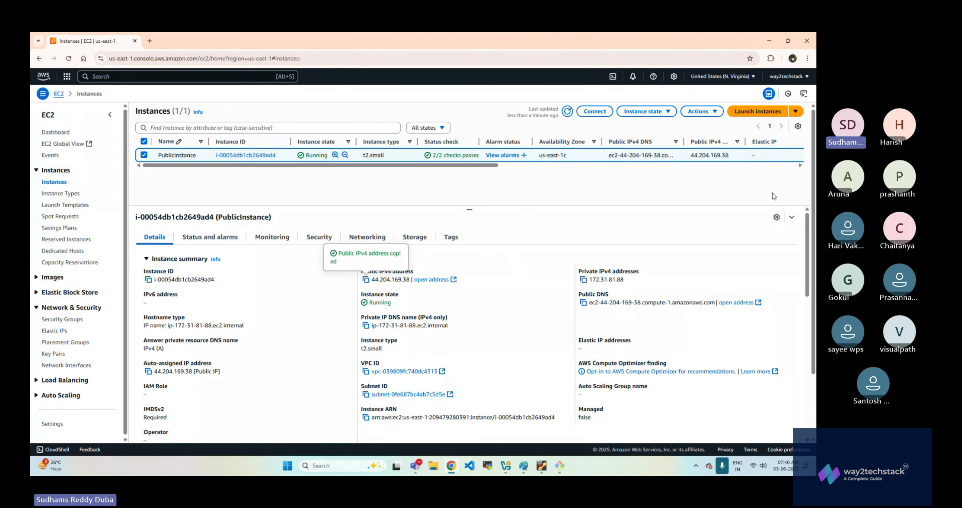
click(560, 465)
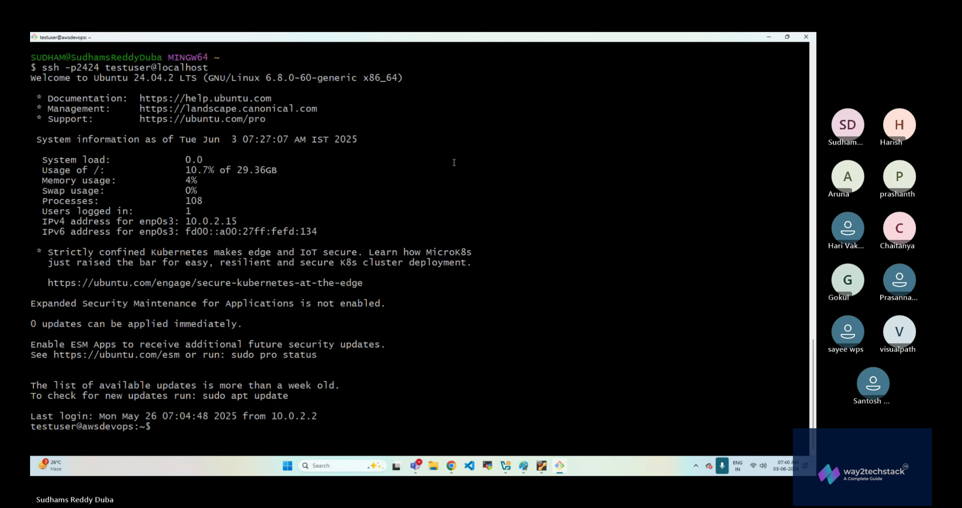
key(ctrl+d)
key(ctrl+l)
- Enter the start of an SSH command that uses Downloads/demokey.pem as the identity file
text(ssh)
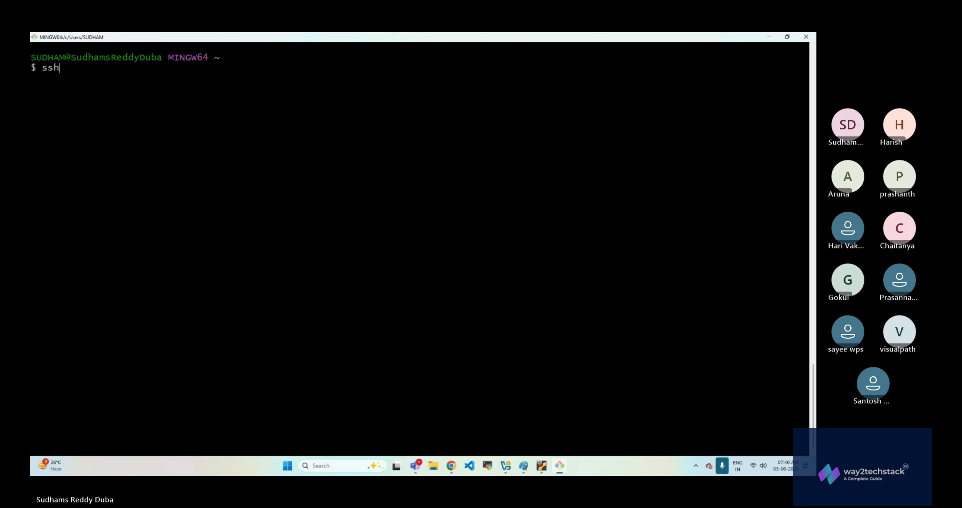
text( -i Downloads/demo)
key(Tab)
key(Tab)
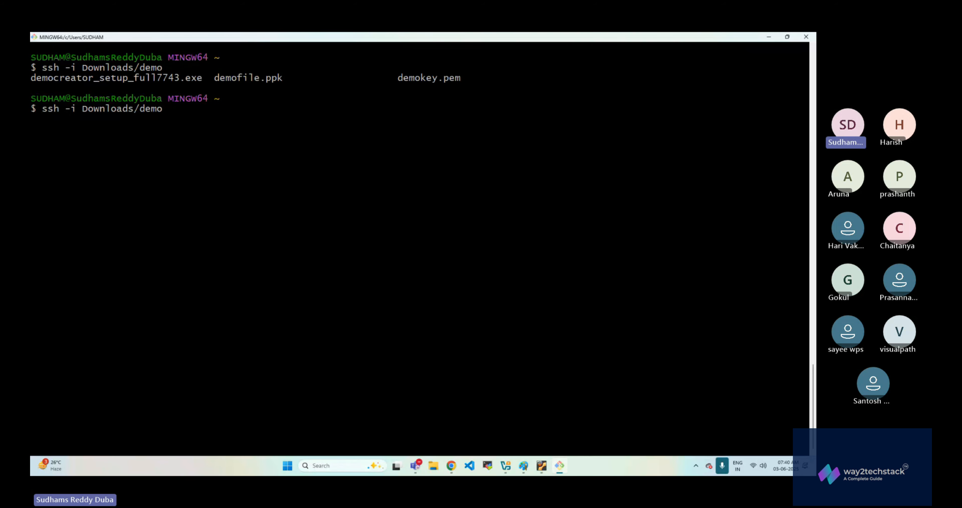
text(k)
key(Tab)
- Complete the SSH command with ubuntu@ and the copied address 44.204.169.38, run it and accept the host key with yes
text(un)
key(BackSpace)
text(buntu@)
right_click(354, 113)
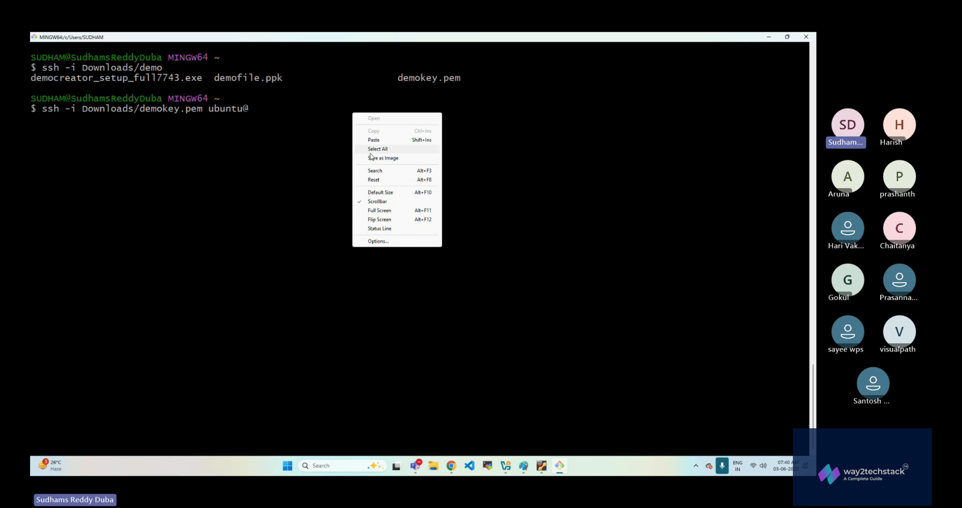
click(373, 139)
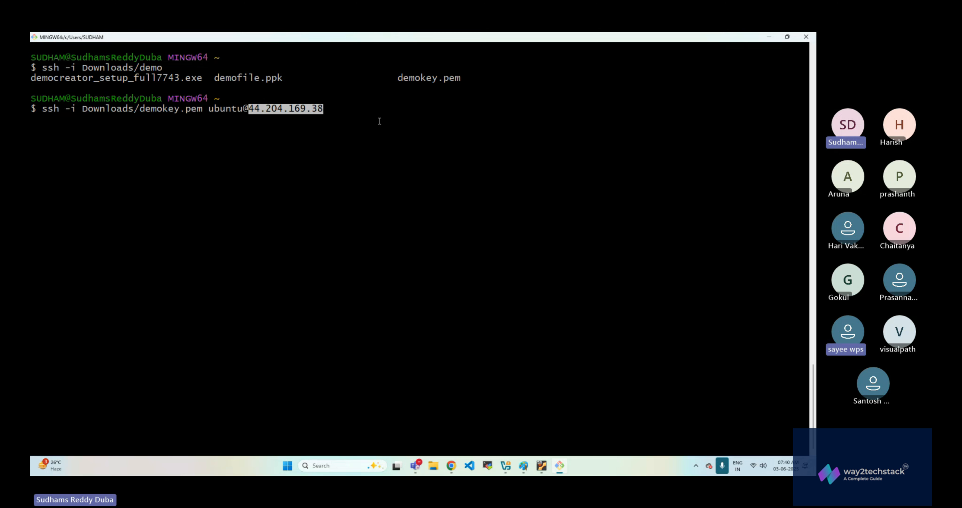
key(Return)
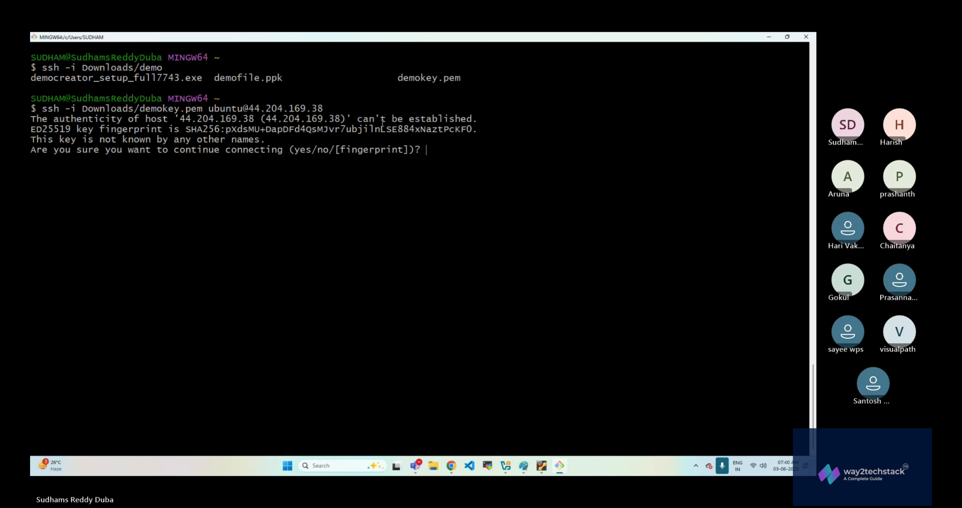
text(yes)
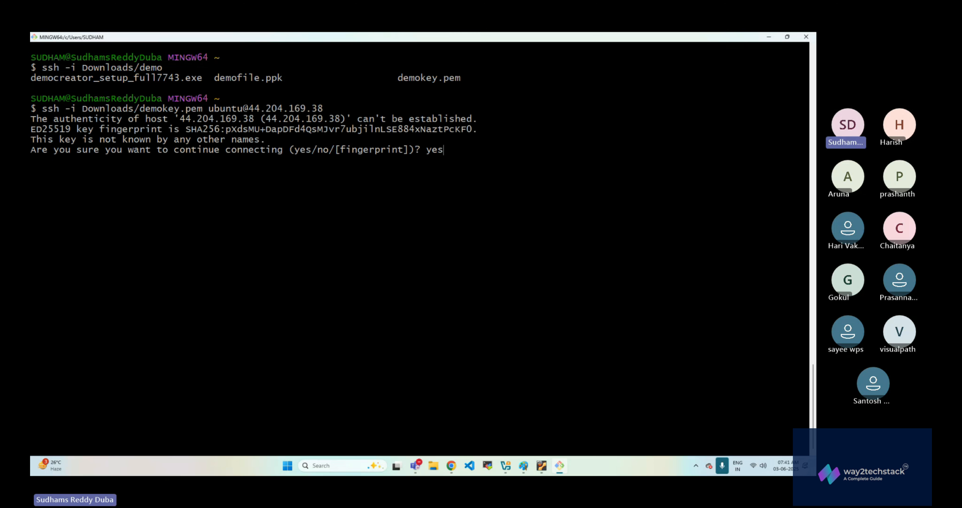
key(Return)
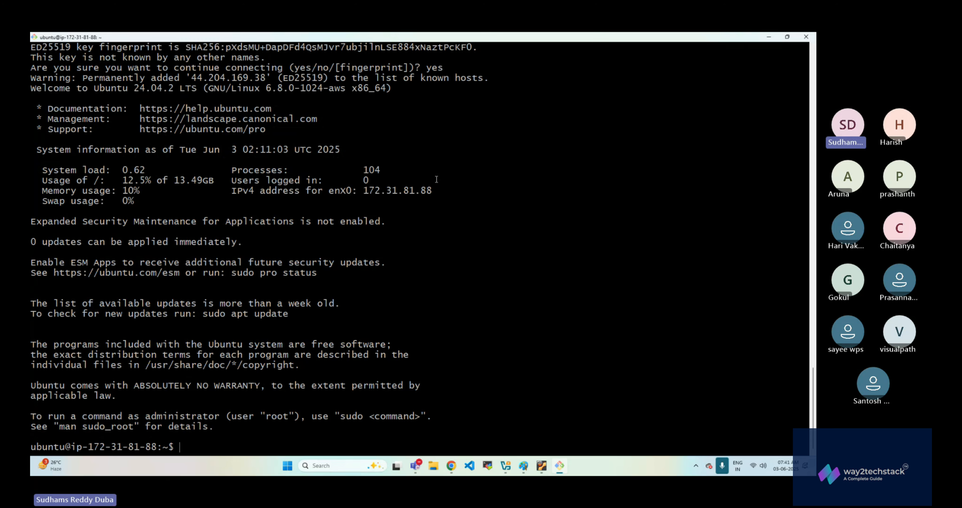
- Run uptime on the EC2 instance, clear the terminal and run uptime again to examine how long it has been up
key(alt+Tab)
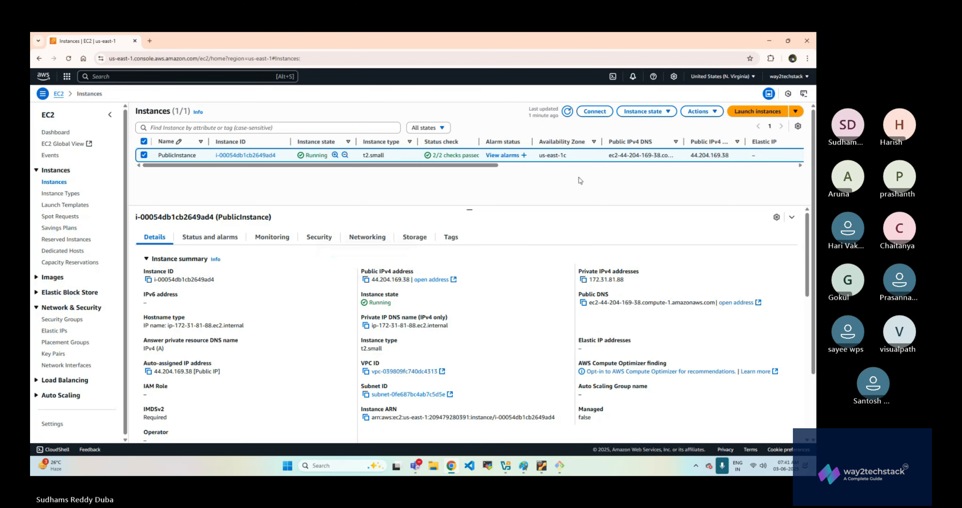
key(alt+Tab)
text(uptime)
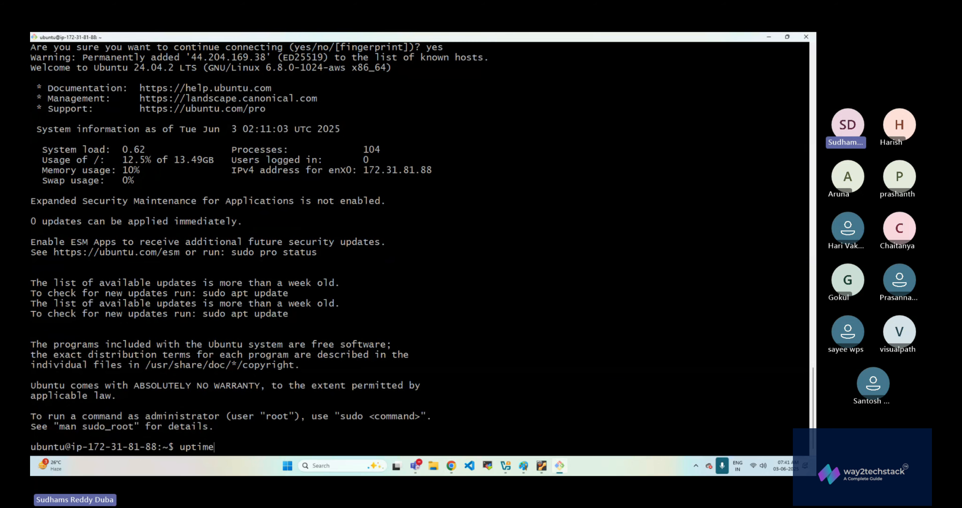
key(Return)
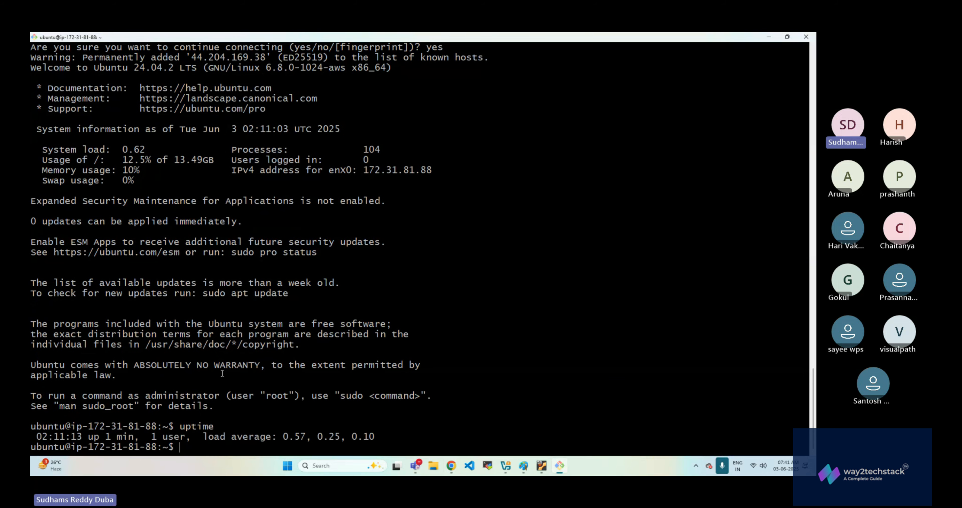
drag(88, 436, 133, 436)
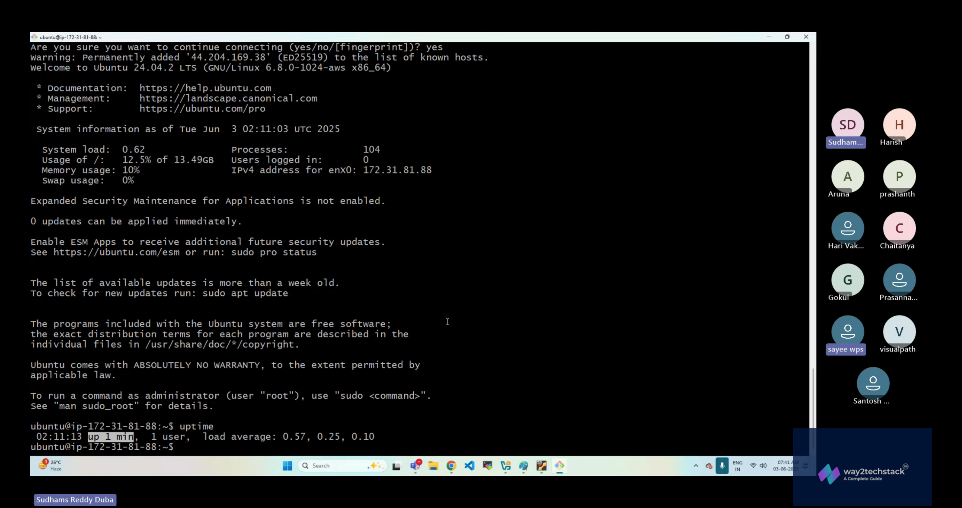
key(ctrl+l)
key(Up)
key(Return)
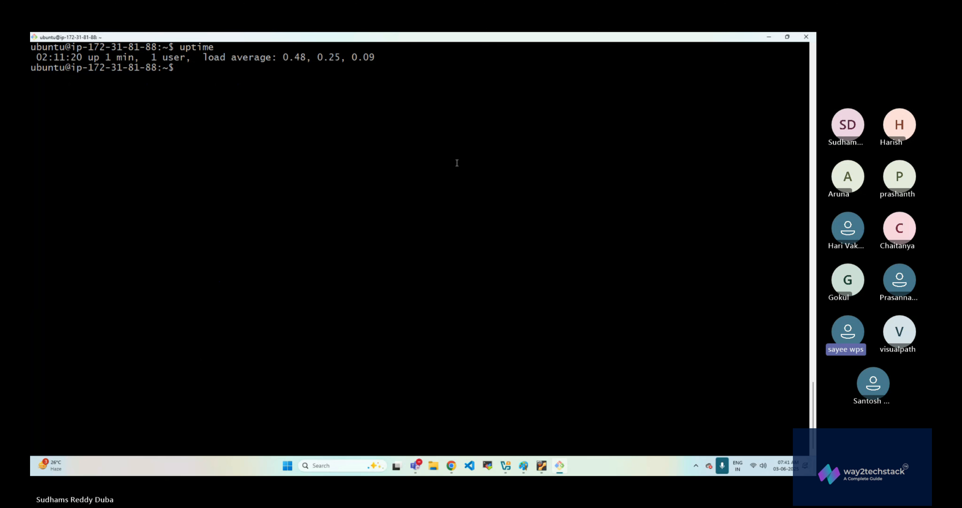
- Switch to the EC2 console and examine the private and public IPv4 addresses in PublicInstance's summary
key(alt+Tab)
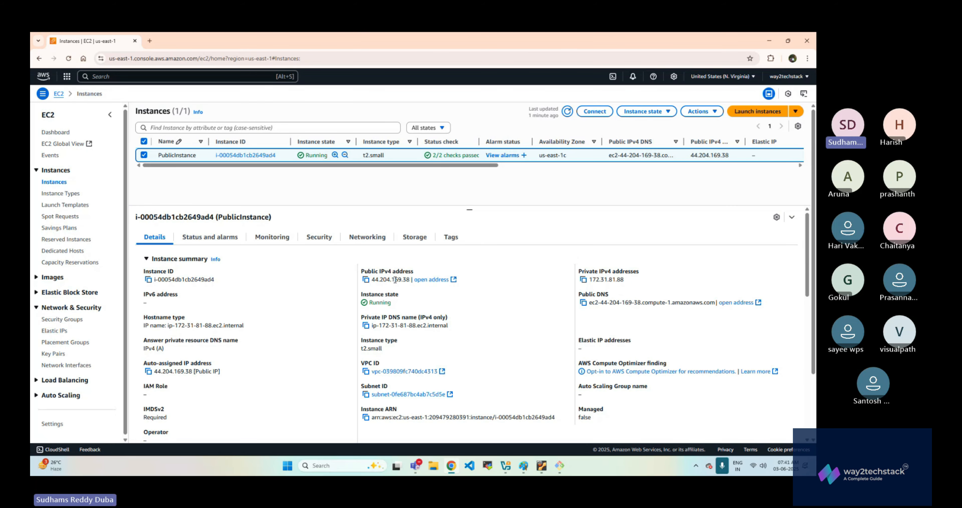
drag(589, 279, 624, 285)
click(179, 259)
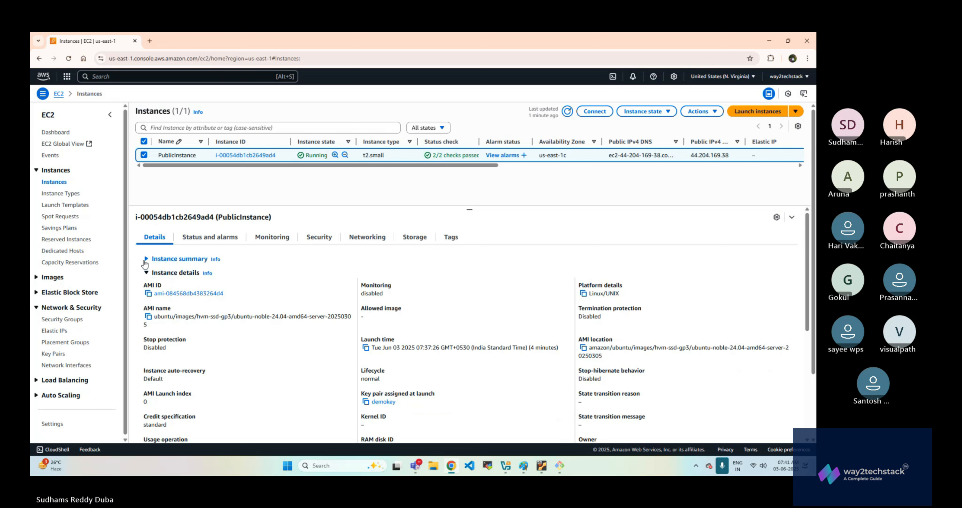
click(145, 259)
double_click(393, 279)
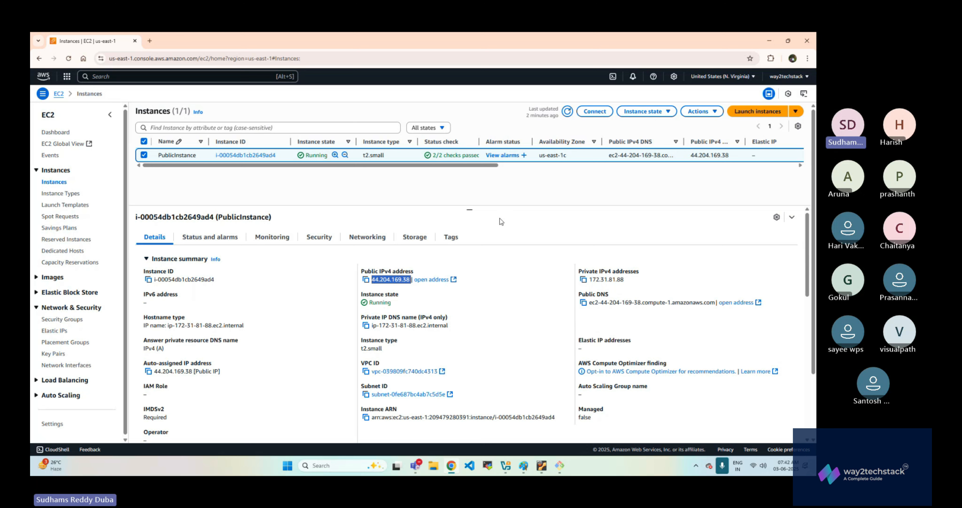
click(377, 282)
drag(375, 279, 408, 279)
drag(372, 280, 411, 279)
click(592, 220)
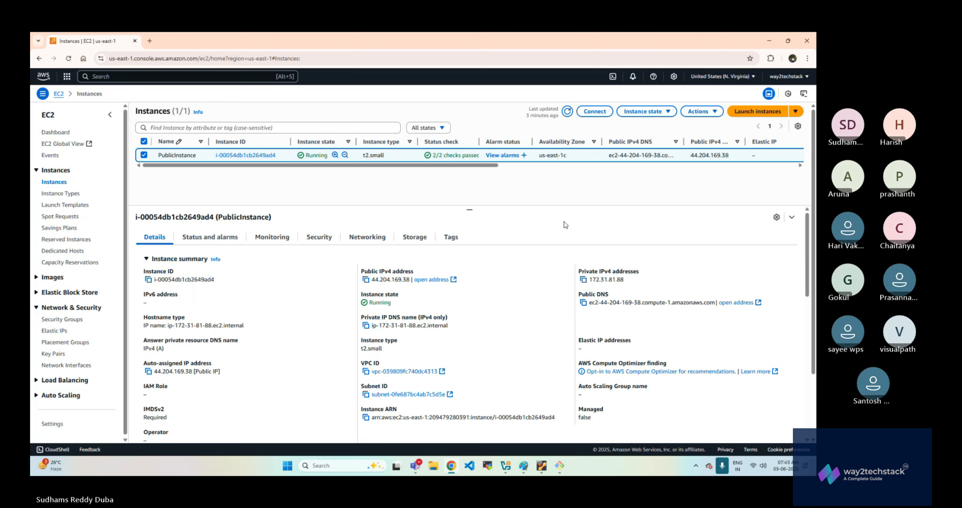
- Look through PublicInstance's remaining details and return to its public IPv4 address
scroll(585, 290, down, 10)
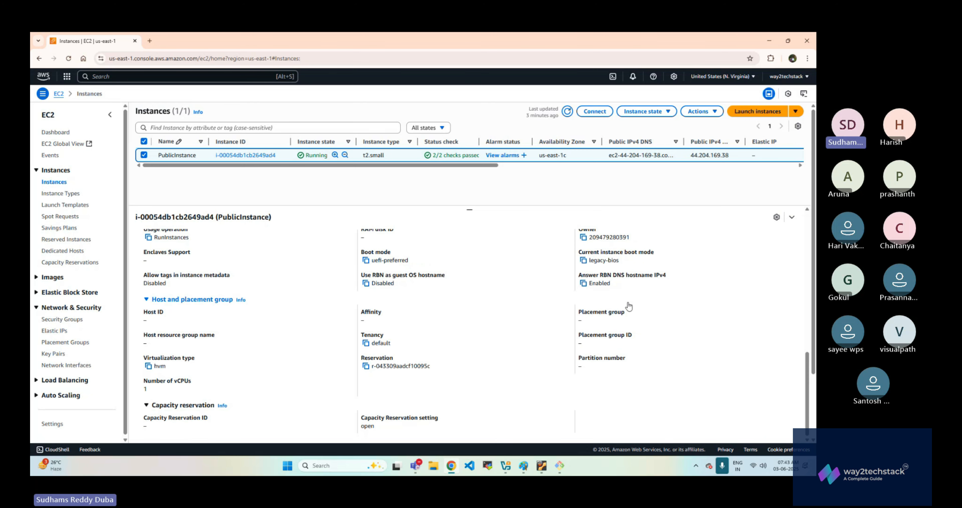
scroll(553, 325, up, 8)
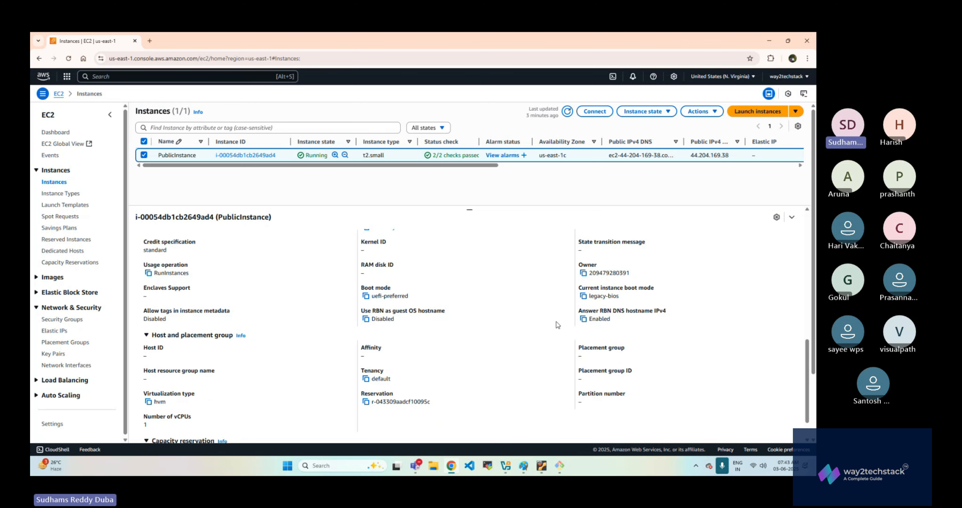
scroll(556, 325, up, 4)
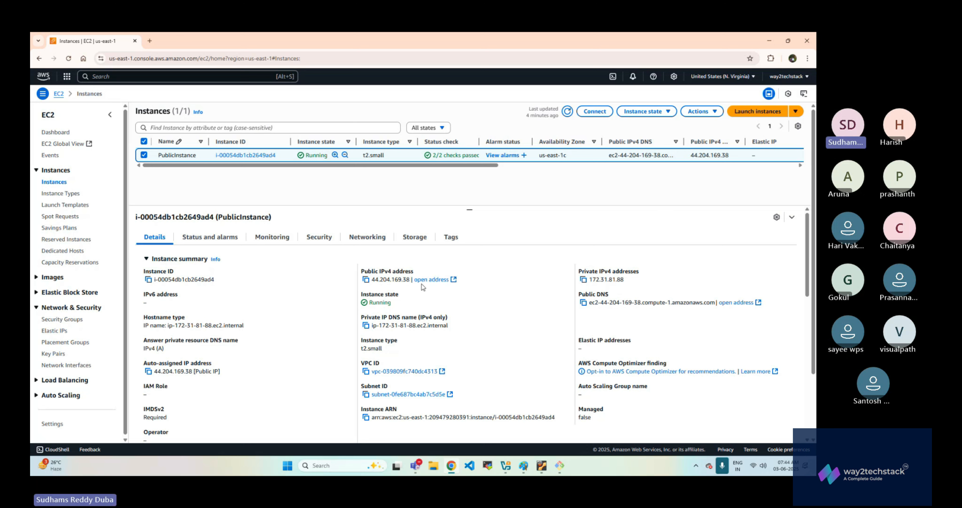
drag(372, 279, 412, 279)
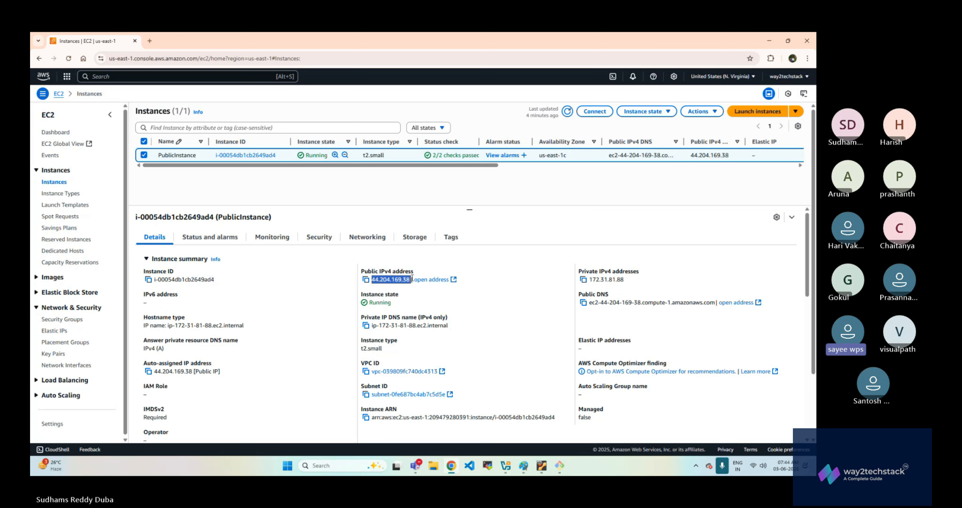
click(584, 237)
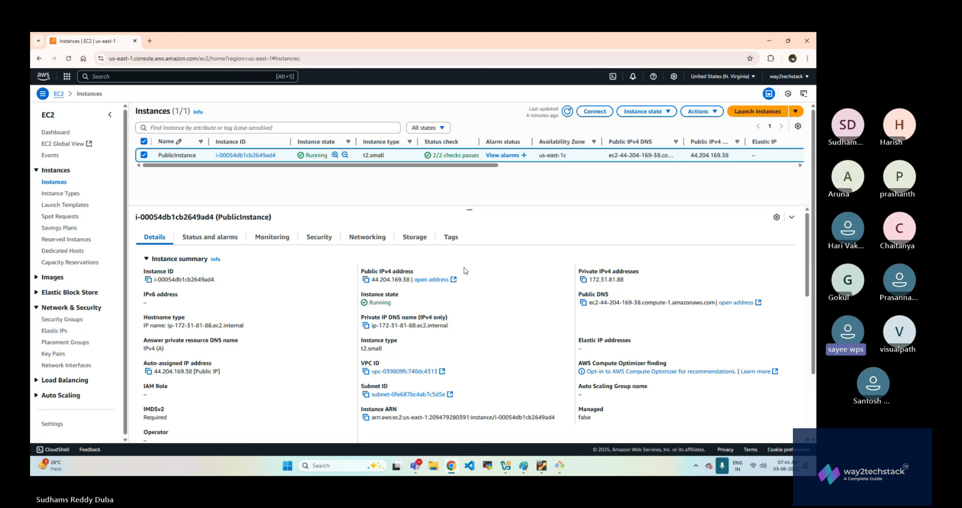
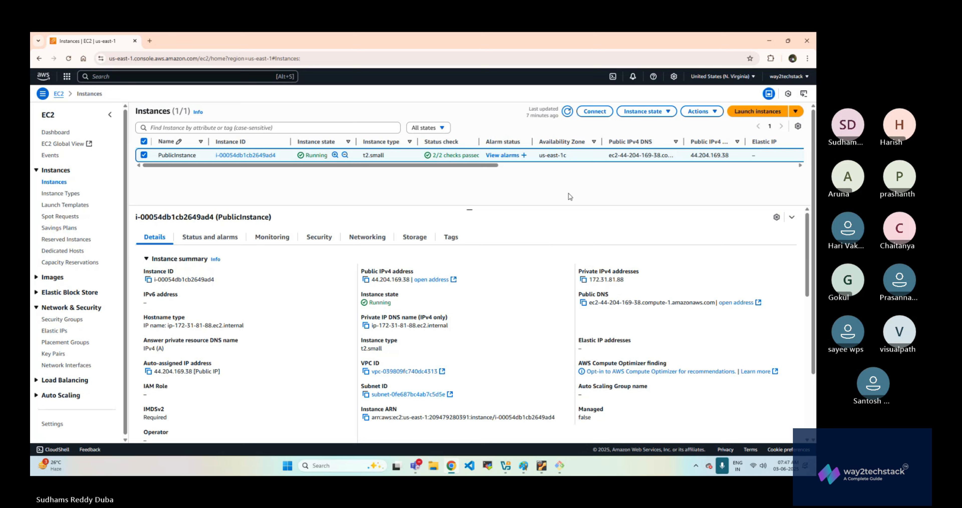
- Switch to the instance's SSH terminal, ping google.com to test its internet connectivity and stop the ping after a few replies
click(560, 466)
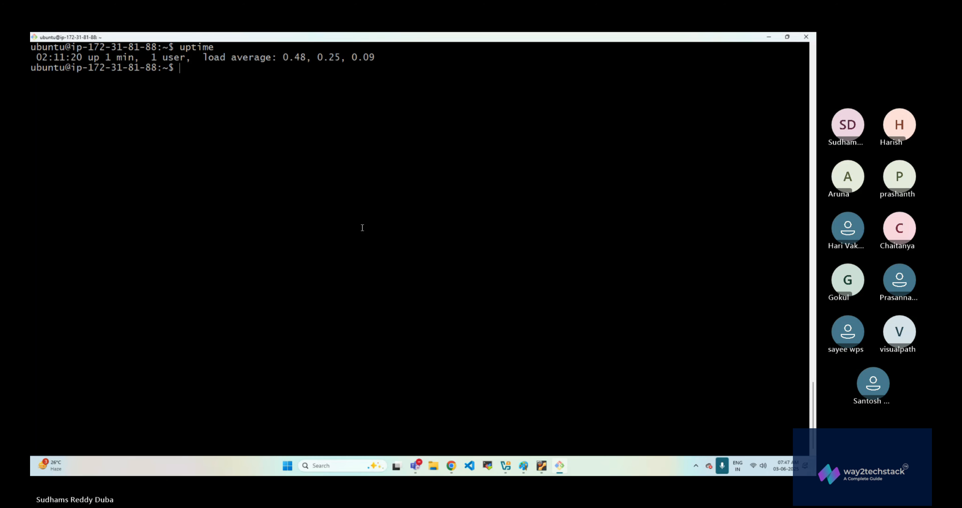
key(alt+Tab)
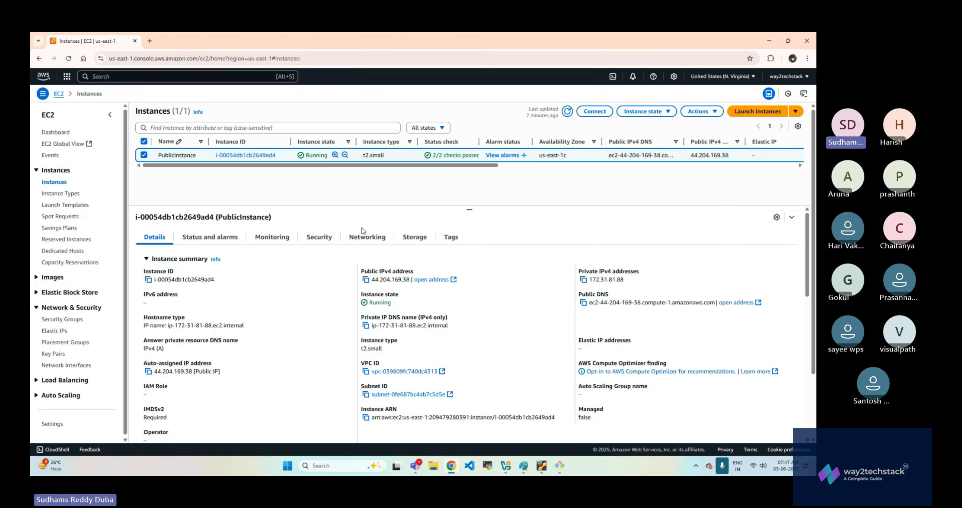
key(alt+Tab)
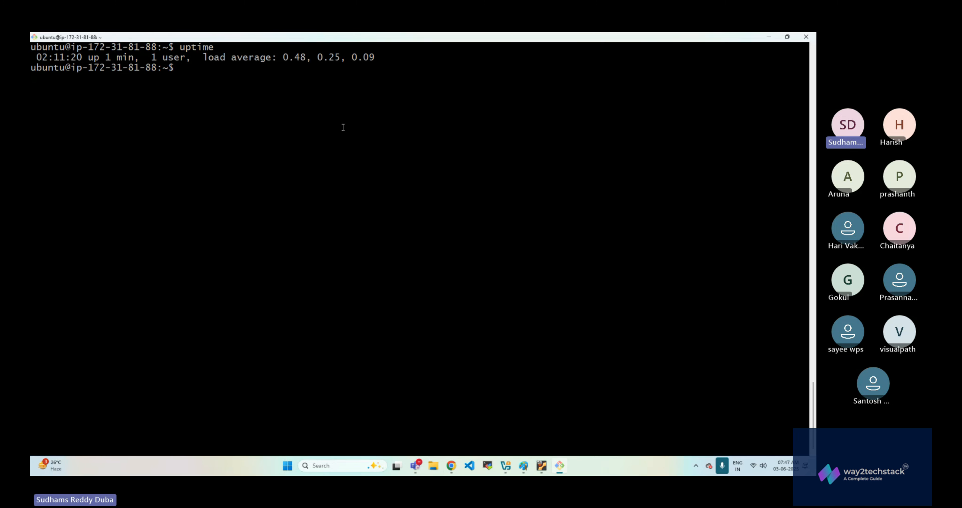
text(ping google.com)
key(Return)
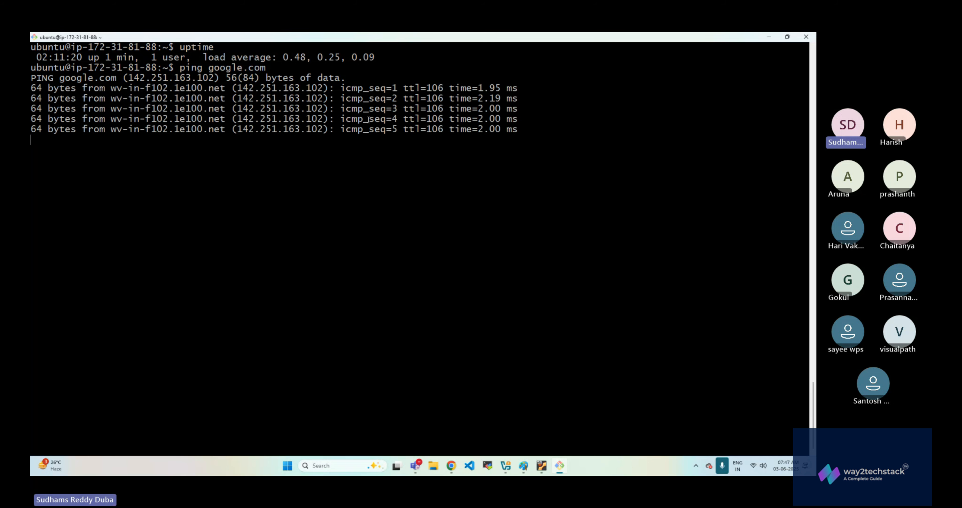
key(ctrl+c)
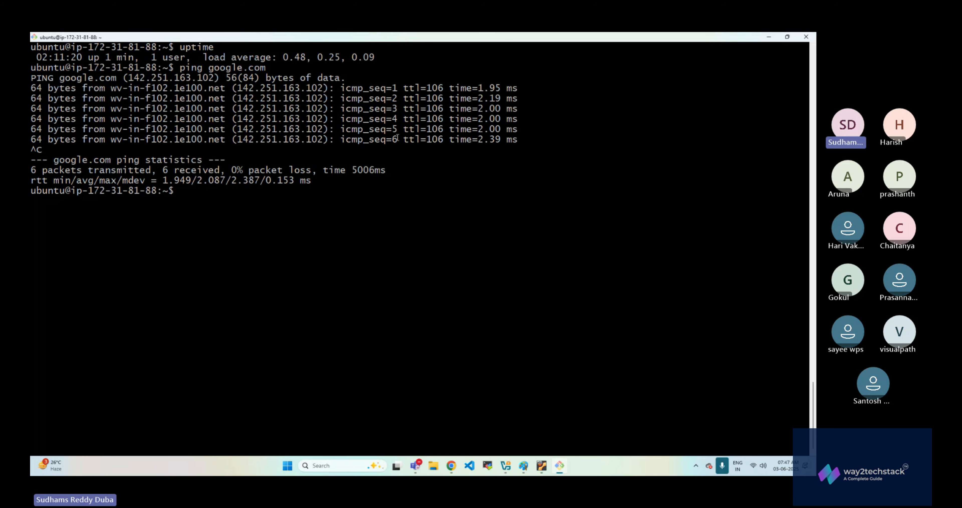
- Log out of the EC2 instance's SSH session to return to the local shell
key(alt+Tab)
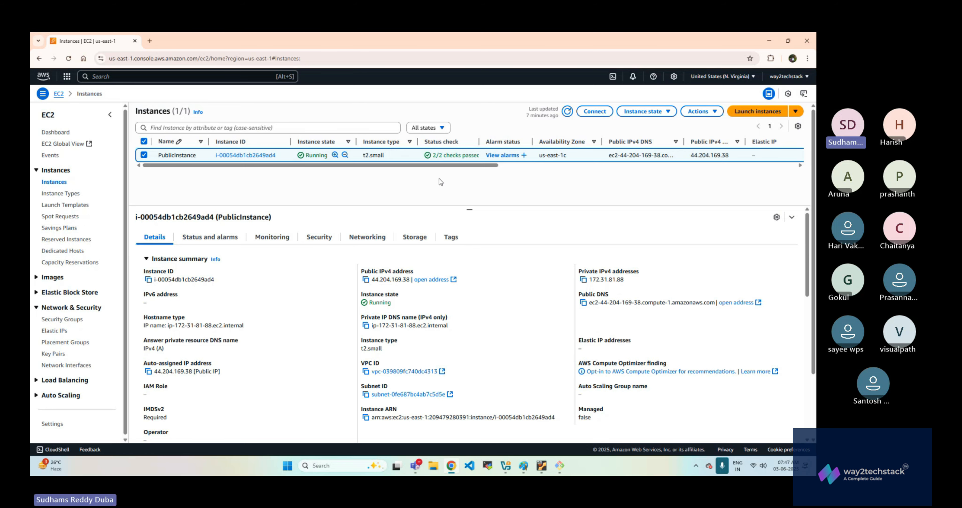
key(alt+Tab)
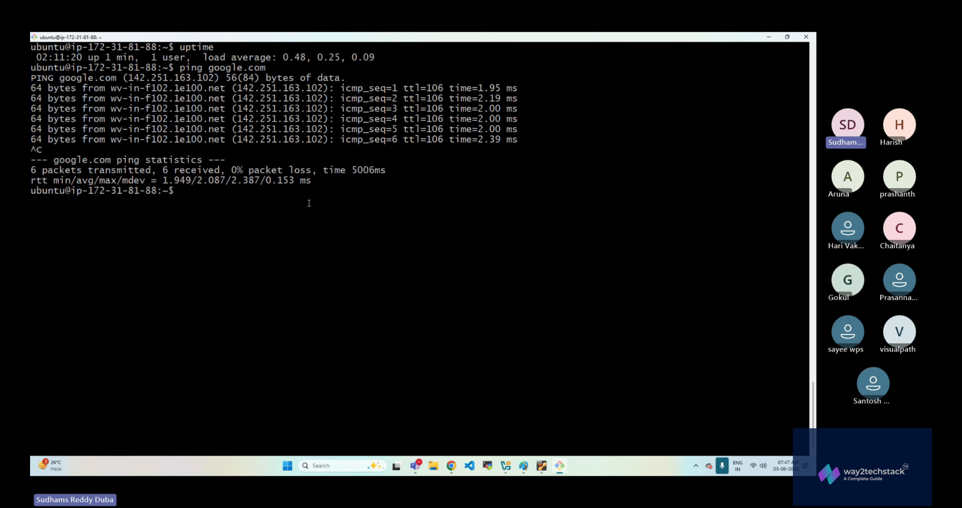
key(ctrl+d)
- Try to remove demokey.pem from the current local directory with rm
text(rm )
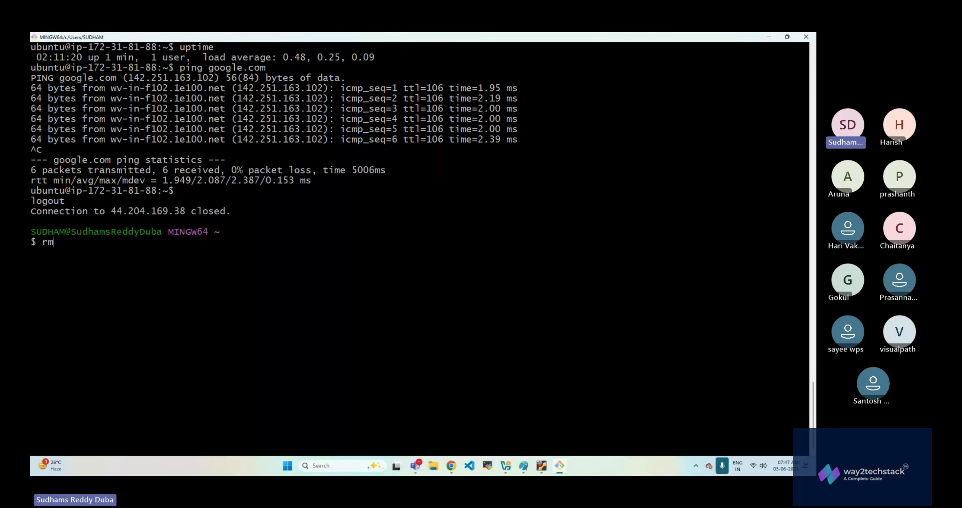
text(-rfd)
key(BackSpace)
text(demok)
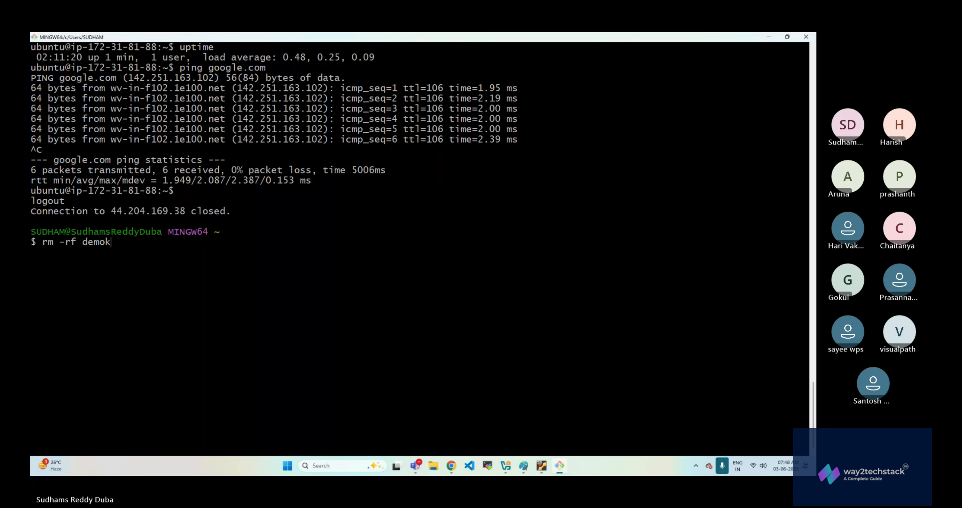
key(BackSpace)
key(BackSpace)
key(BackSpace)
key(BackSpace)
key(BackSpace)
key(BackSpace)
key(BackSpace)
key(BackSpace)
key(BackSpace)
key(BackSpace)
text(rm demokey.pem)
key(Return)
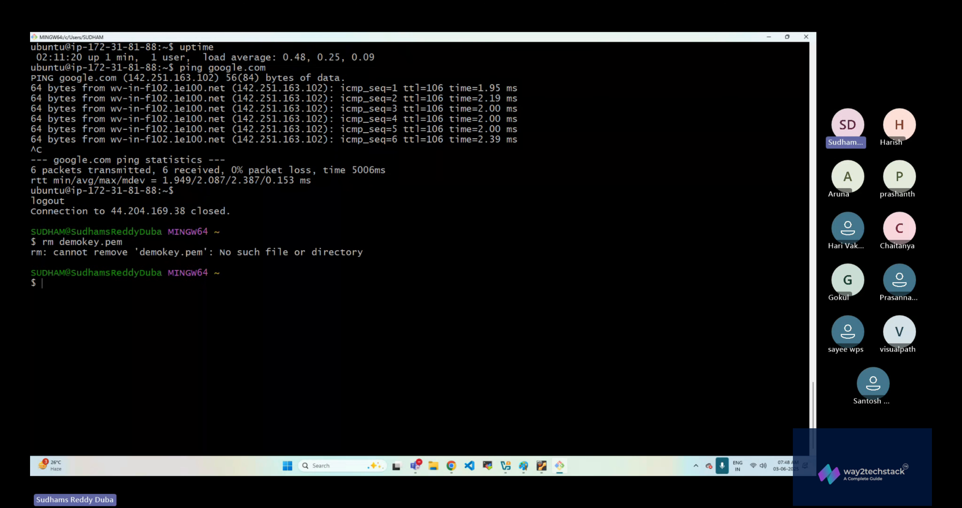
- Print the working directory and force-remove Downloads/demokey.pem with rm -rf
text(pwd)
key(Return)
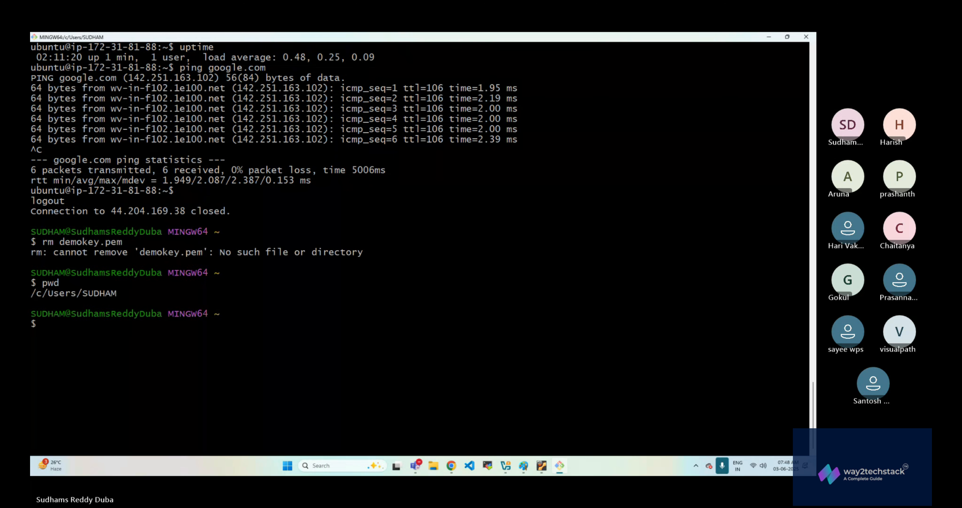
text(r)
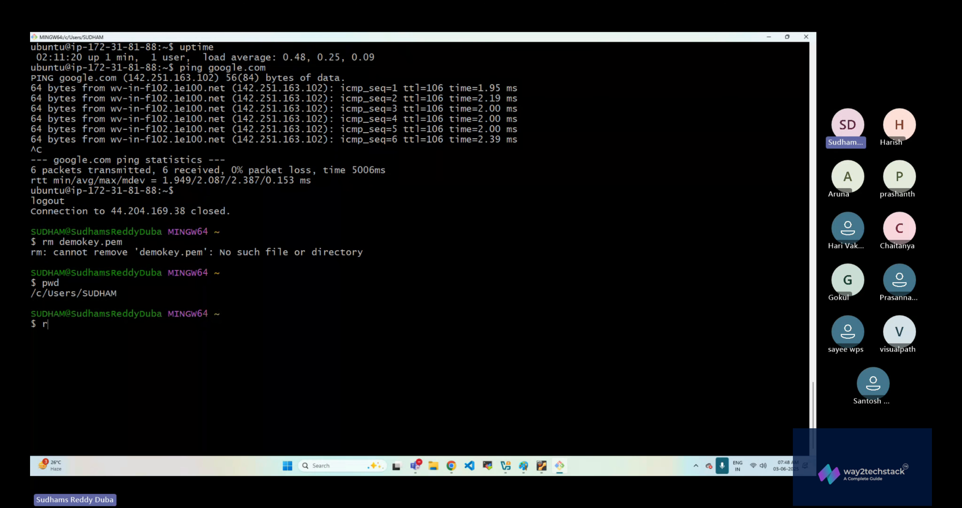
text(m -rd)
key(BackSpace)
key(BackSpace)
text(f Dow)
key(Tab)
text(demo)
key(Tab)
key(Return)
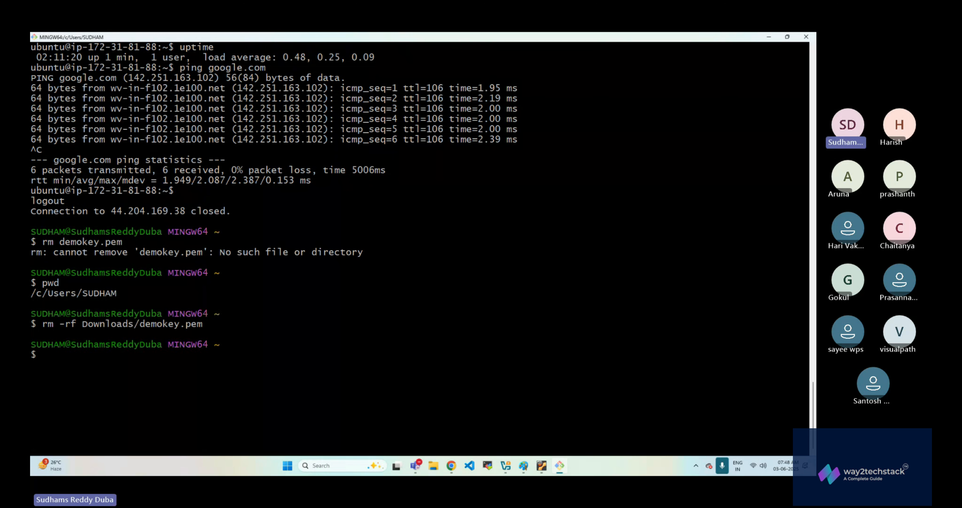
key(Up)
key(Up)
key(Up)
key(Up)
key(Return)
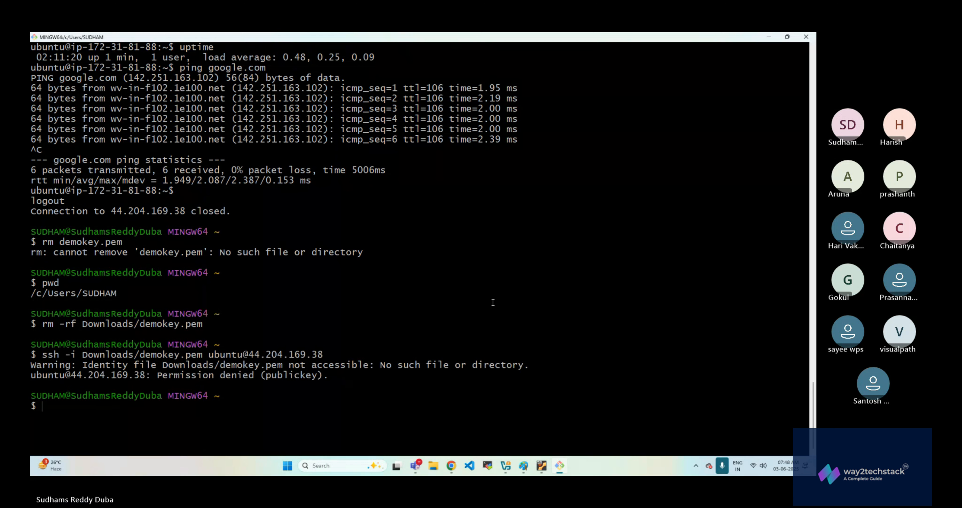
- Switch to the EC2 console, examine PublicInstance's inbound and outbound security rules and return to its details
key(alt+Tab)
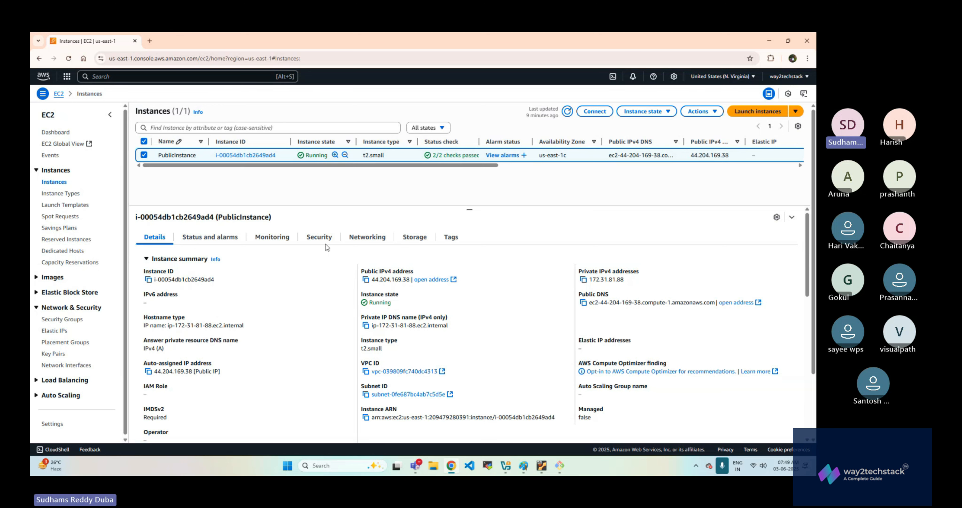
click(321, 239)
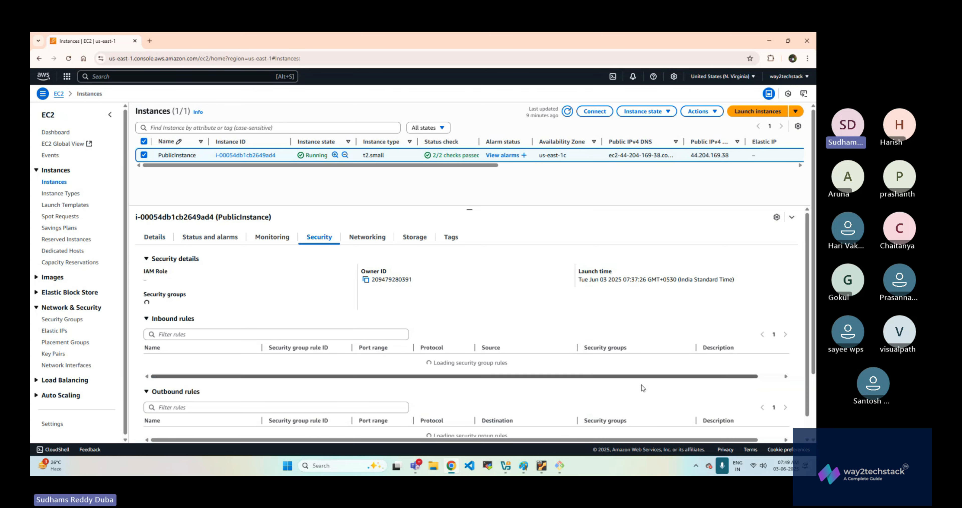
scroll(534, 367, down, 1)
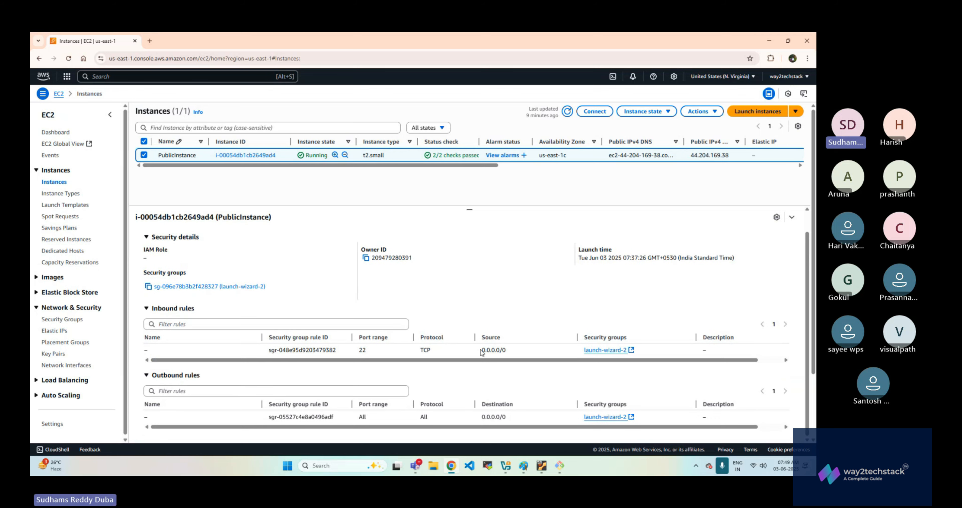
scroll(449, 342, up, 1)
click(154, 237)
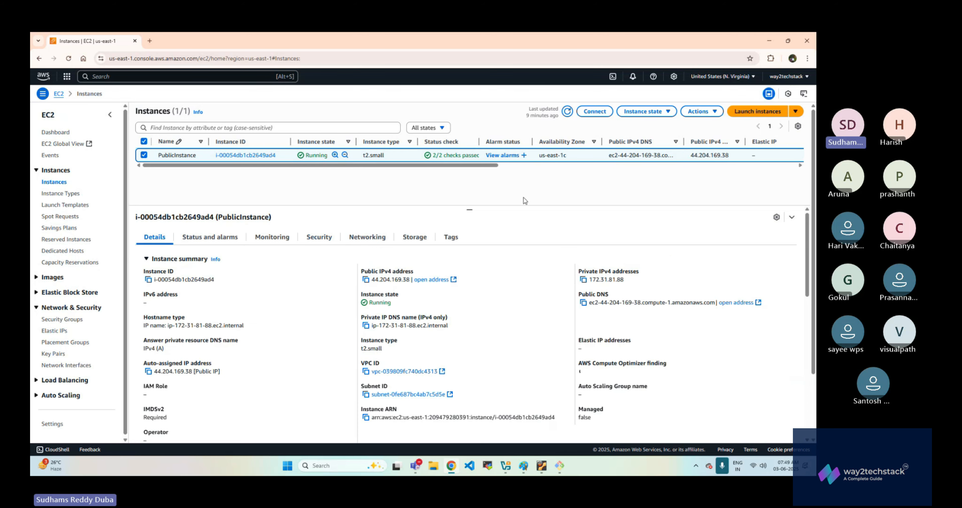
- Connect to PublicInstance through EC2 Instance Connect using its public IP and the username ubuntu, and try the shell prompt
click(595, 112)
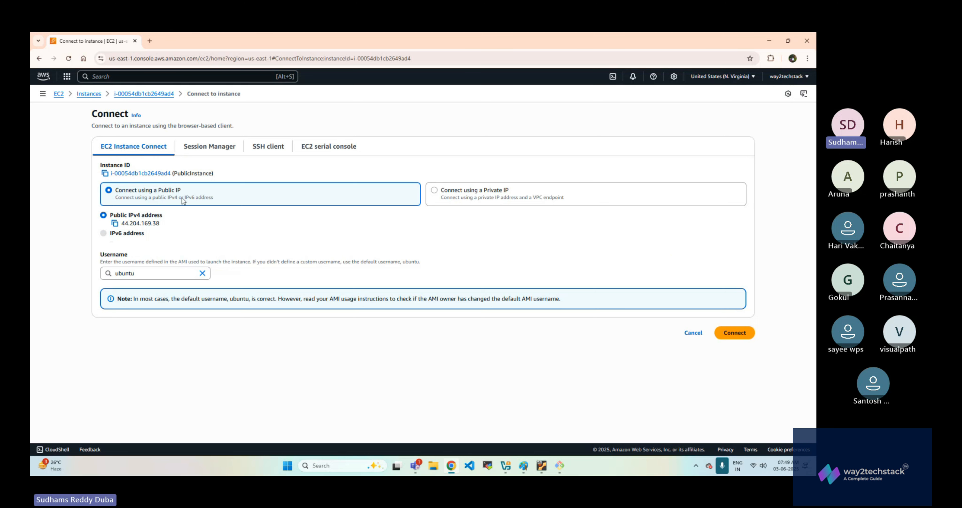
click(735, 333)
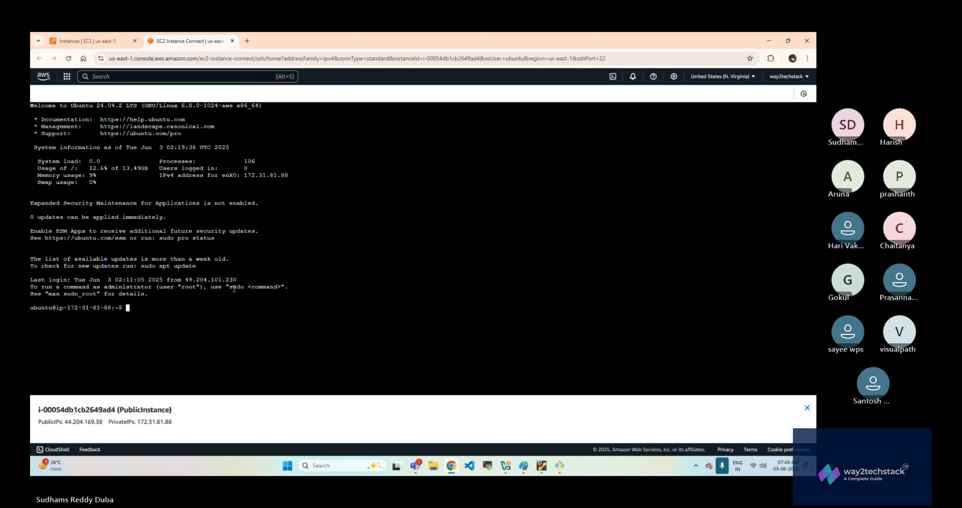
key(Return)
key(Return)
key(Return)
key(Return)
key(Return)
key(Return)
key(Return)
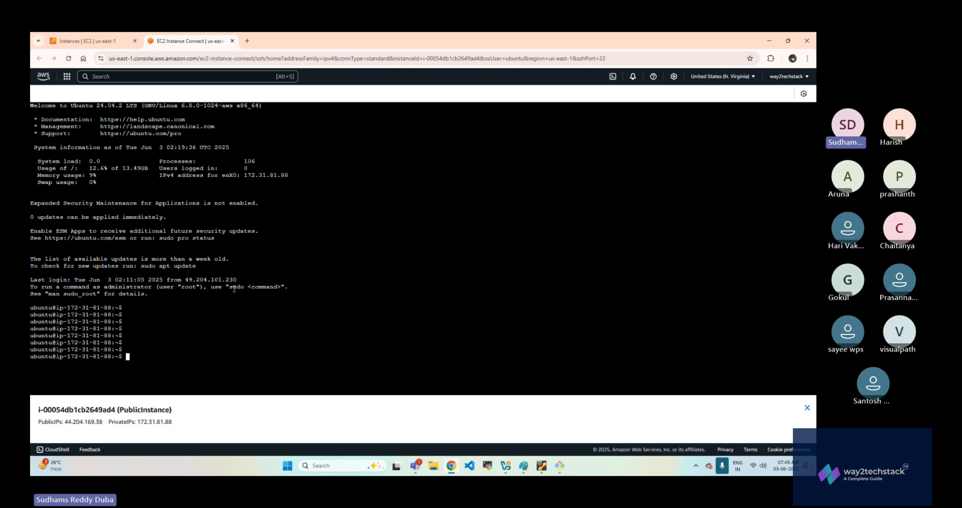
- Switch to the local Git Bash terminal, clear it, print .ssh/id_rsa.pub and copy the entire public key
click(566, 466)
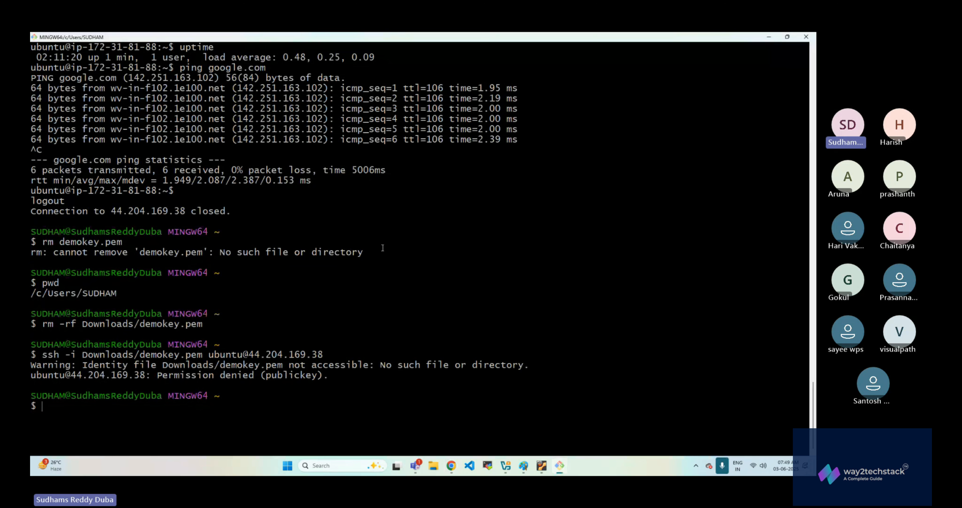
key(ctrl+l)
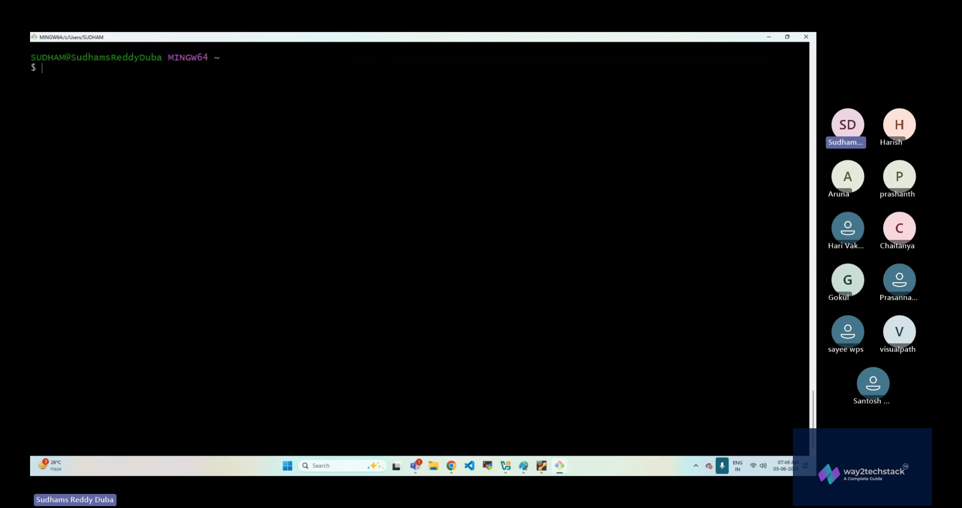
text(cat .ssh/id)
key(Tab)
text(.pub)
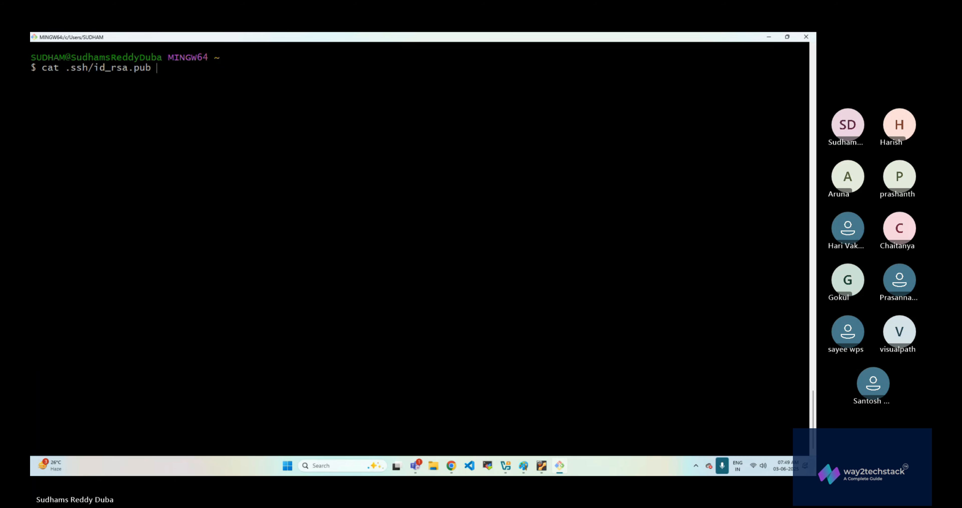
key(Return)
drag(32, 78, 237, 119)
right_click(233, 120)
click(275, 137)
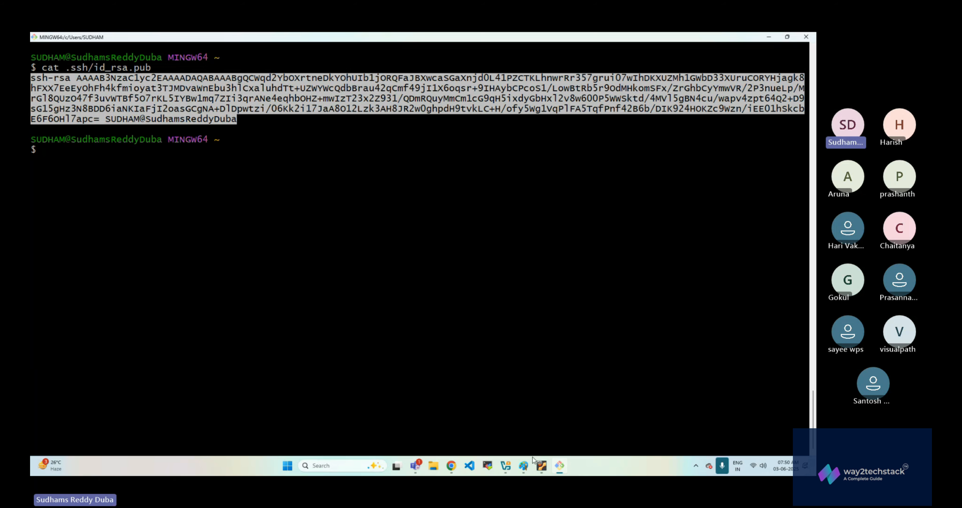
- Switch to the browser's EC2 Instance Connect session and open .ssh/authorized_keys in nano
click(453, 466)
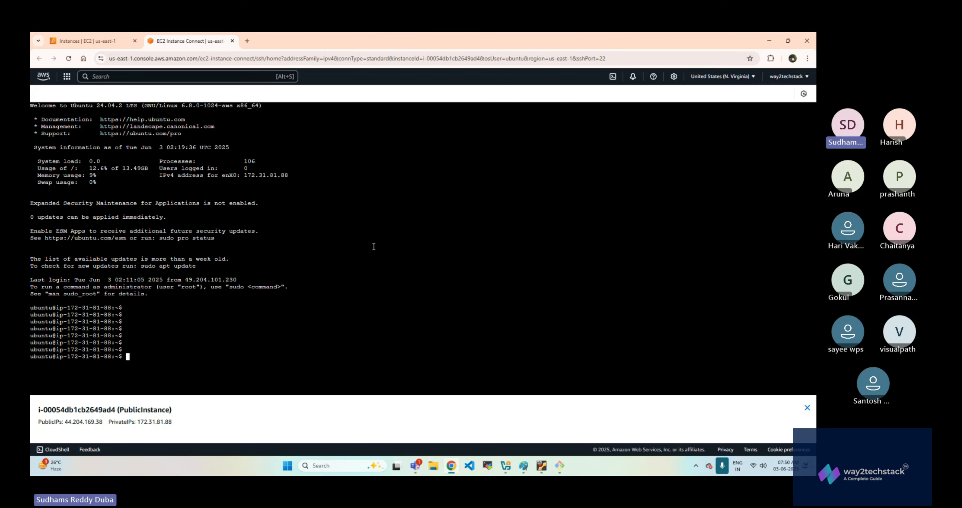
text(vi)
key(BackSpace)
key(BackSpace)
key(BackSpace)
text(nano)
text(.ssh/au)
key(Tab)
key(Return)
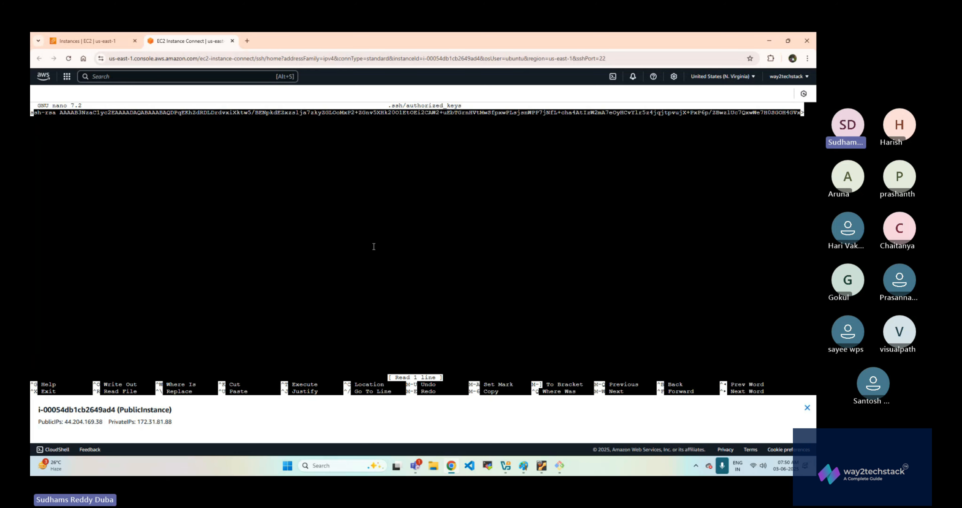
- Paste the copied public key on a new line below the existing key, save .ssh/authorized_keys and exit nano
key(Down)
right_click(418, 179)
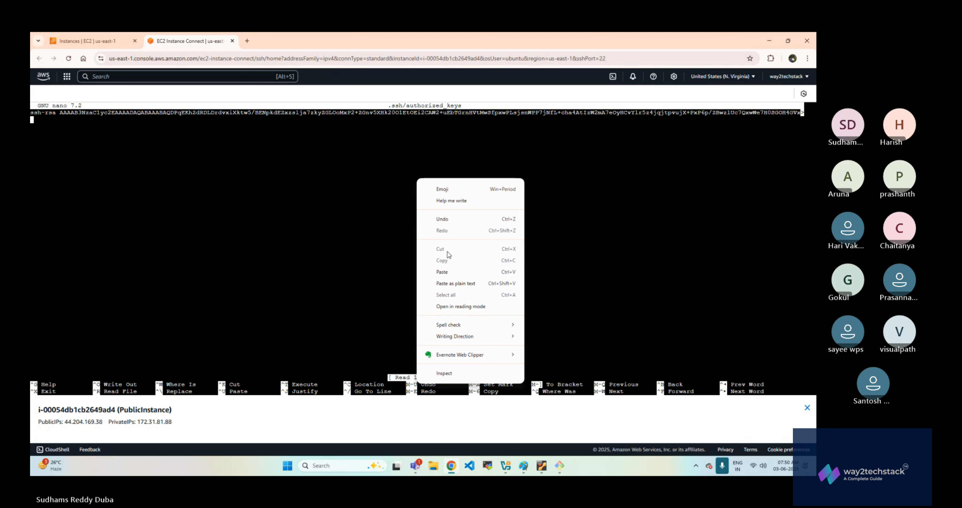
click(444, 272)
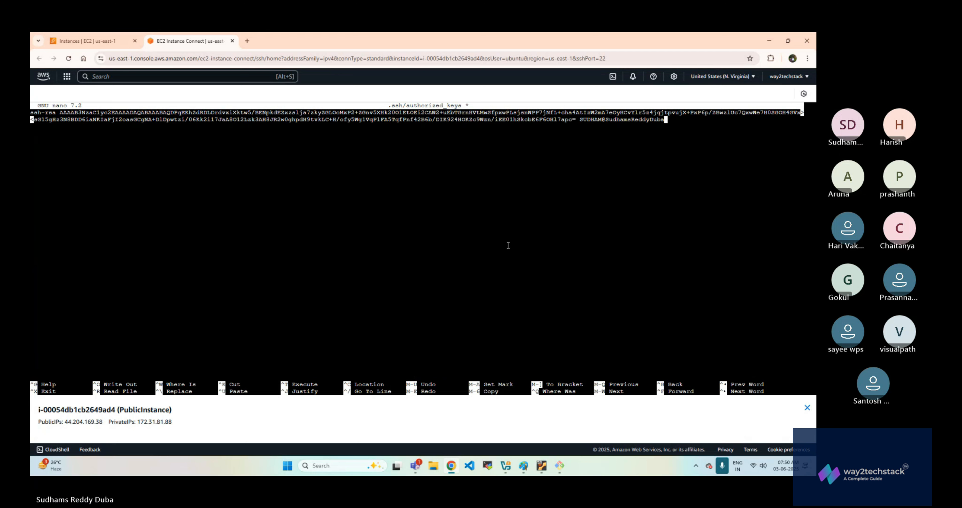
key(ctrl+x)
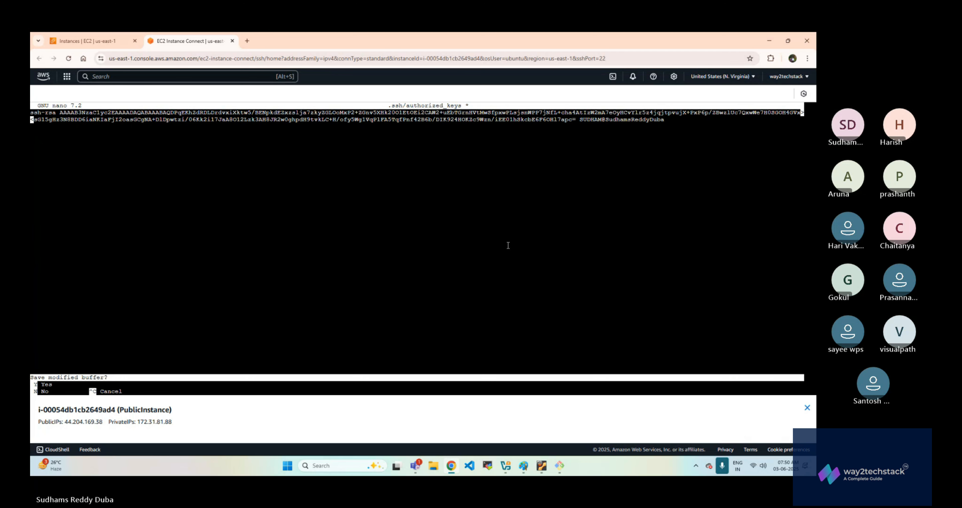
key(y)
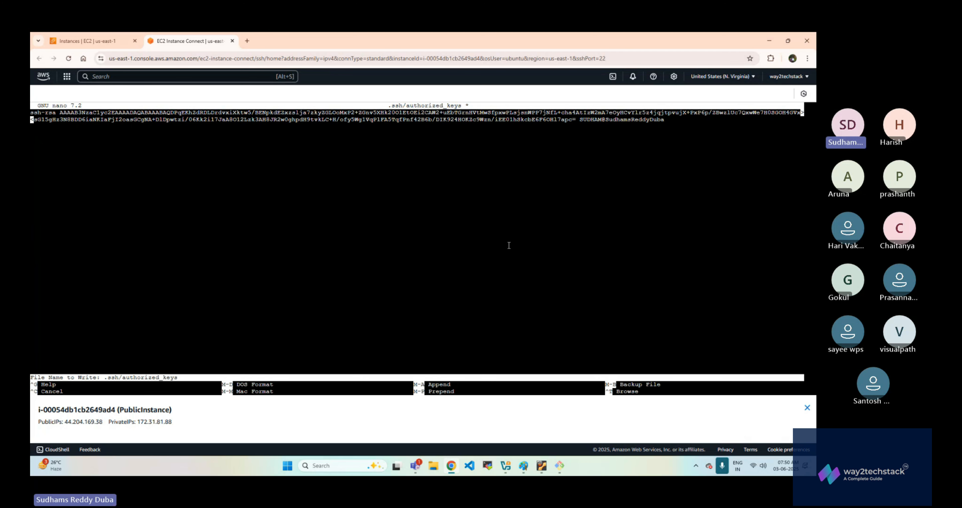
key(Return)
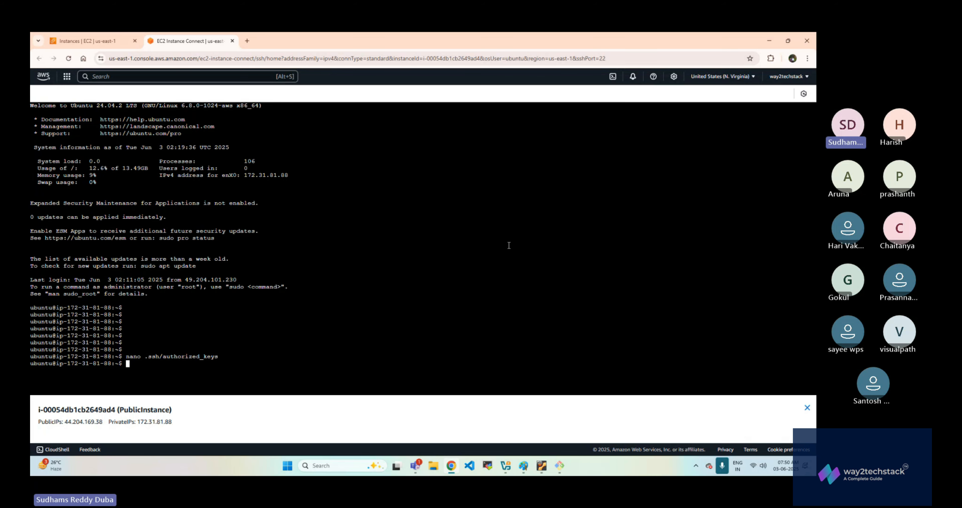
- Print .ssh/authorized_keys with cat to check the keys it contains
text(cat .ssh/a)
key(Tab)
key(Return)
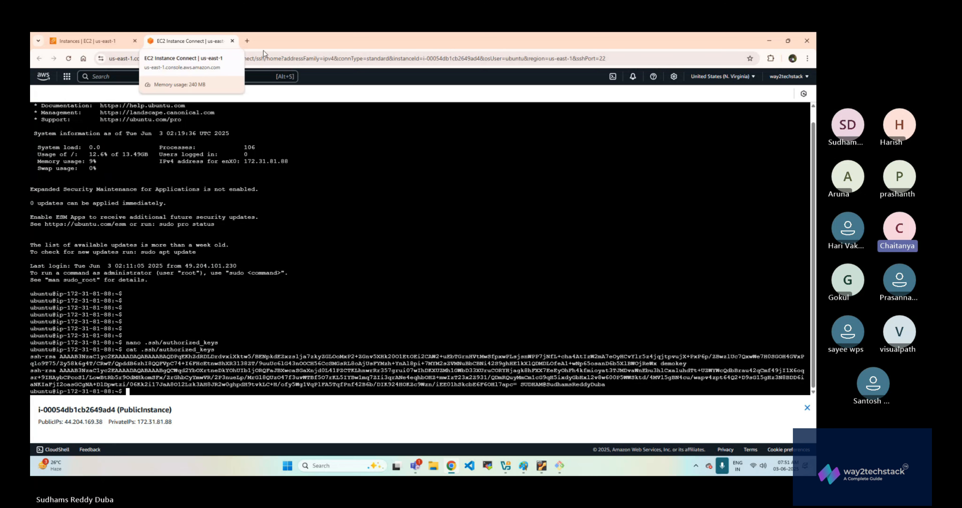
mouse_move(560, 464)
click(559, 413)
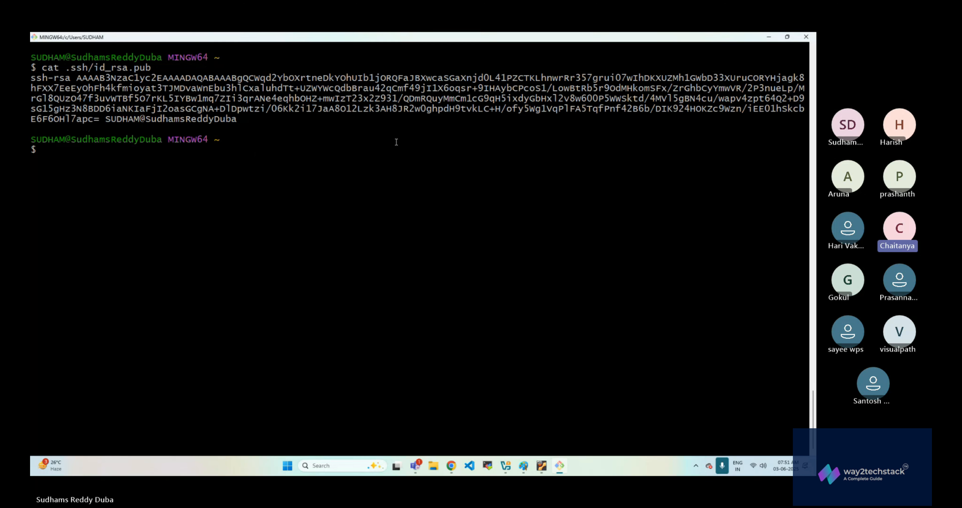
text(ssh)
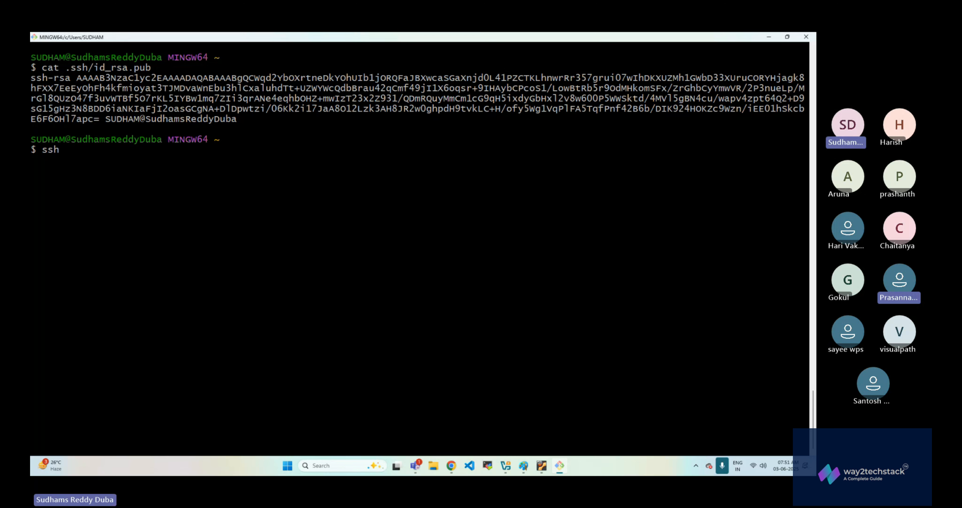
text( ubuntu@)
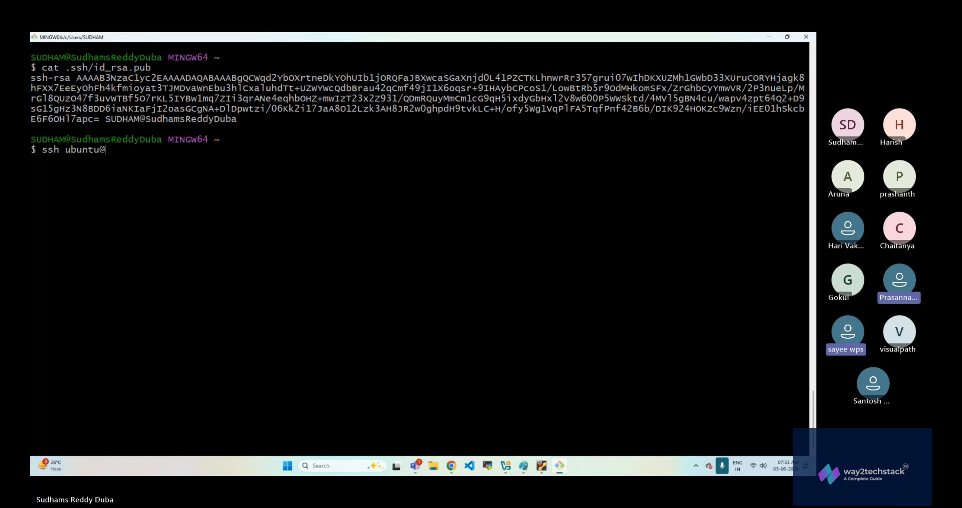
key(Up)
key(Up)
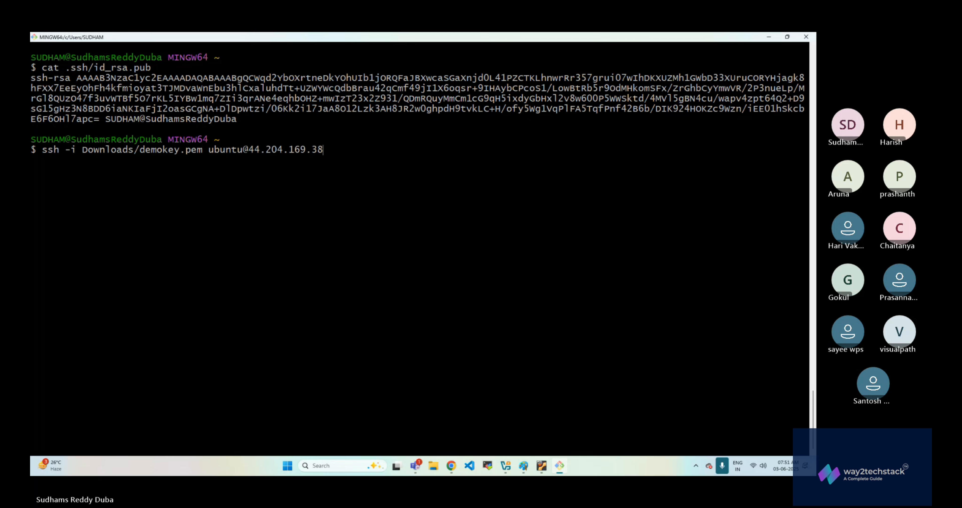
key(Left)
key(Left)
key(Left)
key(Left)
key(Left)
key(Left)
key(Left)
key(Left)
key(Left)
key(Left)
key(Left)
key(Left)
key(Left)
key(Left)
key(Left)
key(Left)
key(Left)
key(BackSpace)
key(BackSpace)
key(BackSpace)
key(BackSpace)
key(BackSpace)
key(BackSpace)
key(BackSpace)
key(BackSpace)
key(BackSpace)
key(BackSpace)
key(BackSpace)
key(BackSpace)
key(BackSpace)
key(BackSpace)
key(BackSpace)
key(BackSpace)
key(BackSpace)
key(BackSpace)
key(BackSpace)
key(BackSpace)
key(BackSpace)
key(BackSpace)
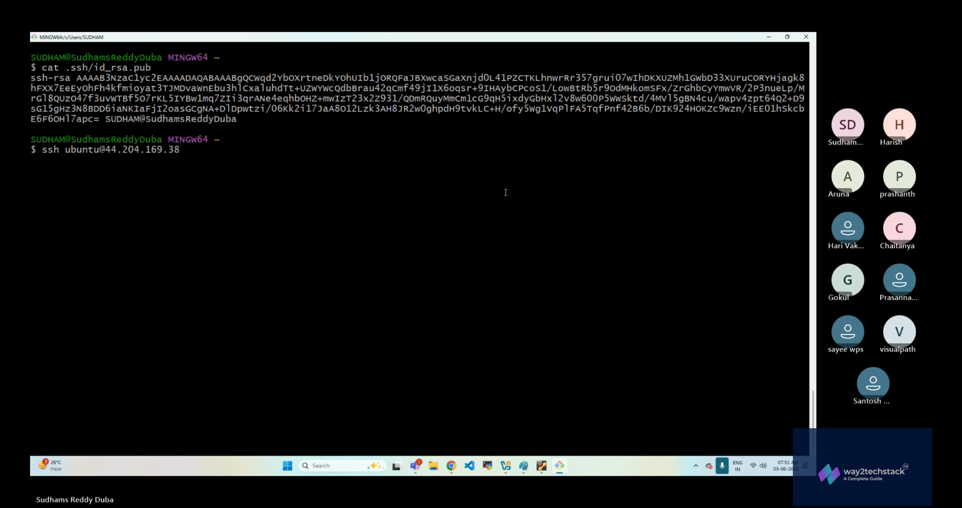
key(Return)
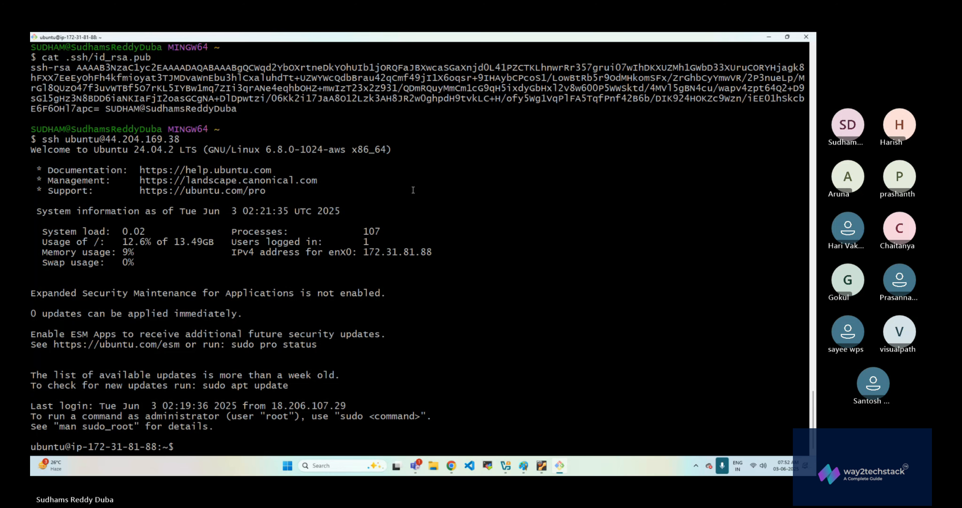
- Switch to the browser, close the EC2 Instance Connect session and collapse the Network & Security group in the EC2 navigation
key(alt+Tab)
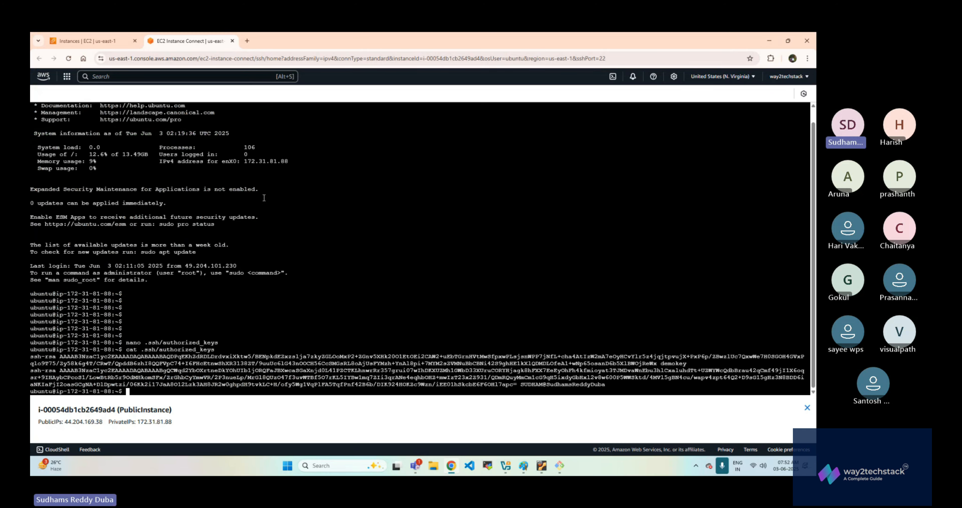
click(232, 41)
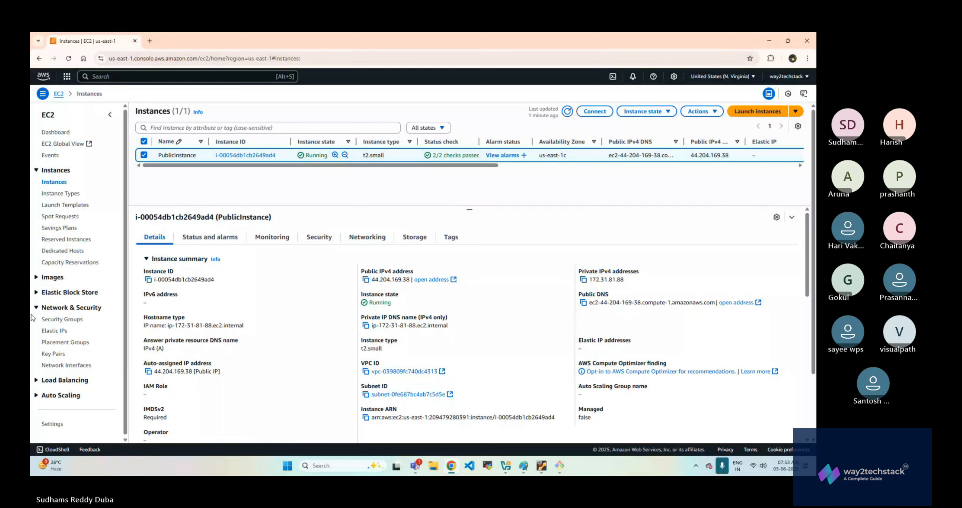
click(45, 308)
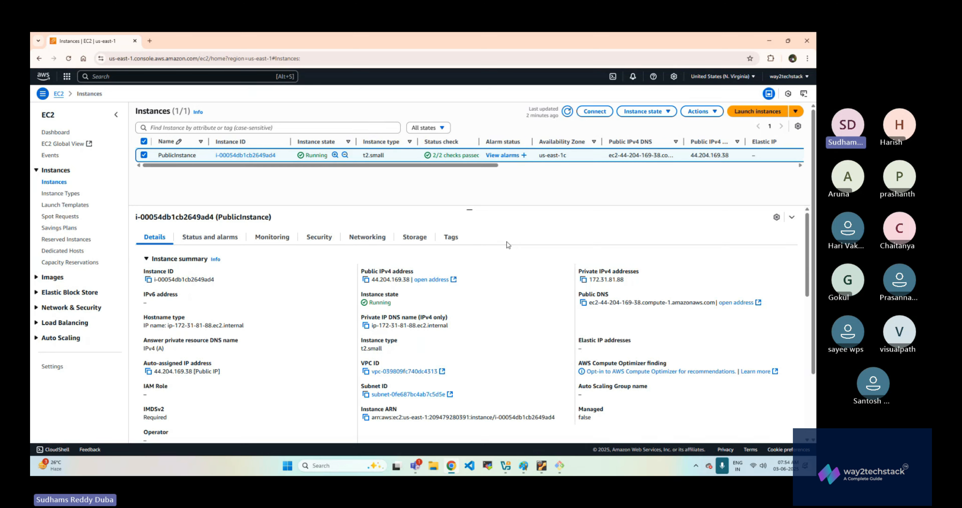
- Reselect PublicInstance and examine which instance settings can be changed for it
click(144, 141)
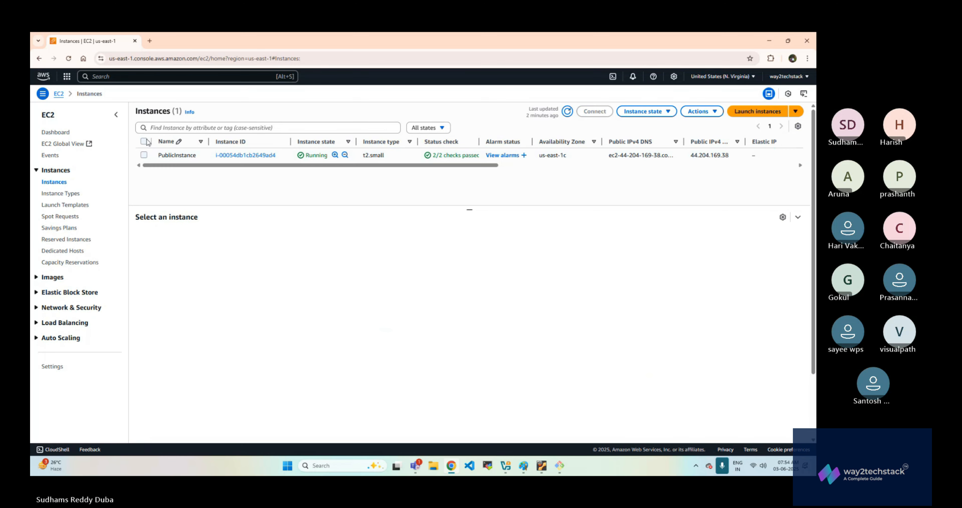
click(146, 154)
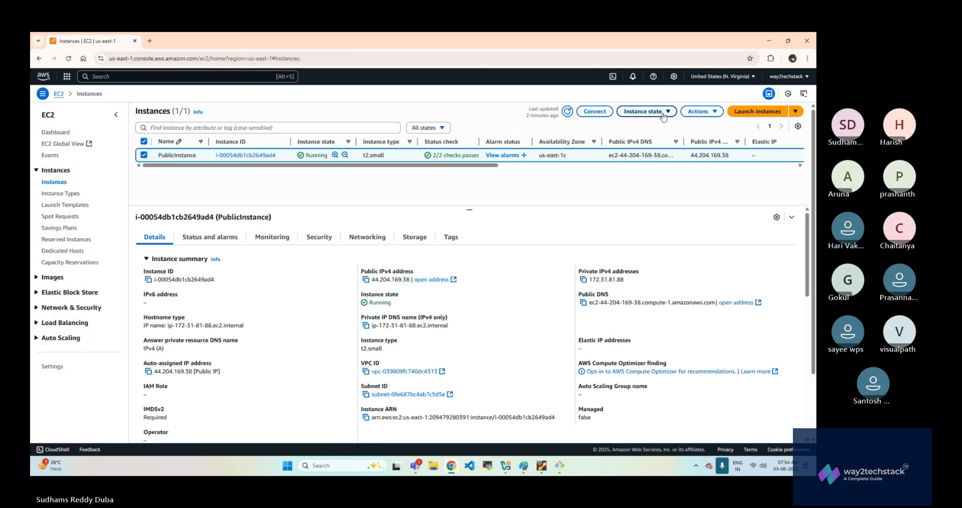
click(701, 111)
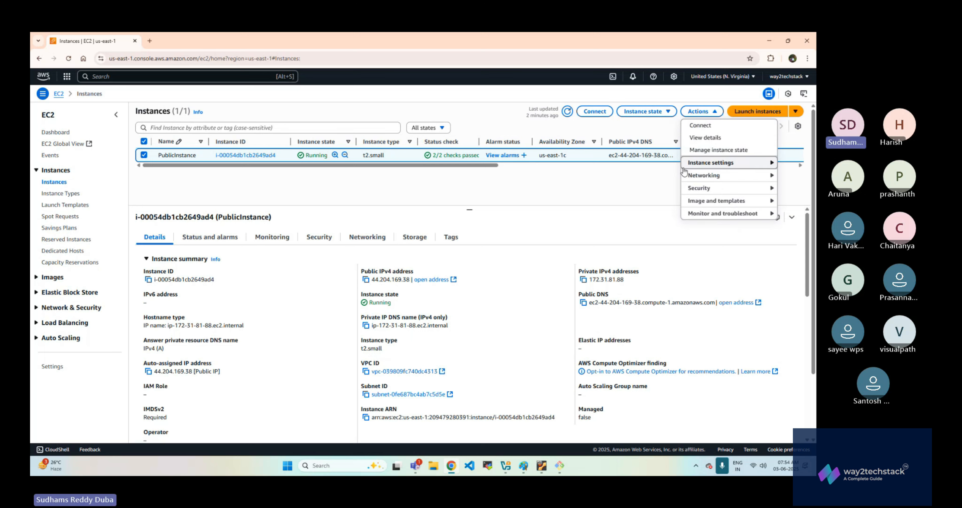
mouse_move(695, 168)
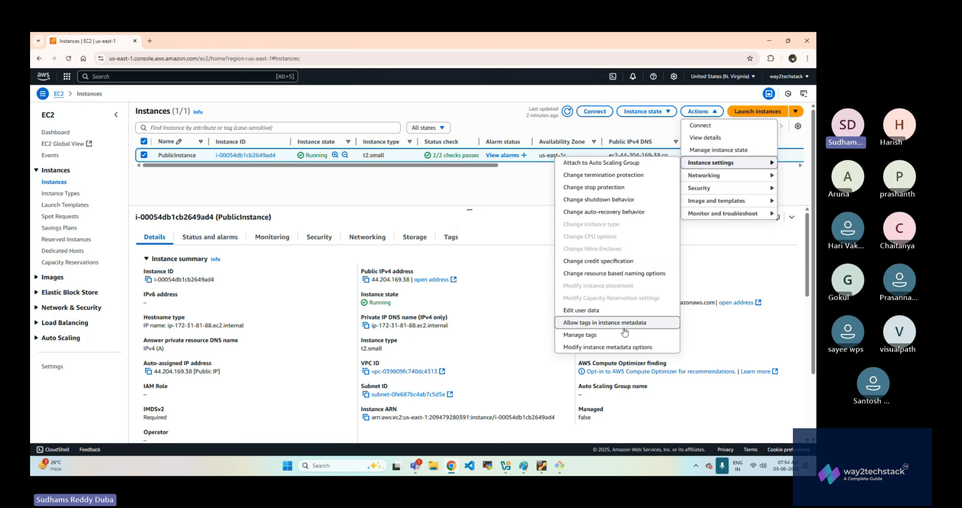
click(507, 194)
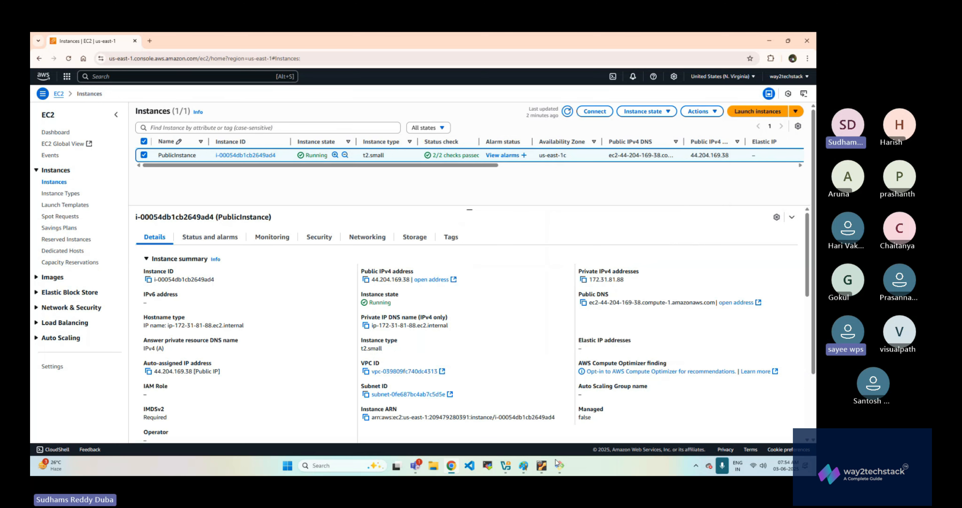
mouse_move(557, 467)
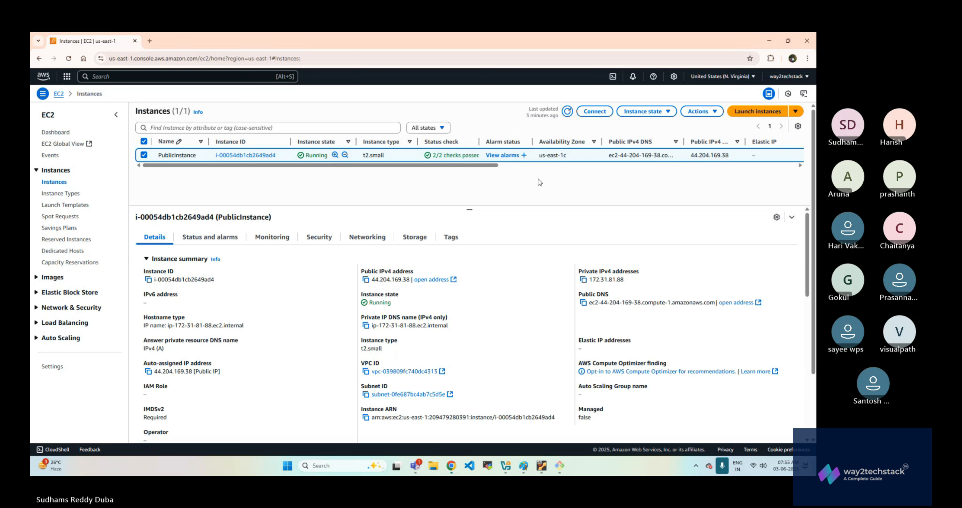
- Enable termination protection for PublicInstance and dismiss the notification
click(144, 155)
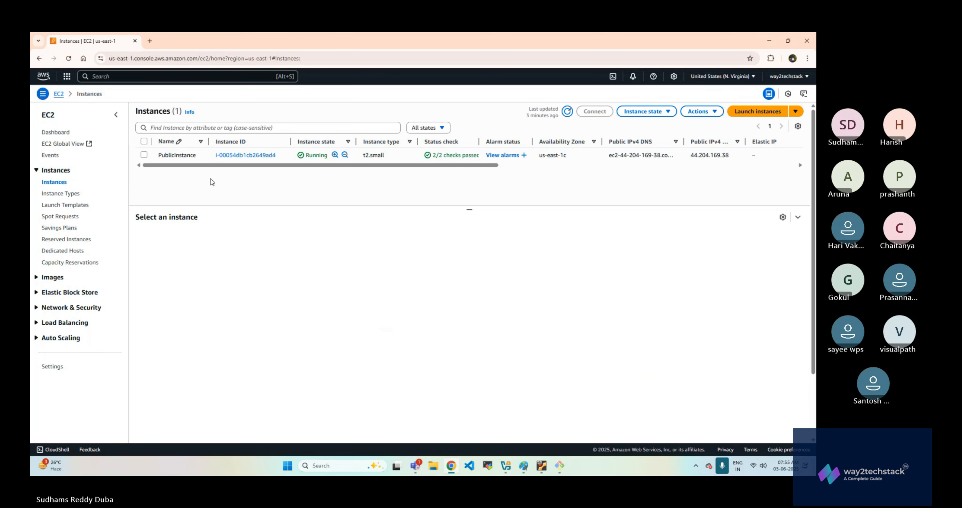
click(144, 155)
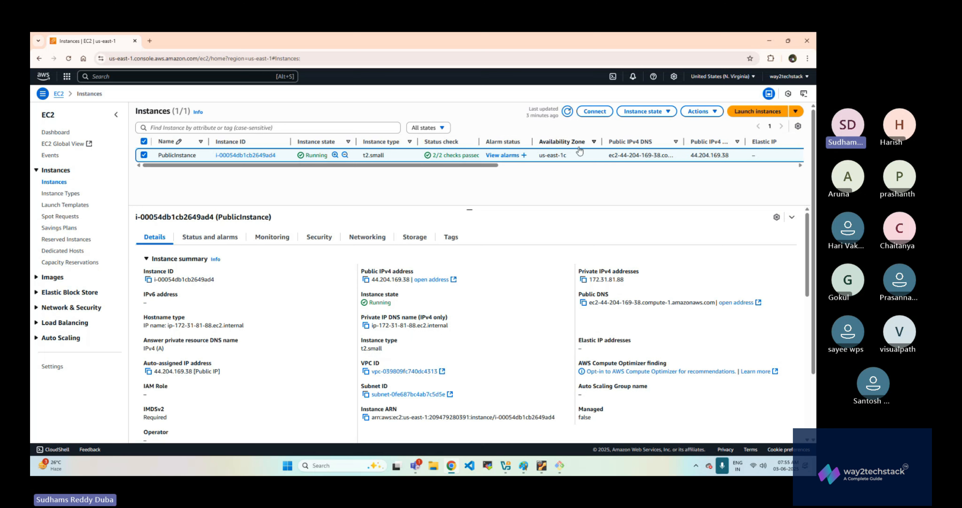
click(710, 114)
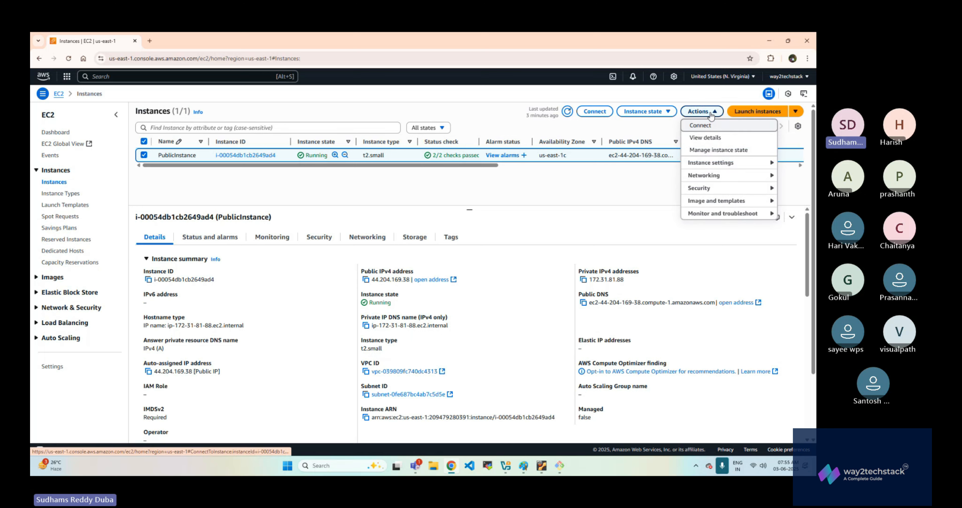
click(714, 165)
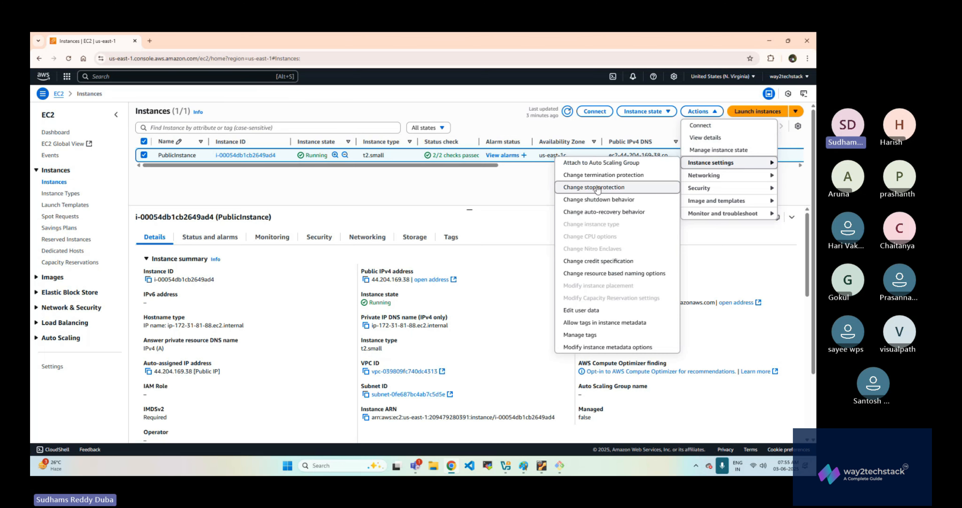
click(615, 175)
click(361, 297)
click(574, 314)
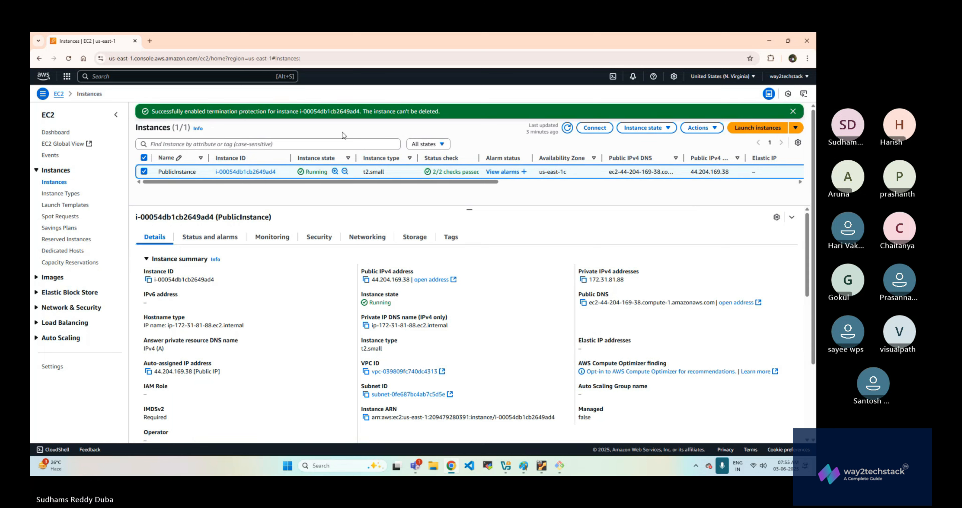
click(794, 111)
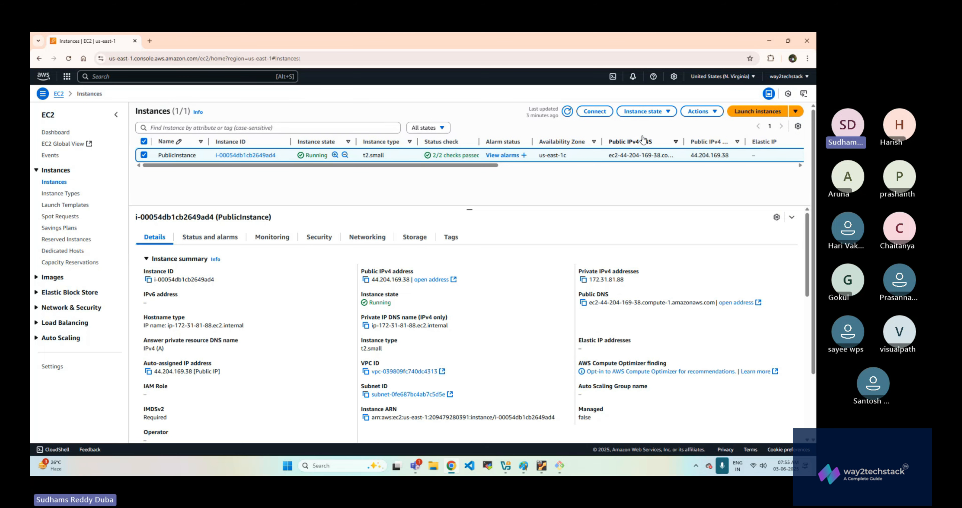
- Try to terminate (delete) PublicInstance while termination protection is enabled
click(650, 111)
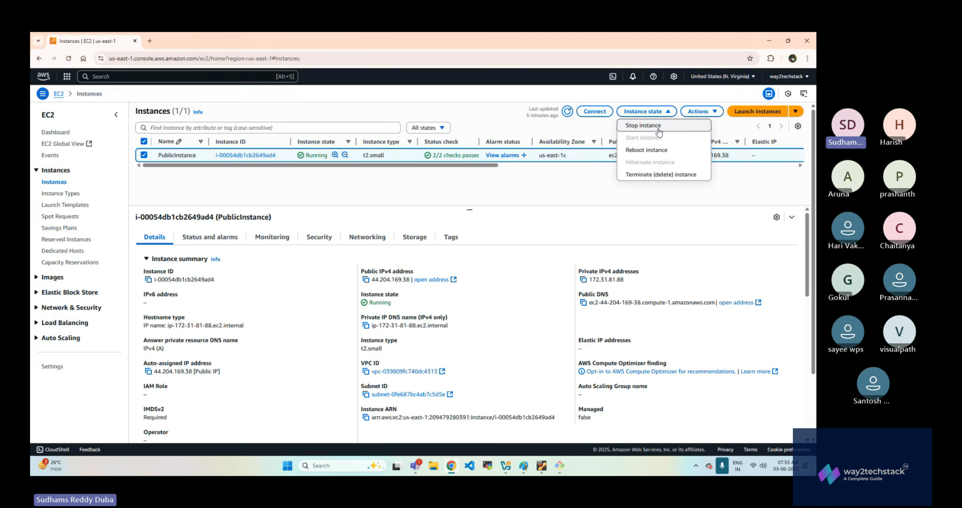
click(650, 175)
click(601, 329)
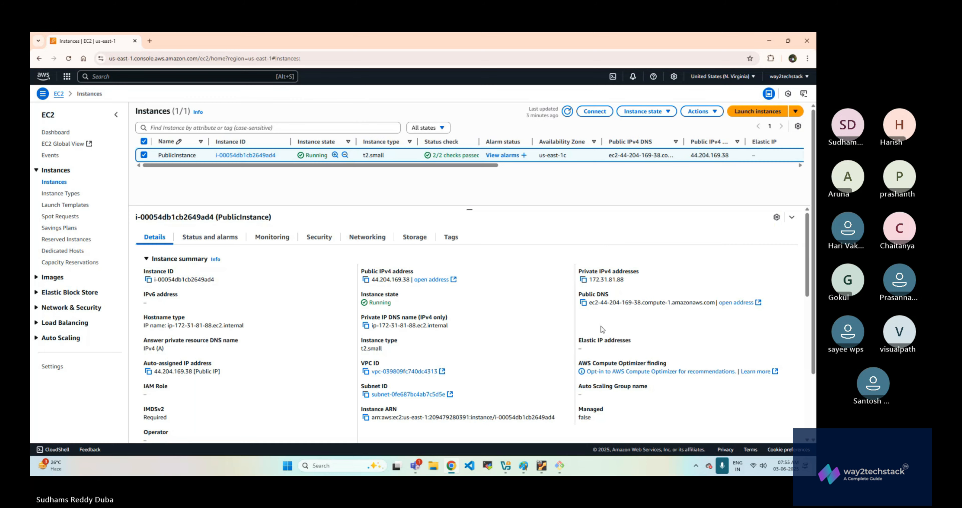